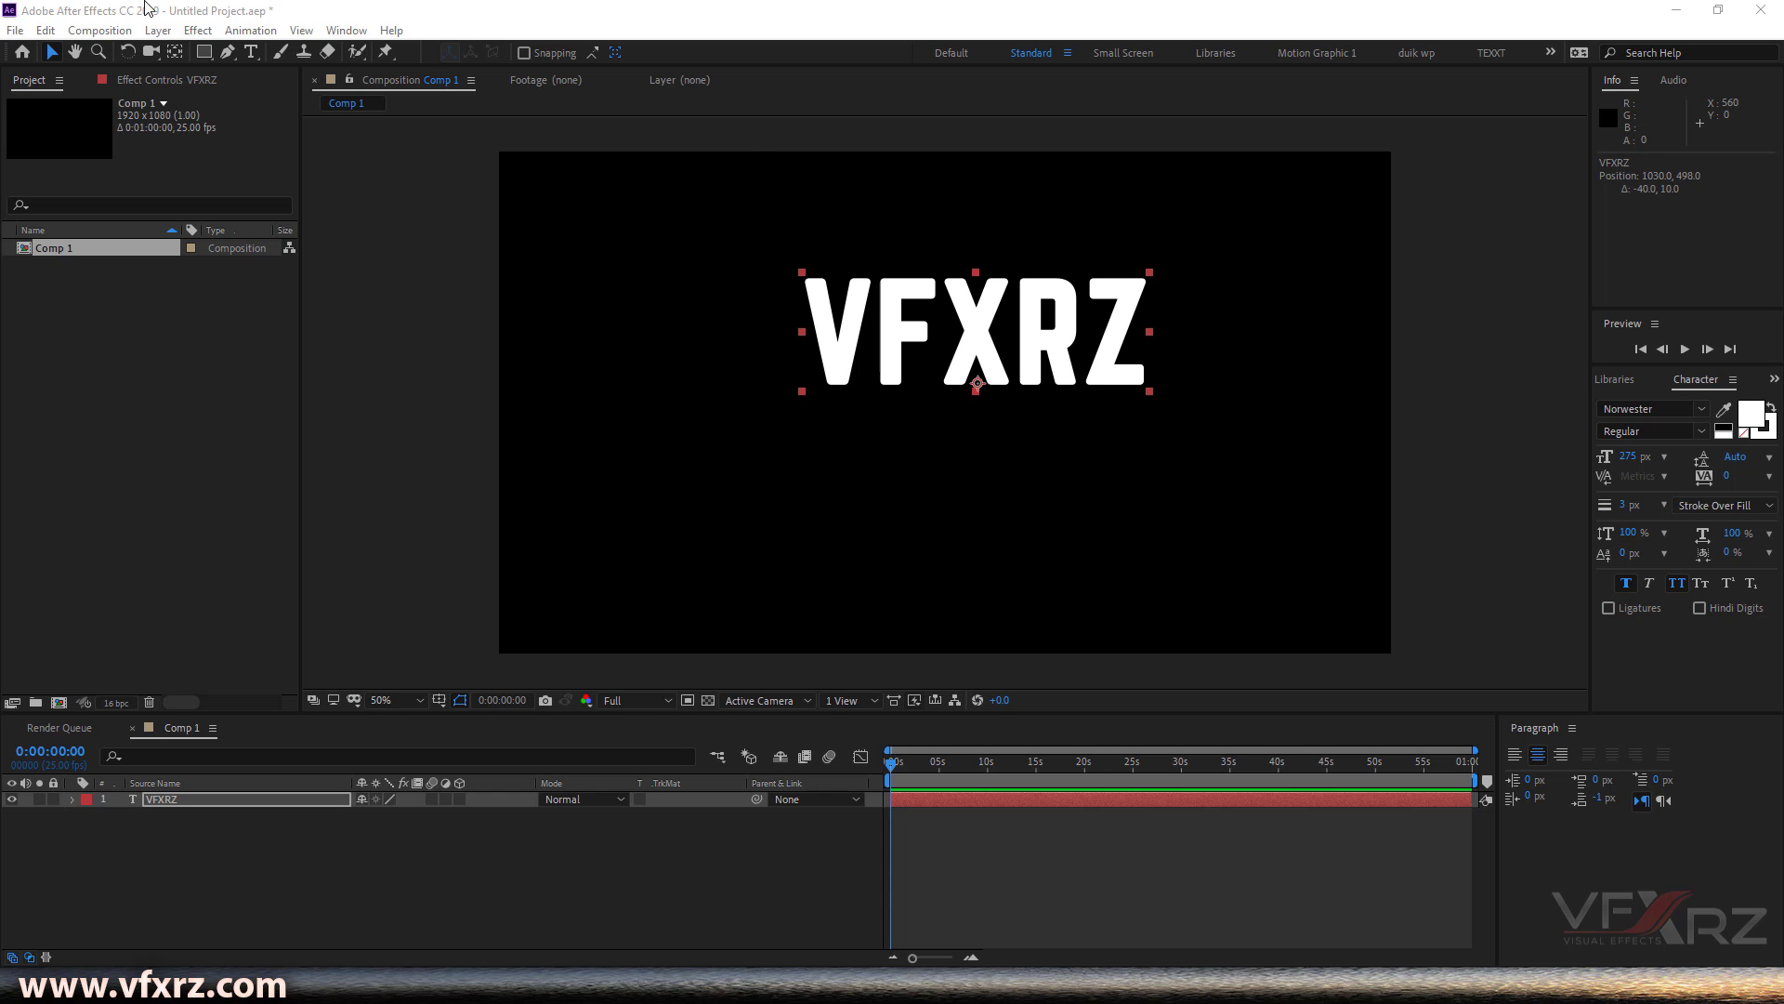
Draw a wide, thin white rectangle floor bar across the composition below the VFXRZ text.
{"action": "double_click", "coordinate": [276, 9]}
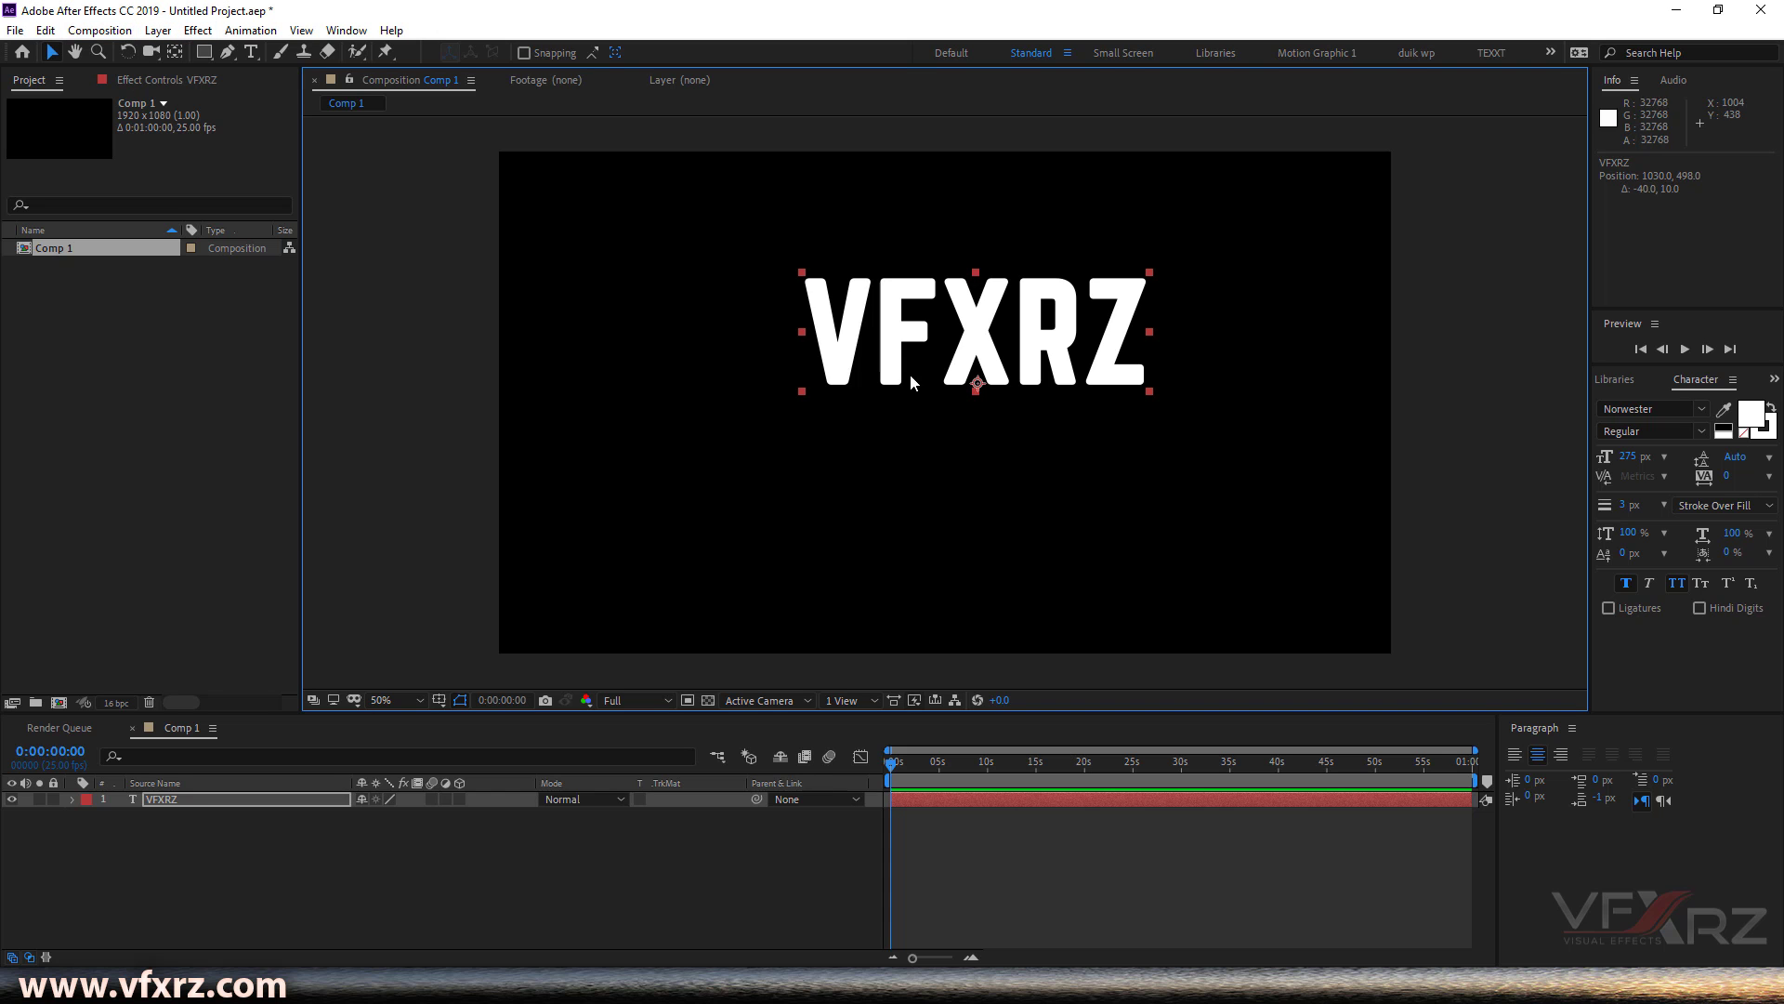
{"action": "left_click", "coordinate": [170, 801]}
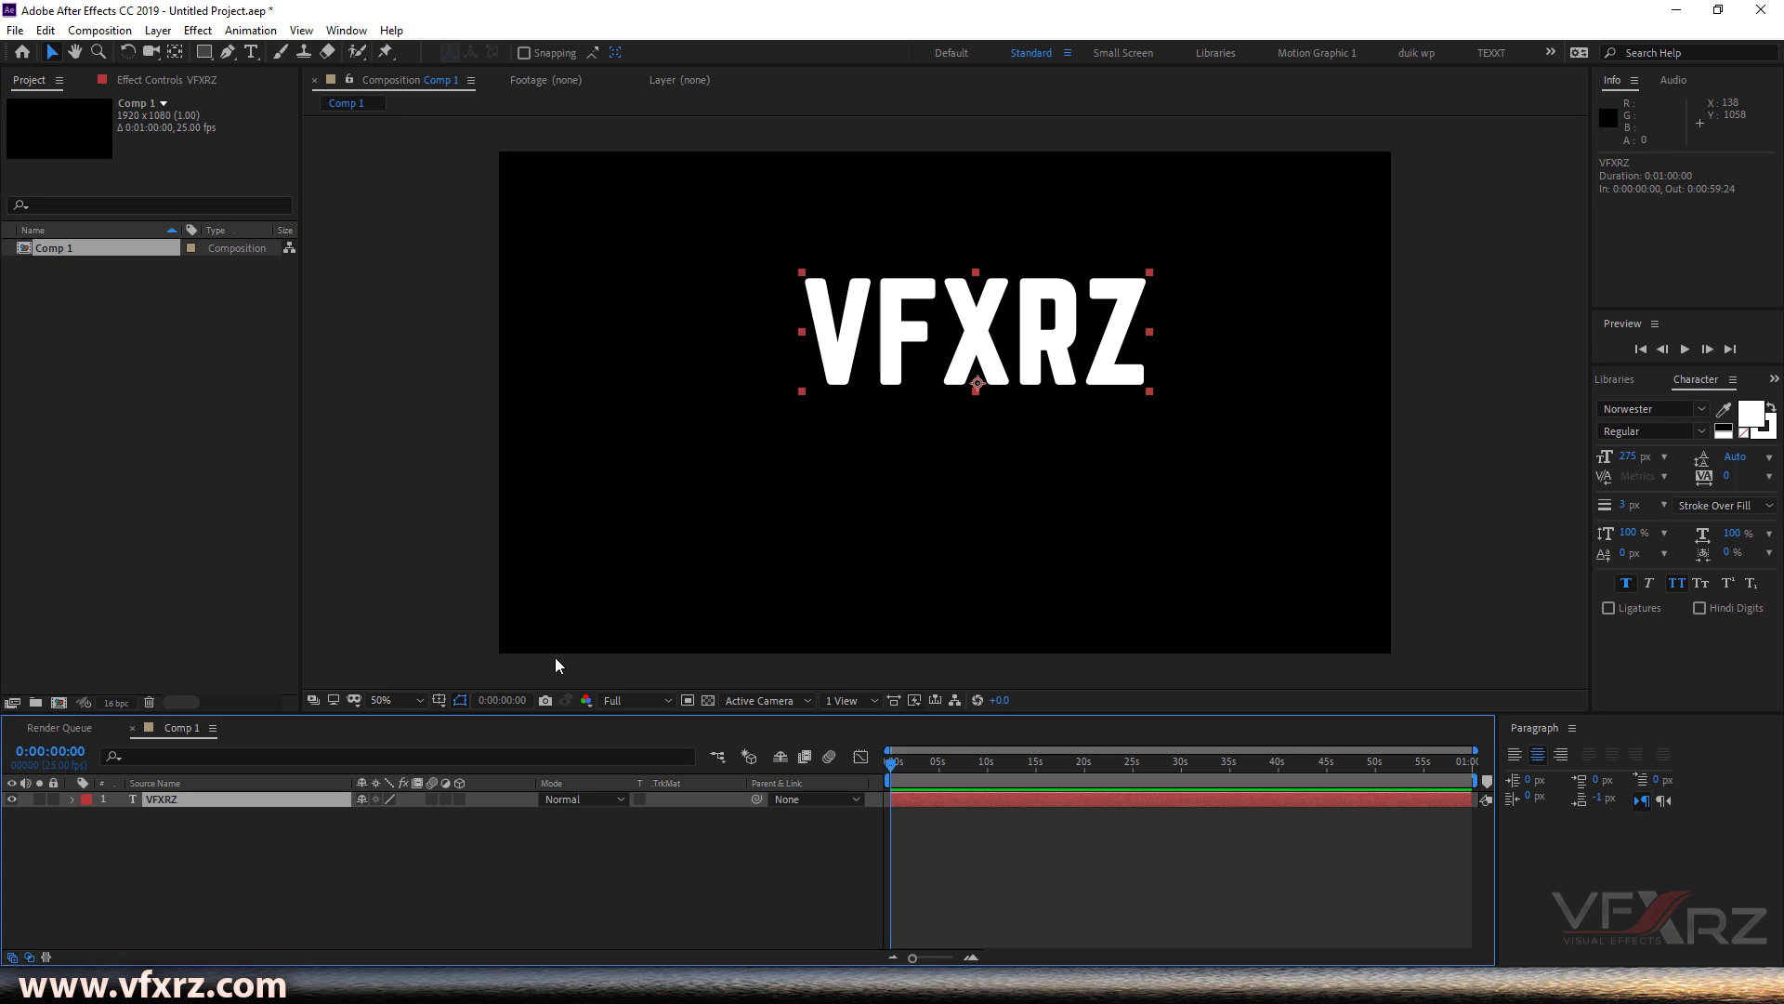
{"action": "left_click", "coordinate": [493, 821]}
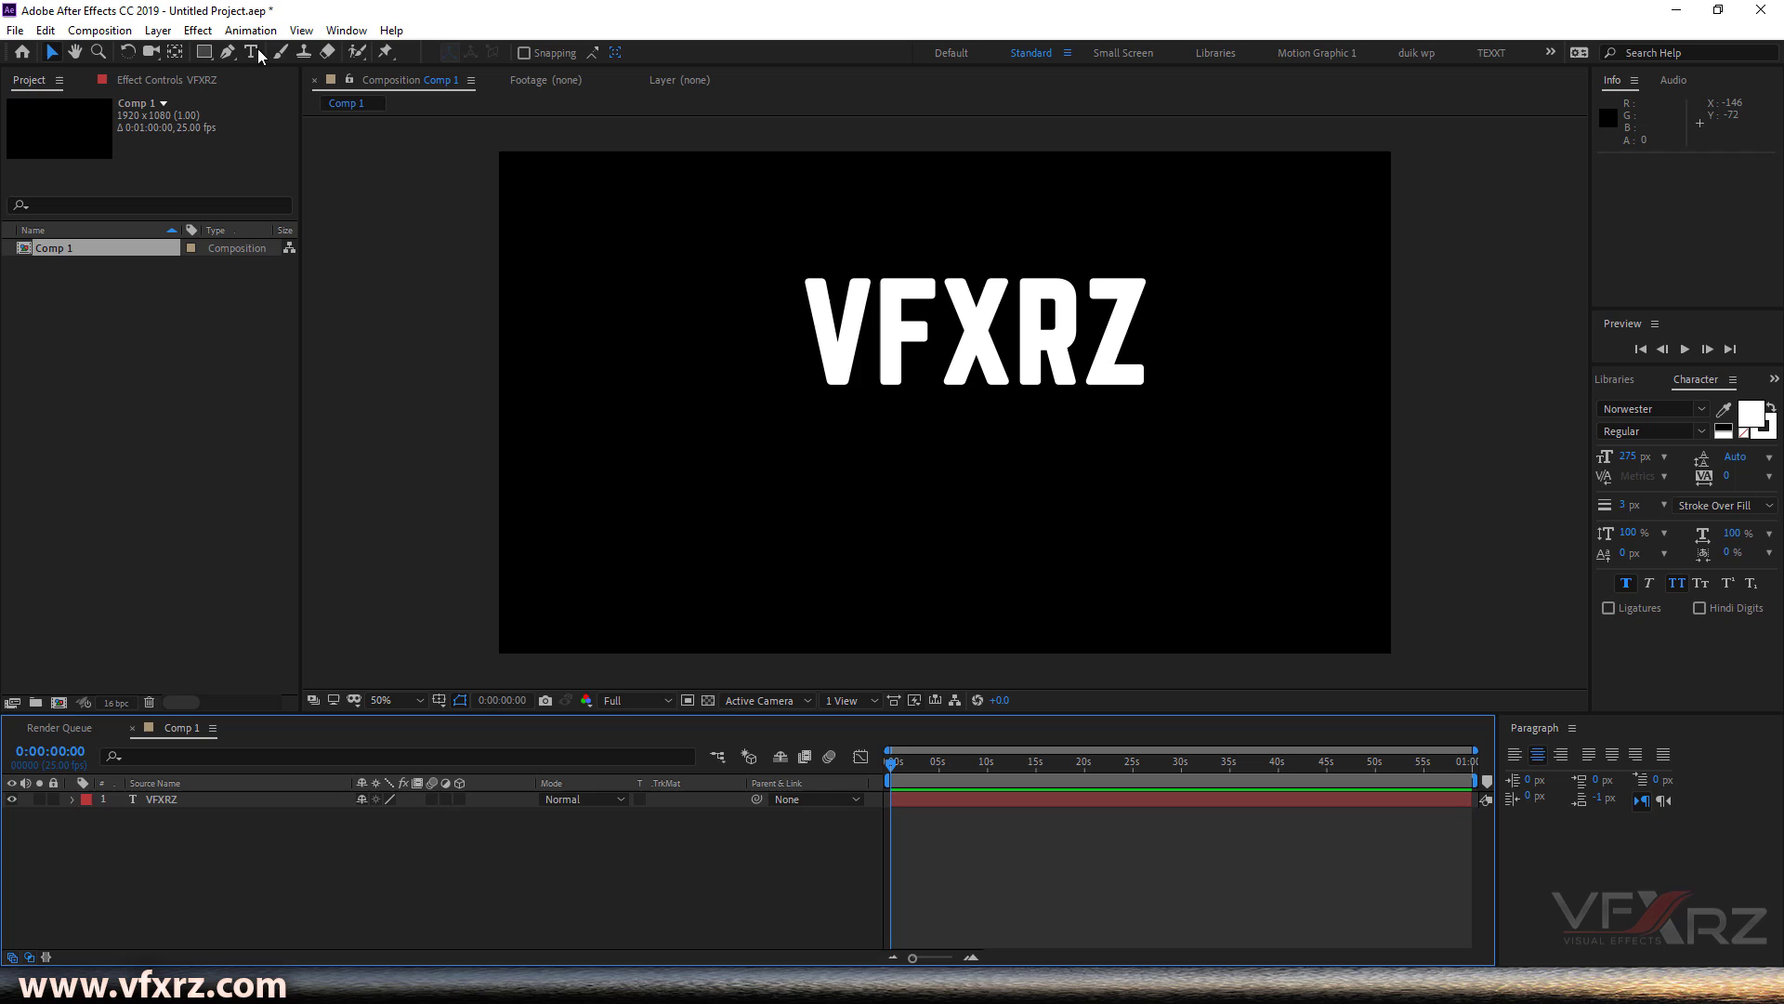
{"action": "left_click_drag", "start_coordinate": [203, 52], "coordinate": [281, 55]}
{"action": "left_click_drag", "start_coordinate": [494, 539], "coordinate": [1423, 552]}
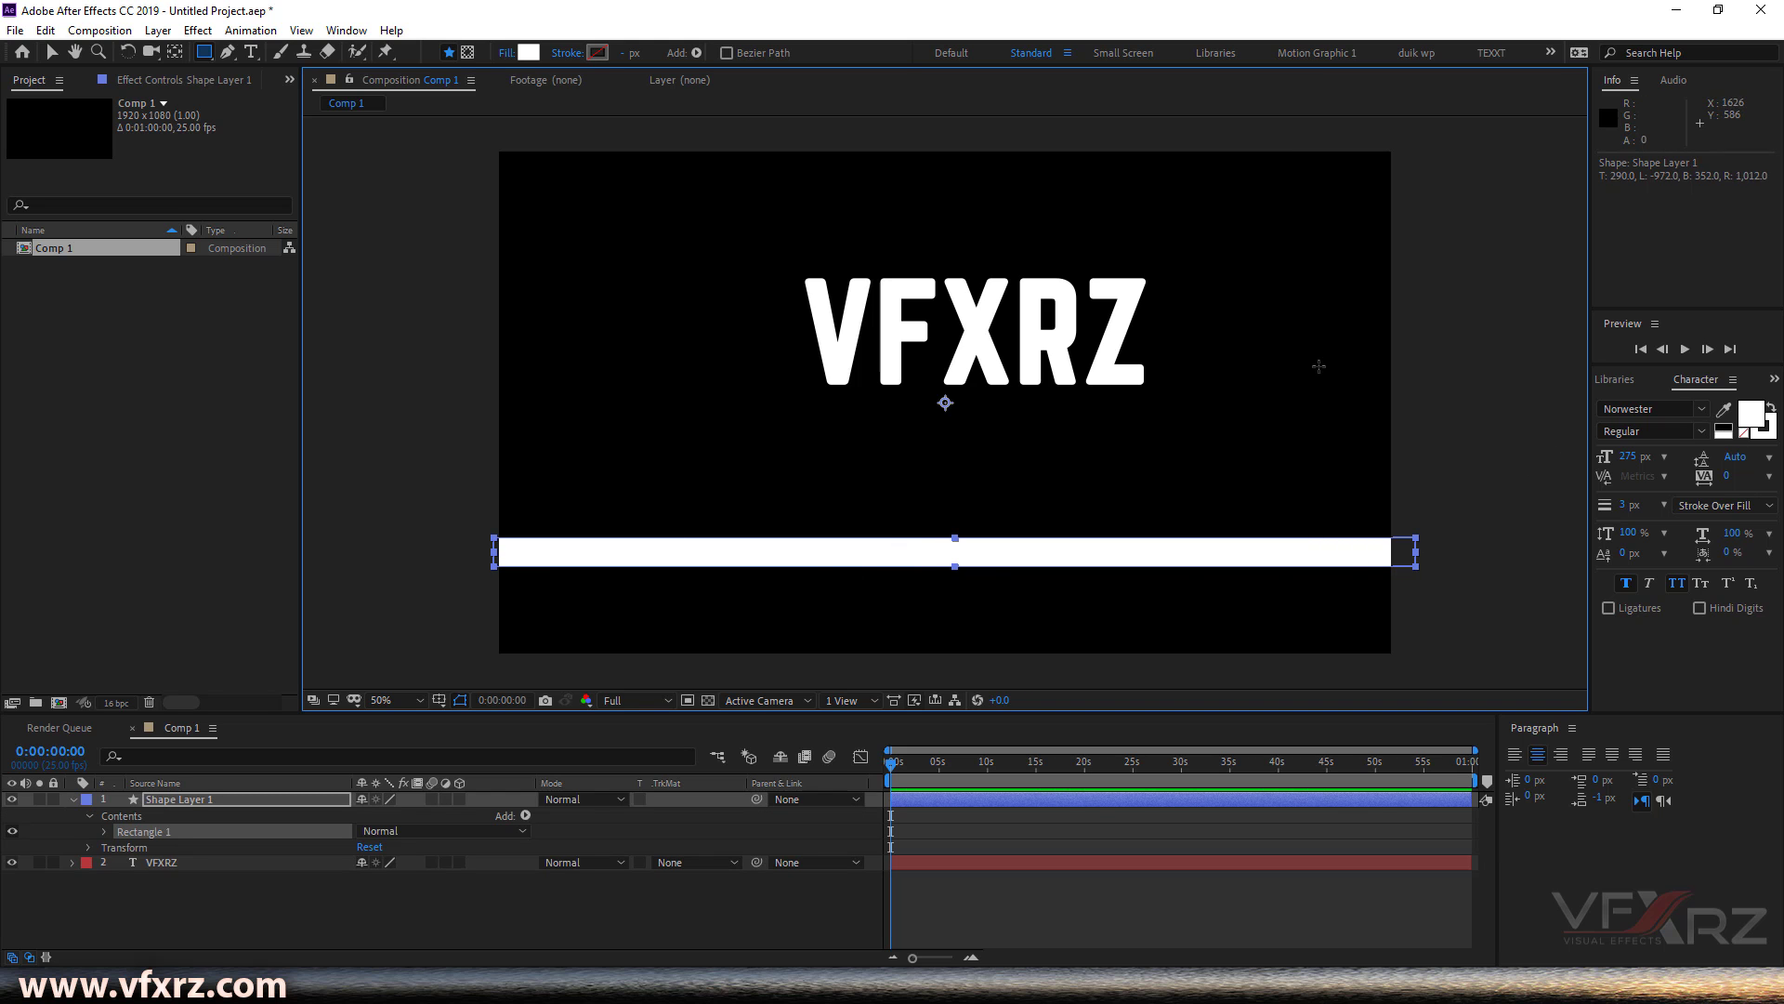
{"action": "left_click", "coordinate": [297, 874]}
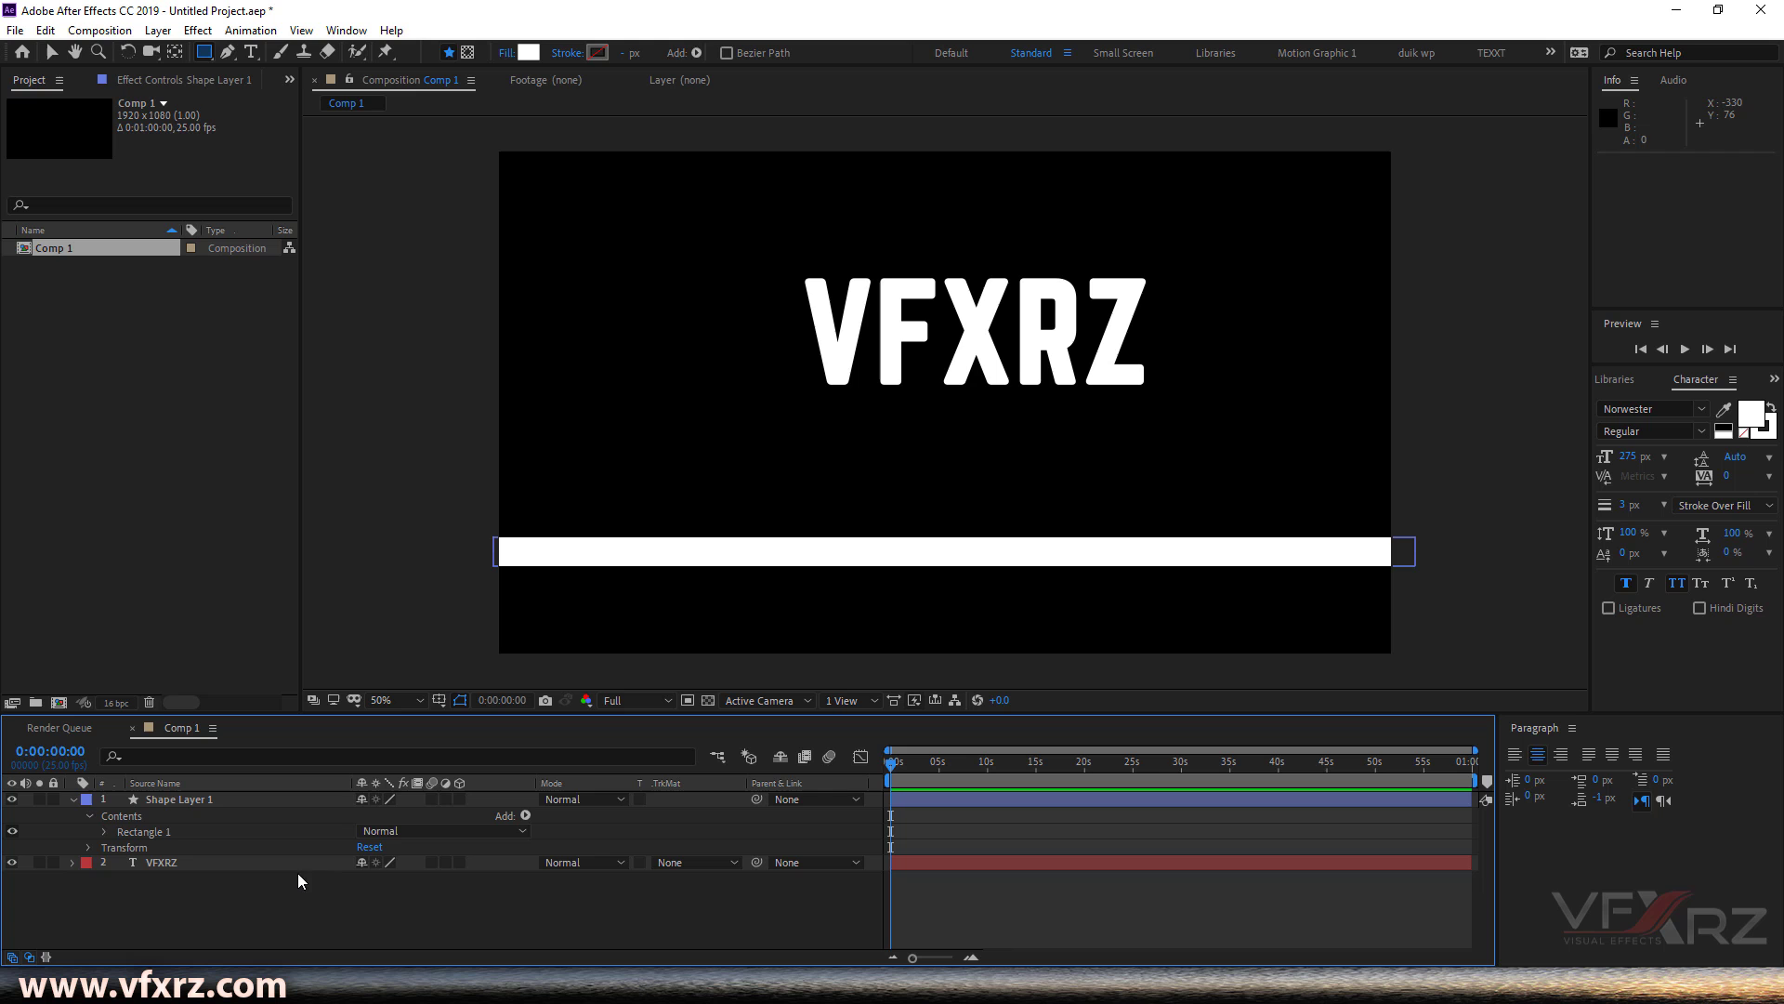
{"action": "left_click", "coordinate": [129, 38]}
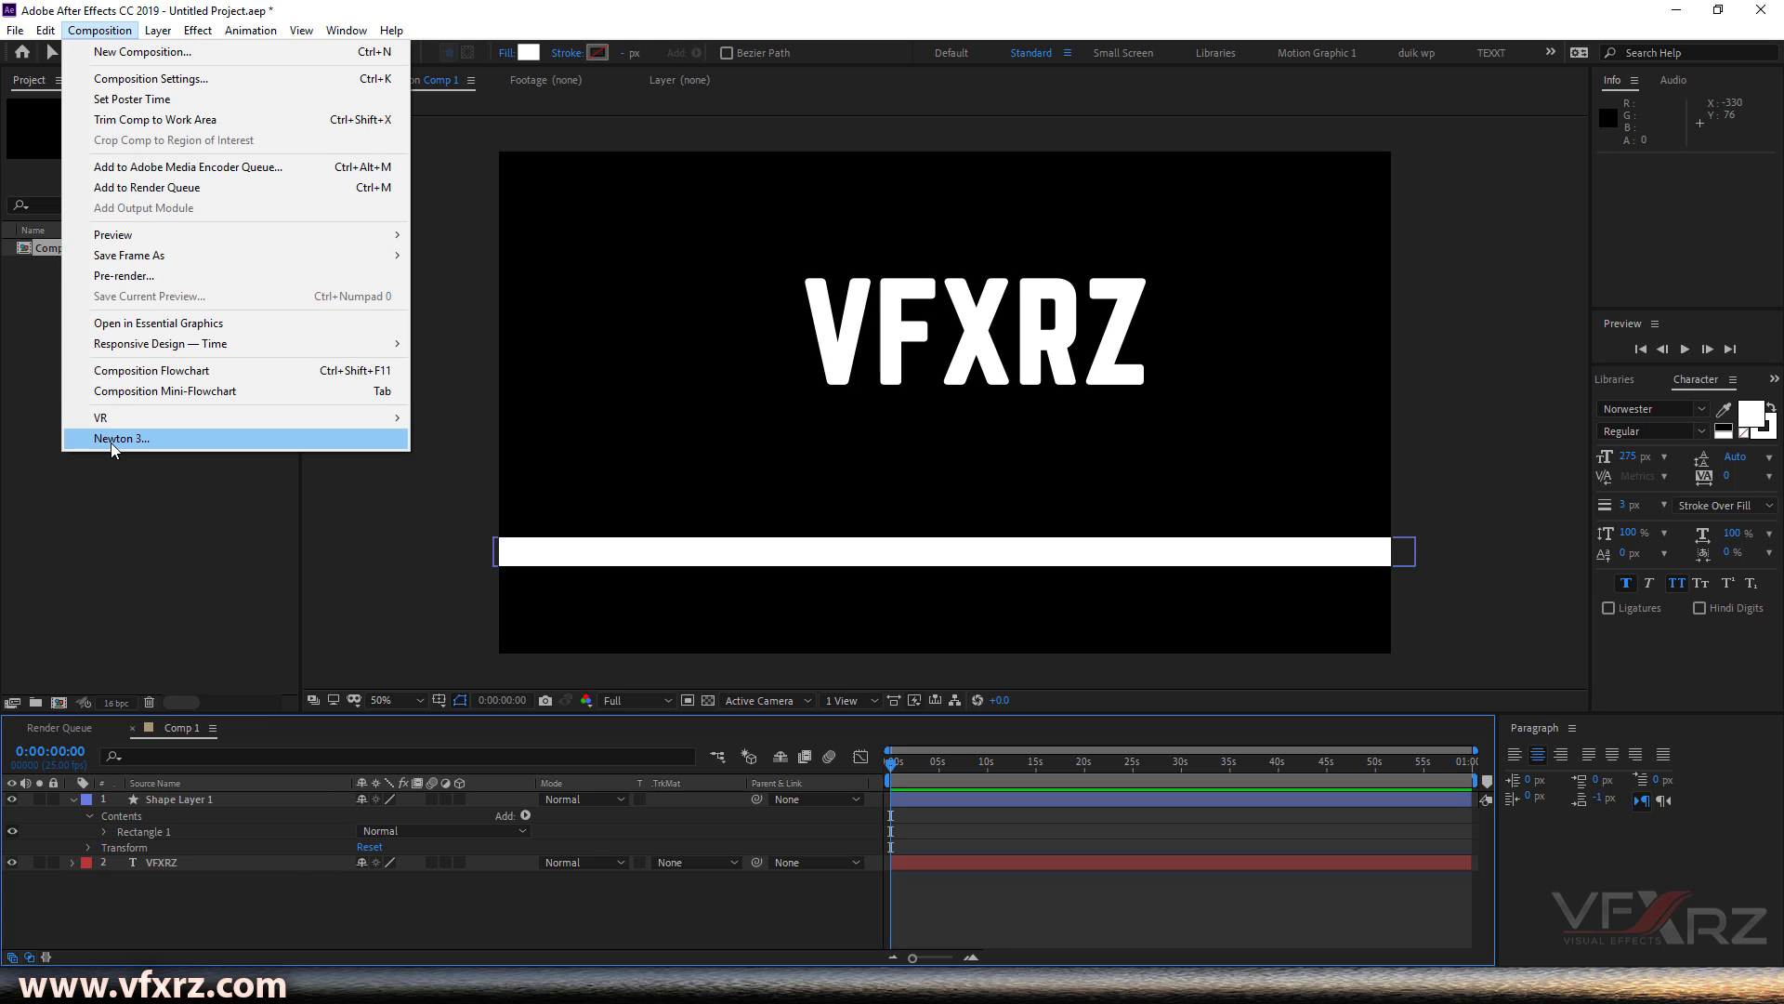
Launch Newton 3 on Comp 1 and select the VFXRZ text and floor bar bodies.
{"action": "left_click", "coordinate": [110, 439]}
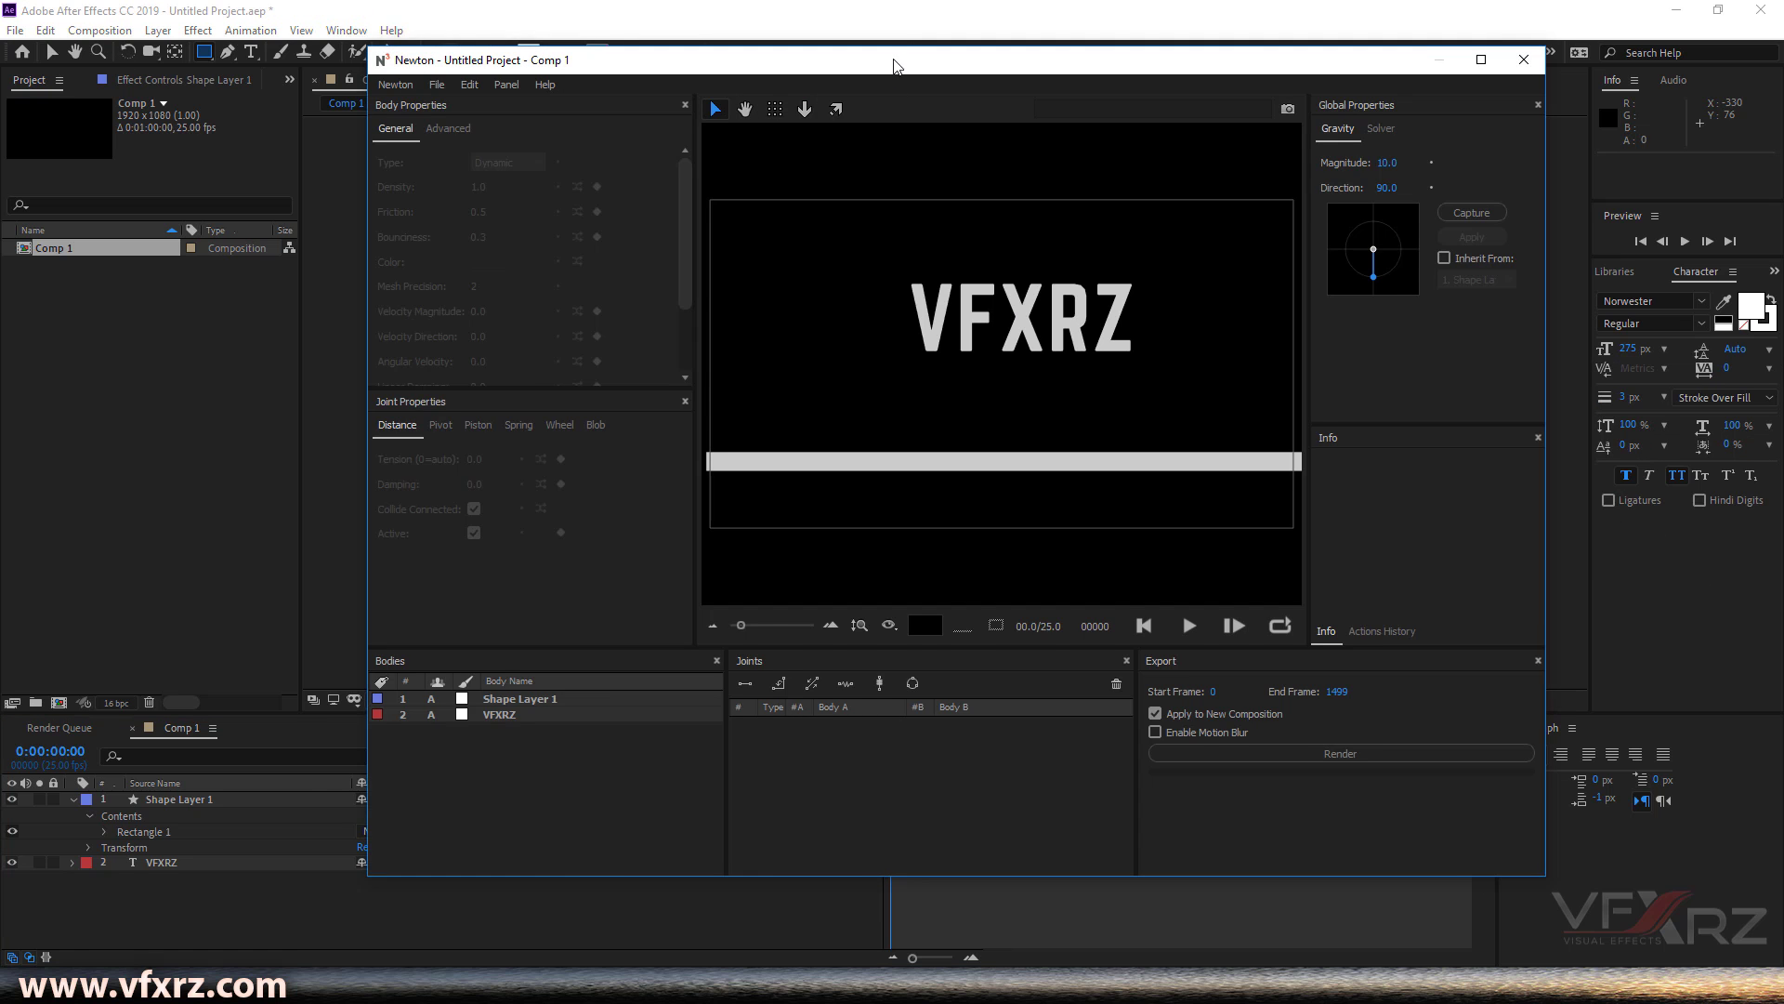
{"action": "left_click_drag", "start_coordinate": [895, 66], "coordinate": [855, 65]}
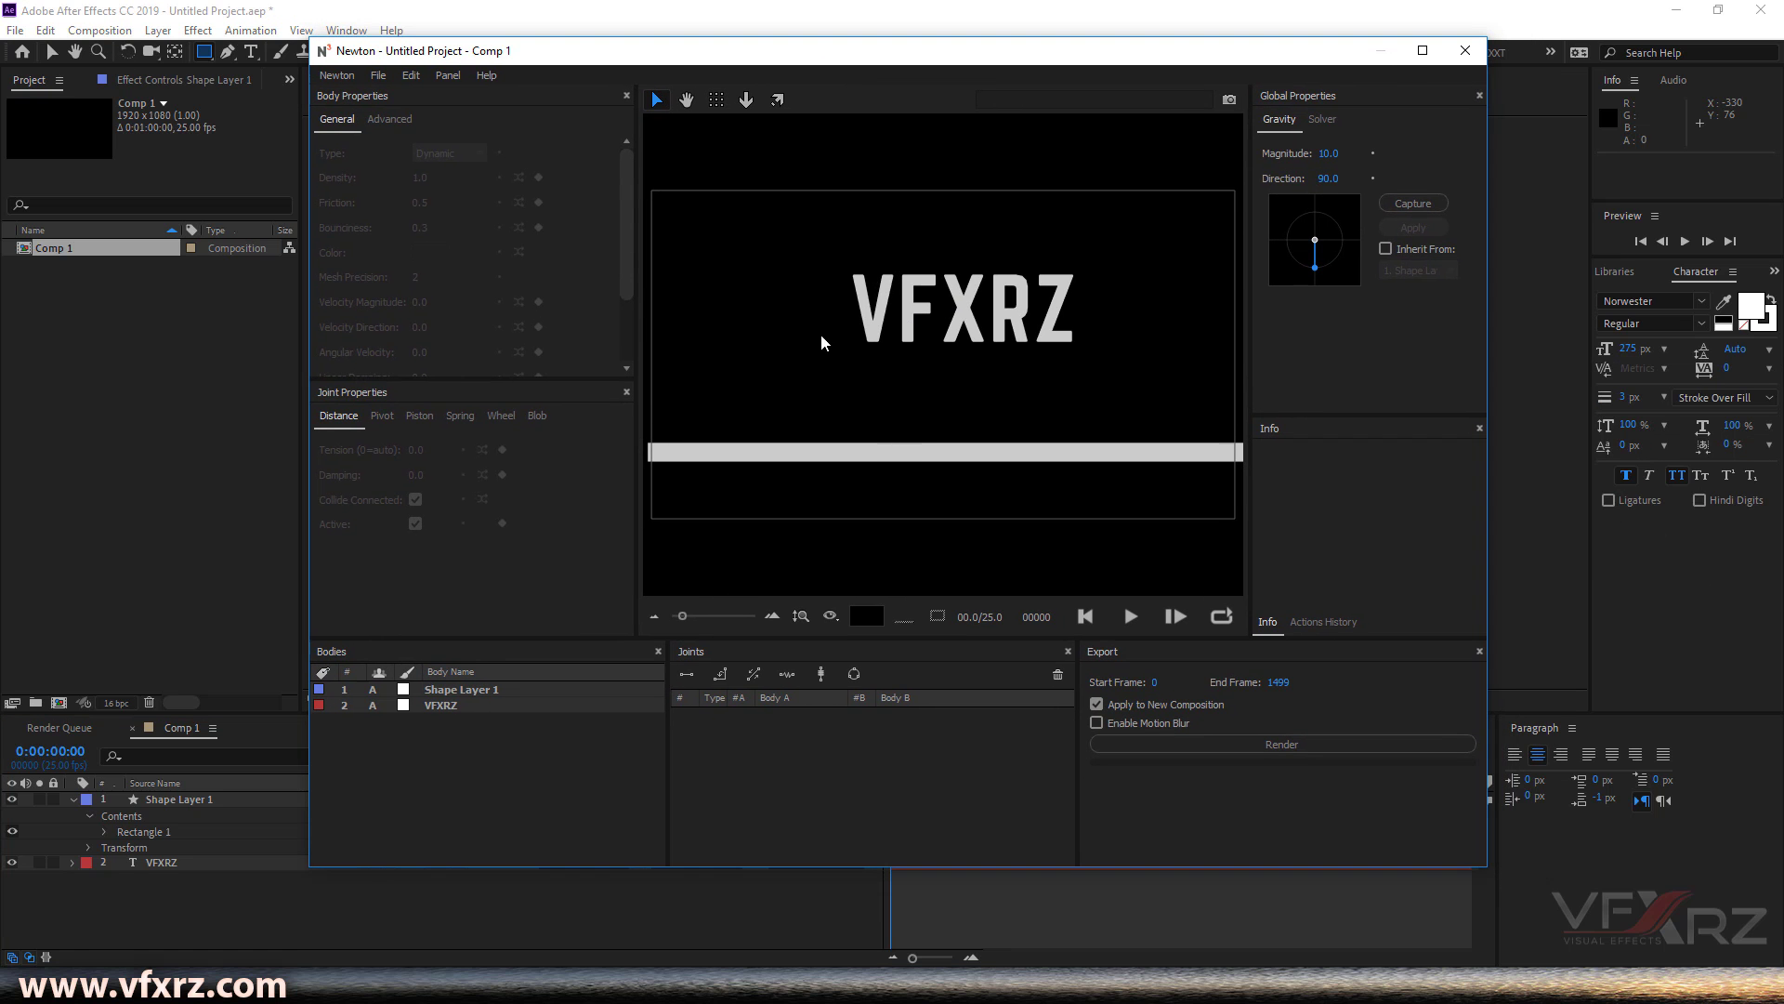
{"action": "left_click", "coordinate": [871, 321]}
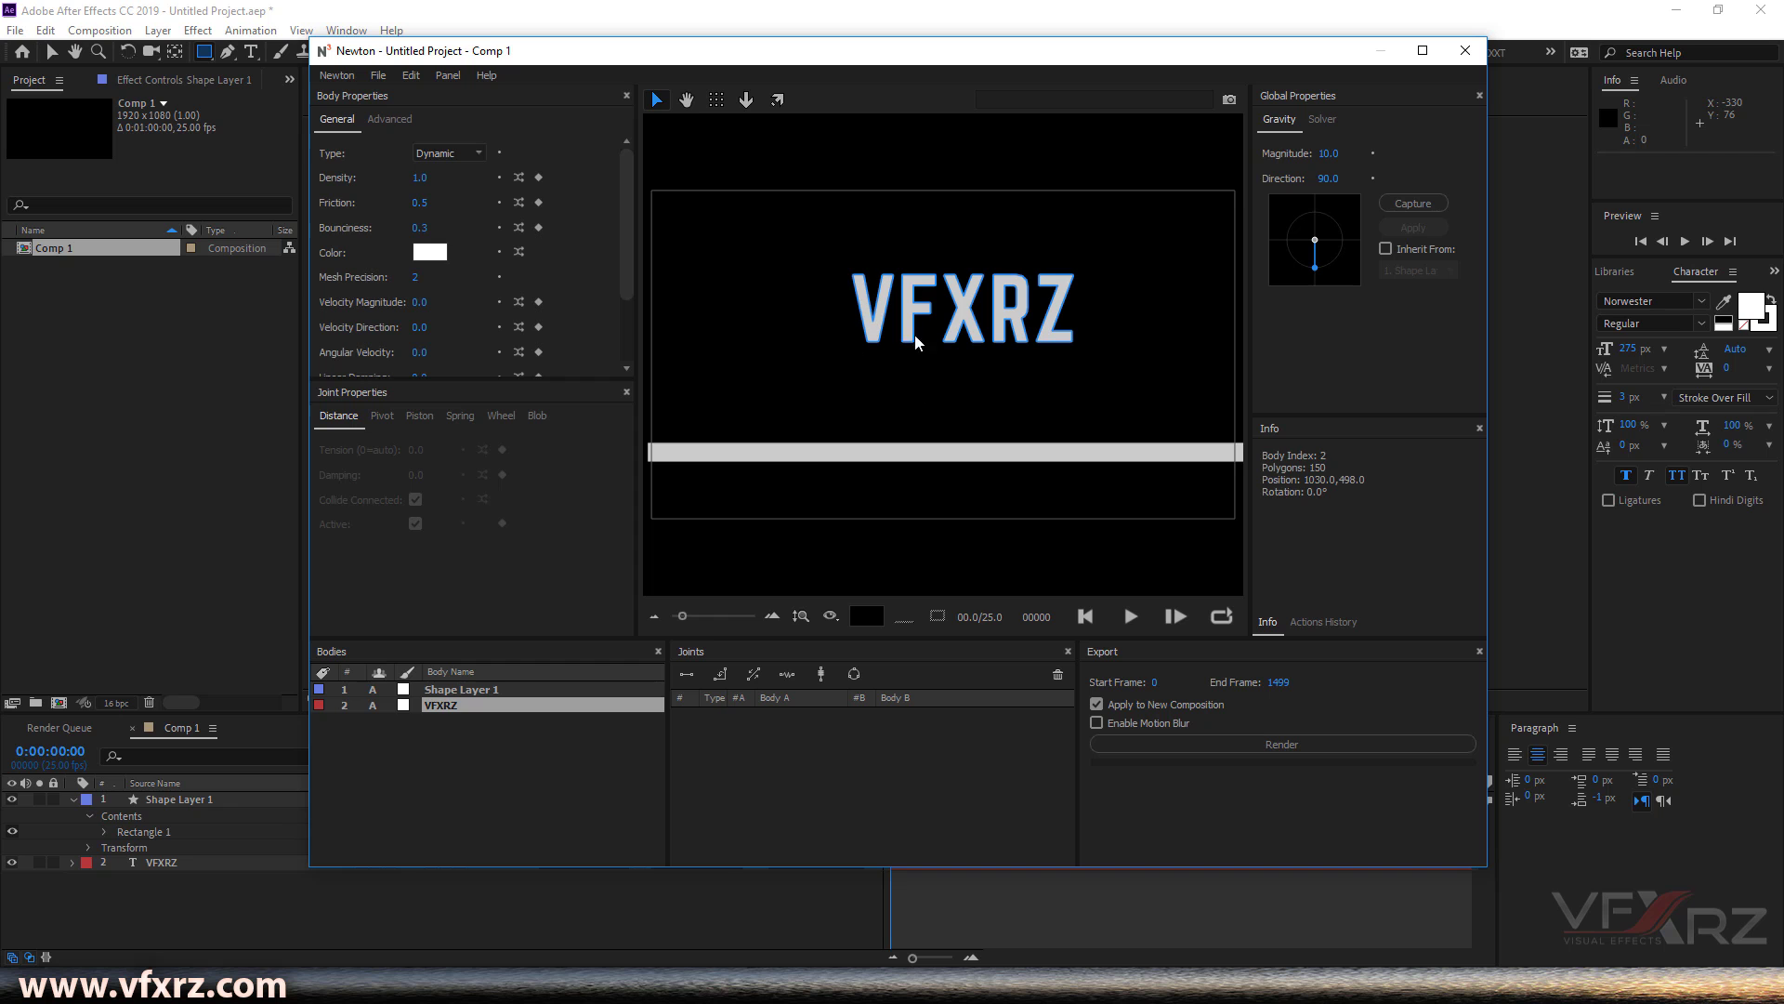
{"action": "left_click", "coordinate": [812, 456]}
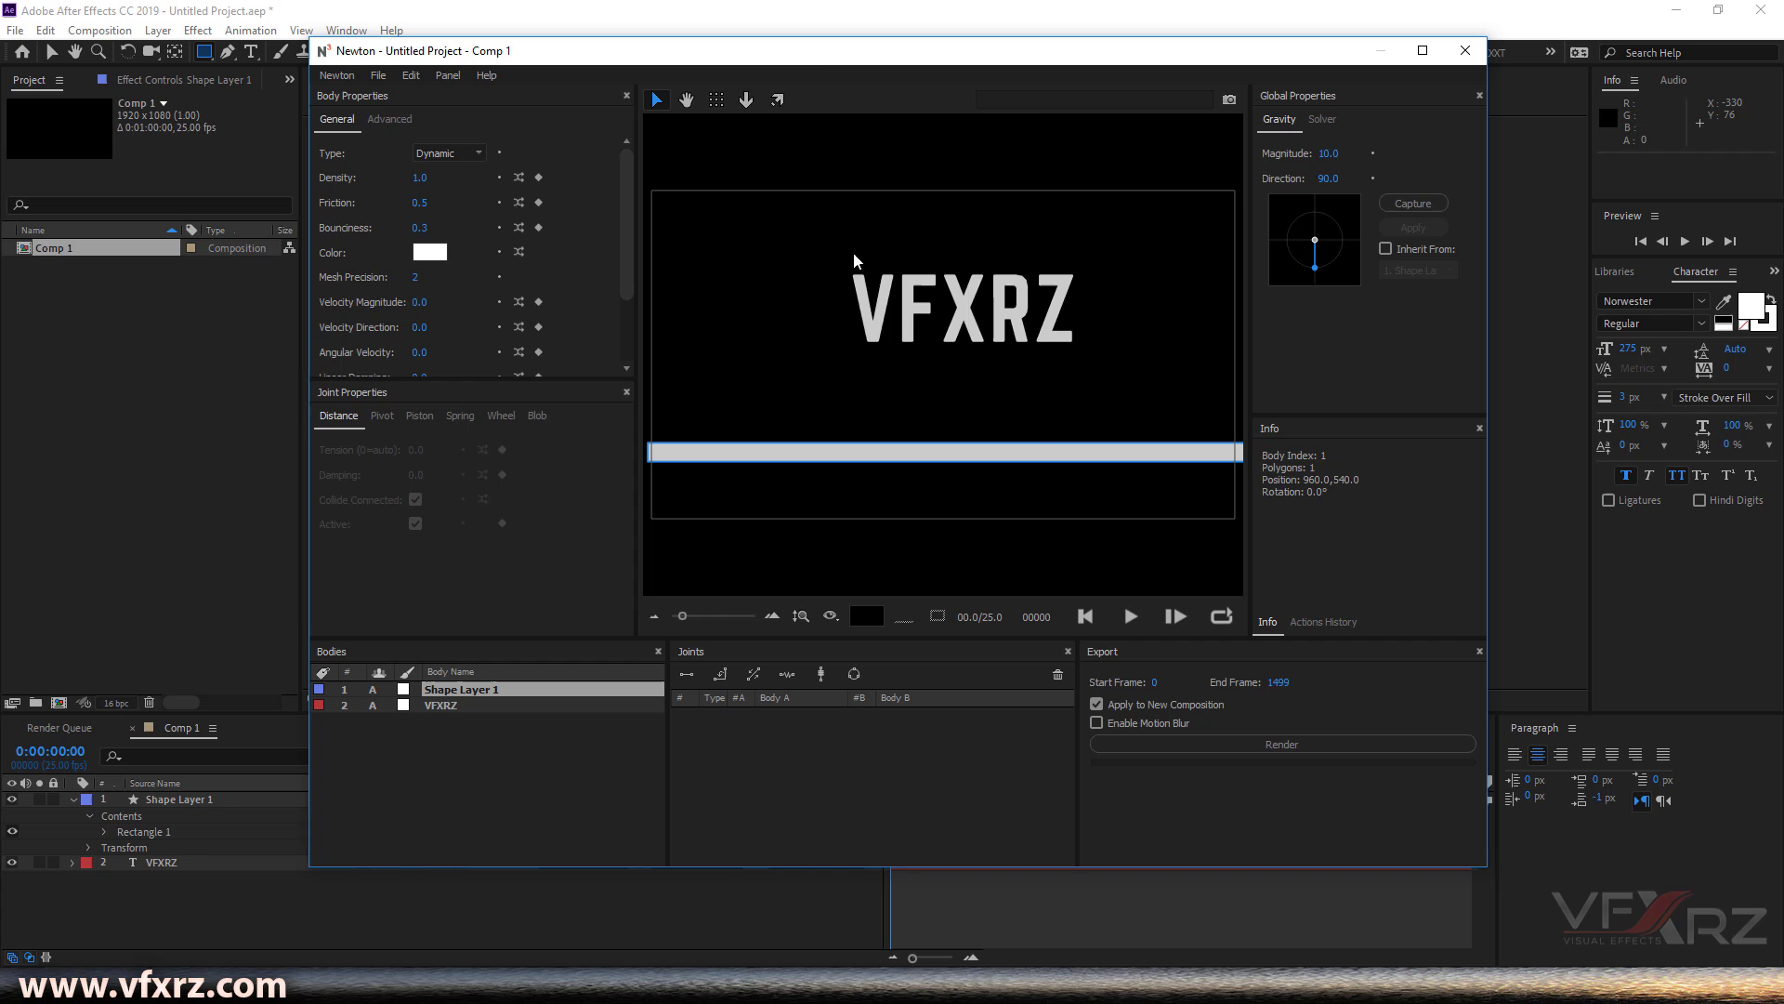
{"action": "left_click_drag", "start_coordinate": [813, 68], "coordinate": [798, 56]}
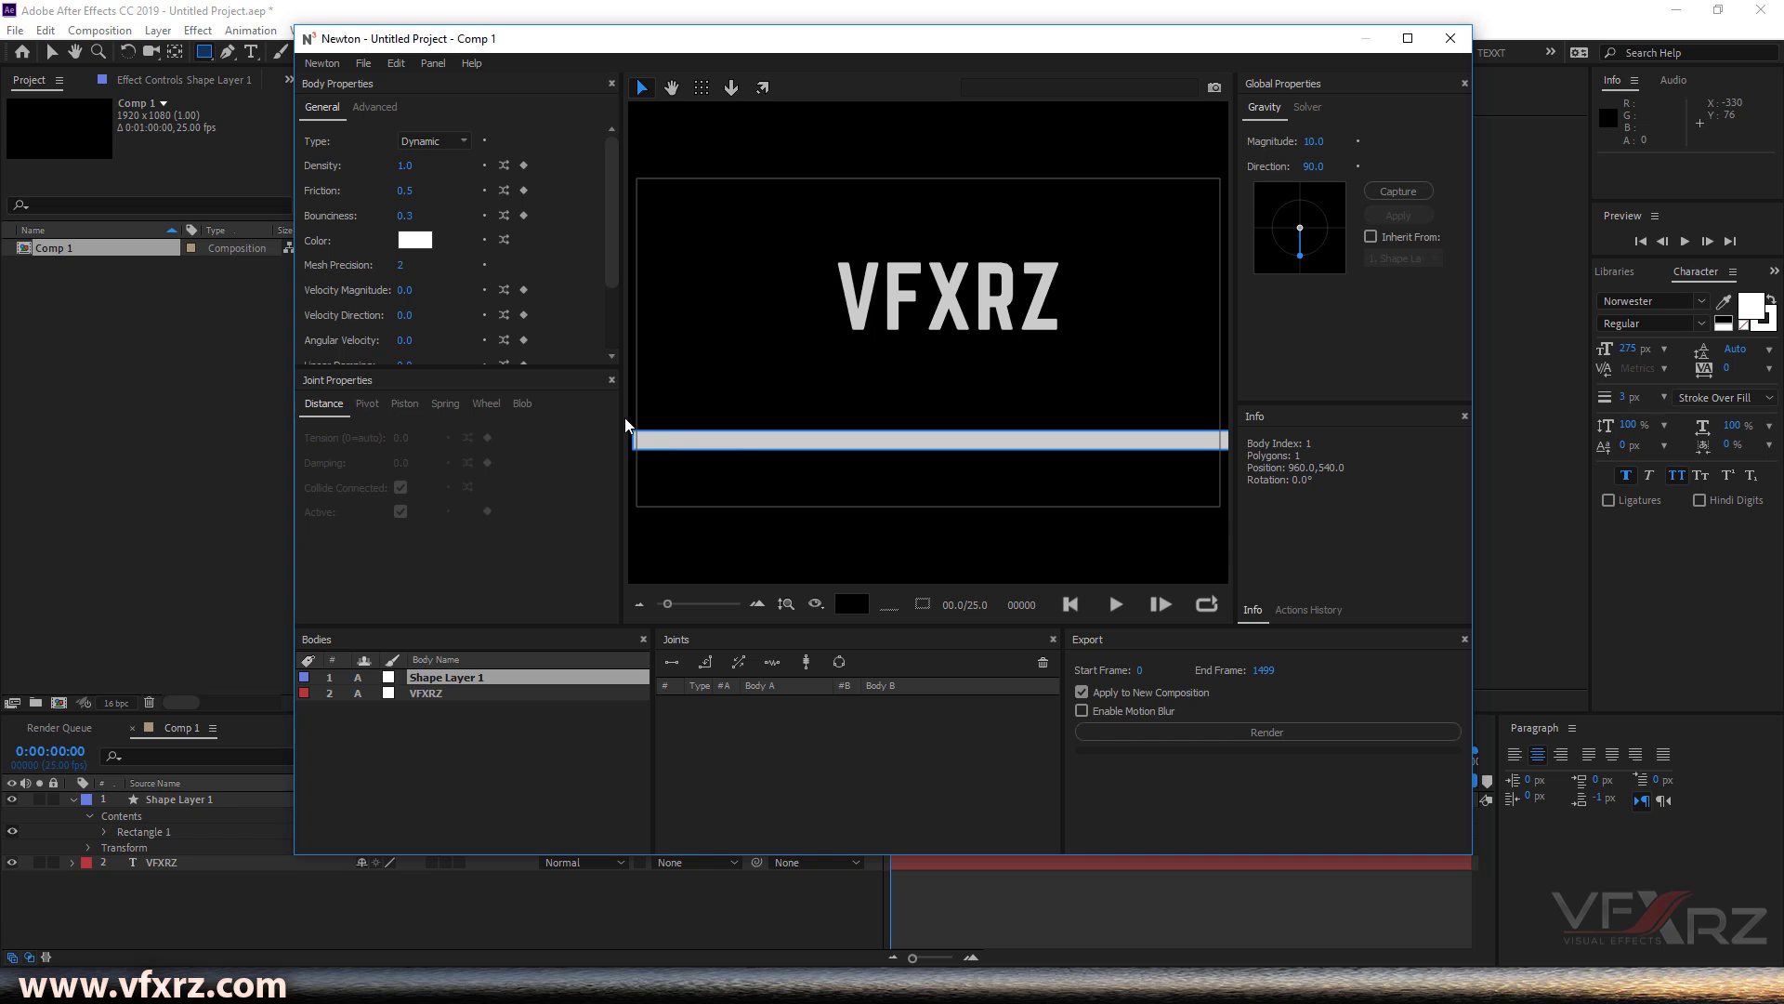
Set the Shape Layer 1 floor bar's body type to Static, then select VFXRZ.
{"action": "left_click", "coordinate": [459, 142]}
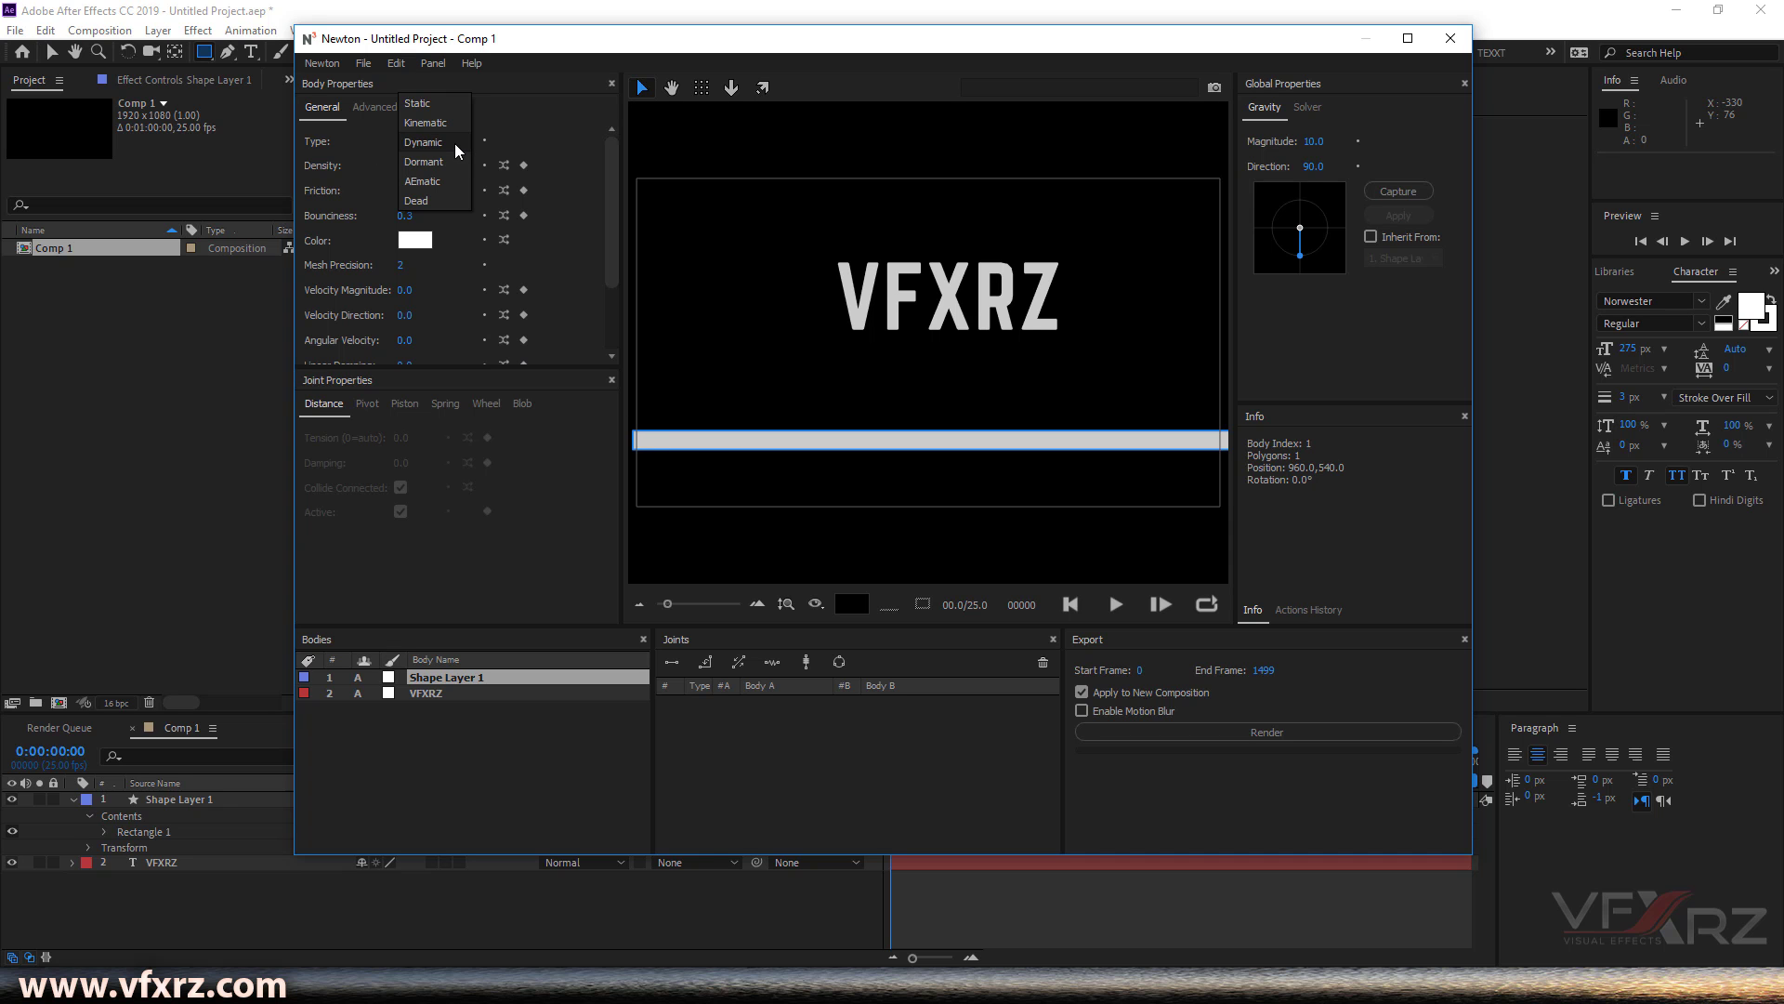
{"action": "left_click", "coordinate": [454, 104]}
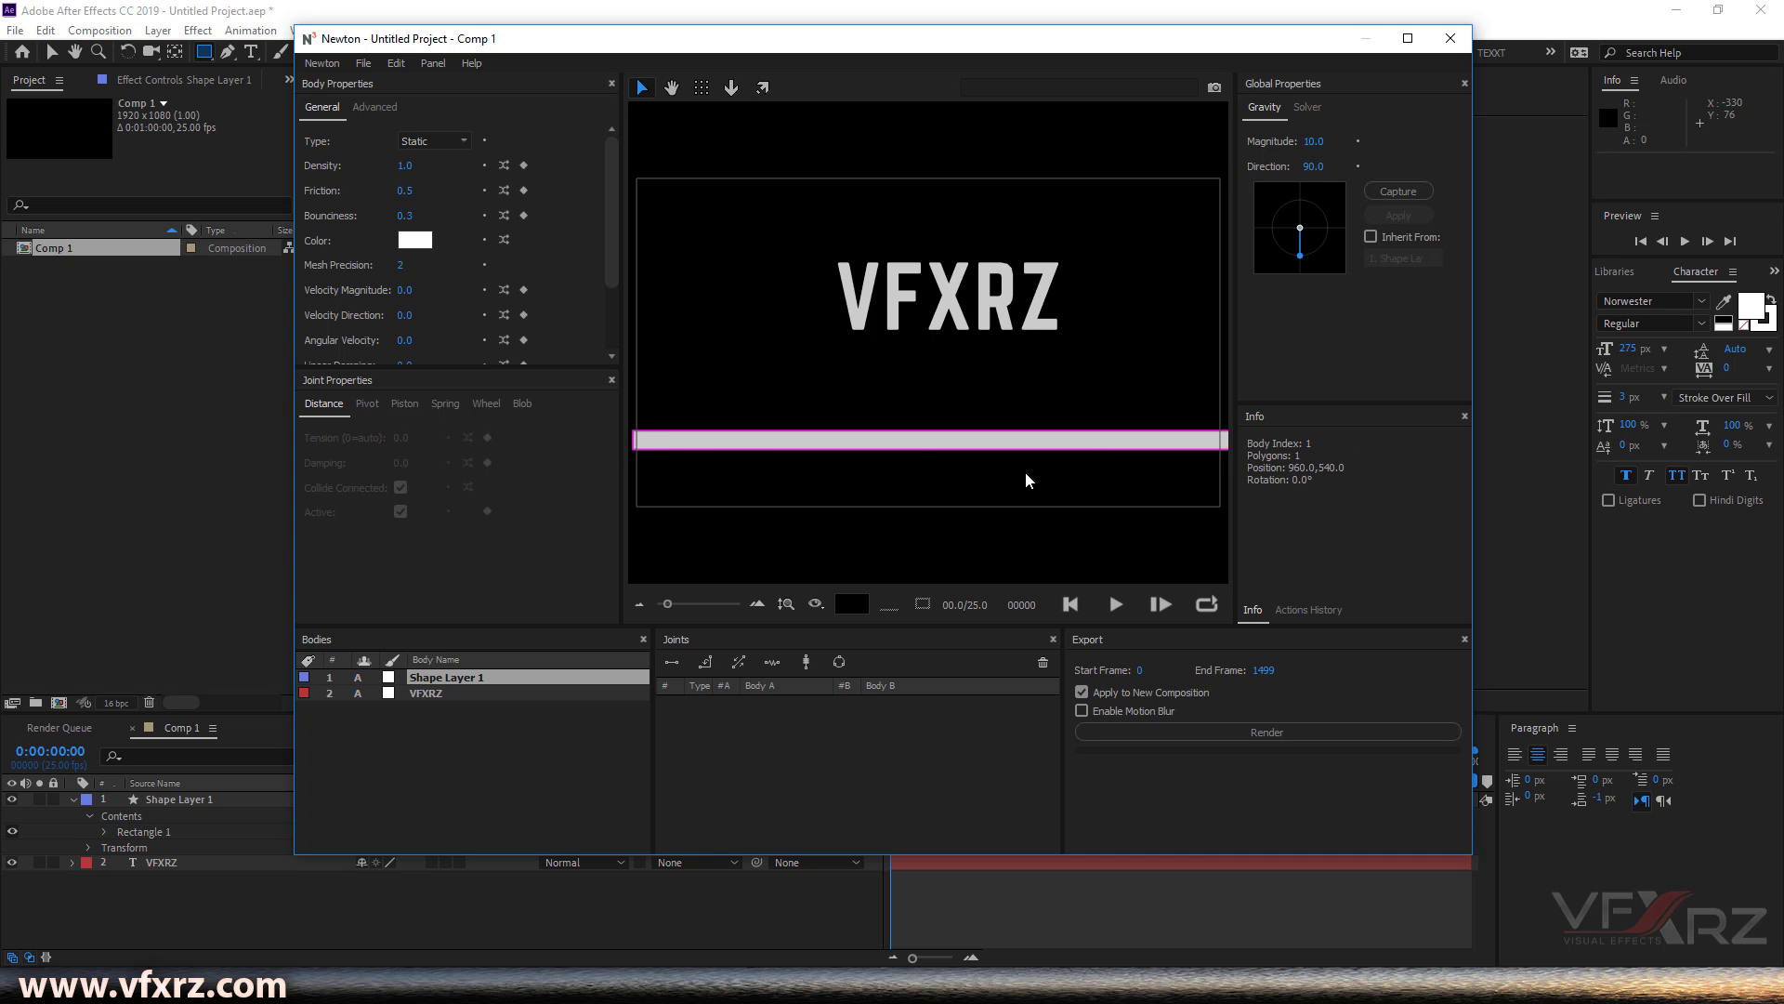
{"action": "left_click", "coordinate": [960, 313]}
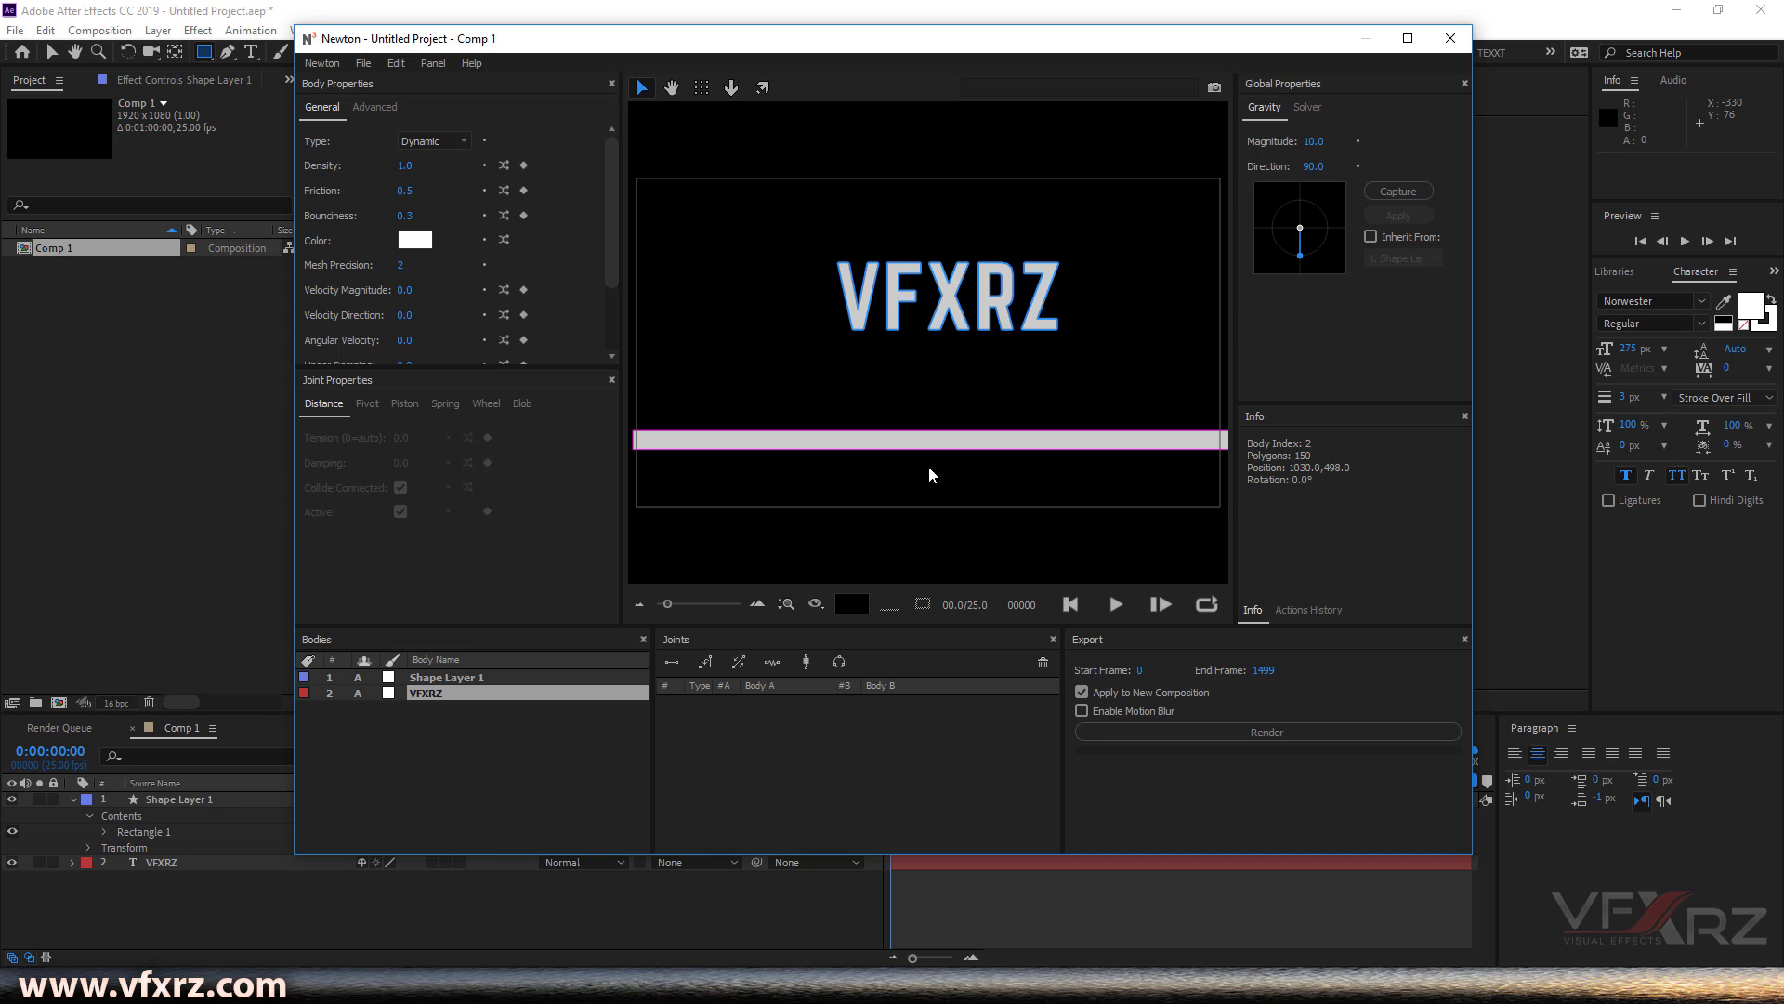
Play and rewind the simulation several times to watch VFXRZ land on the floor bar.
{"action": "left_click", "coordinate": [1117, 608]}
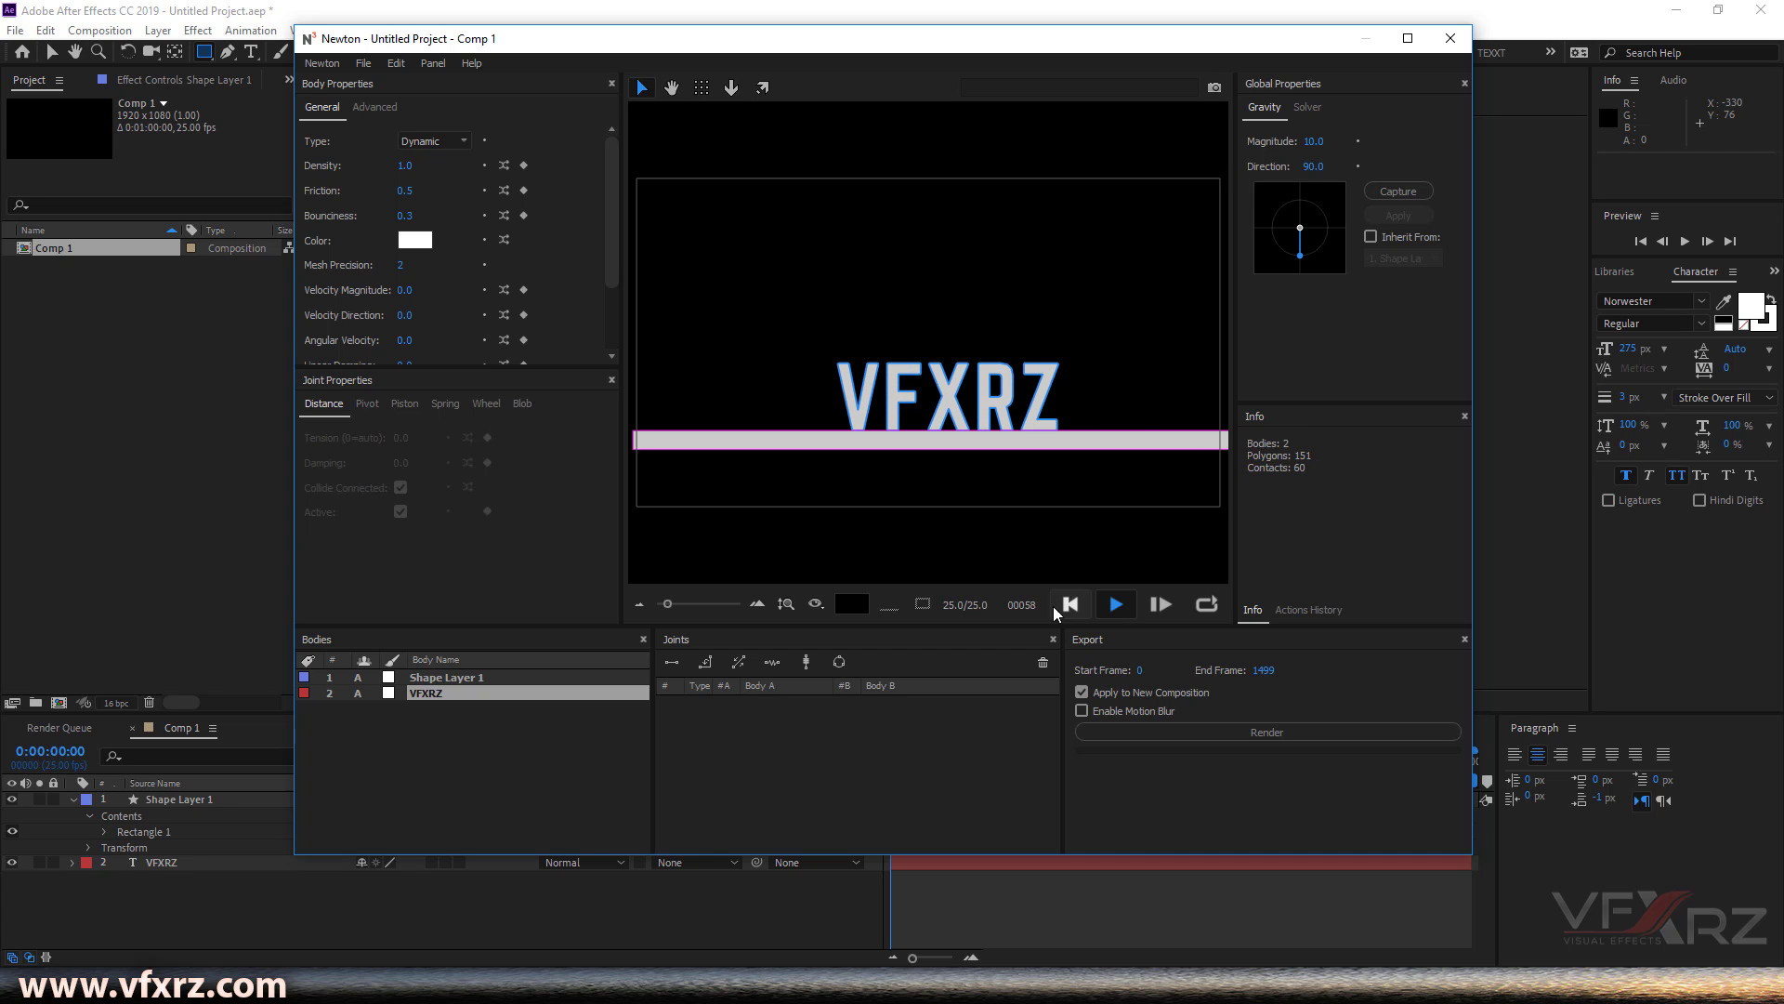
{"action": "left_click", "coordinate": [1071, 604]}
{"action": "left_click", "coordinate": [1115, 605]}
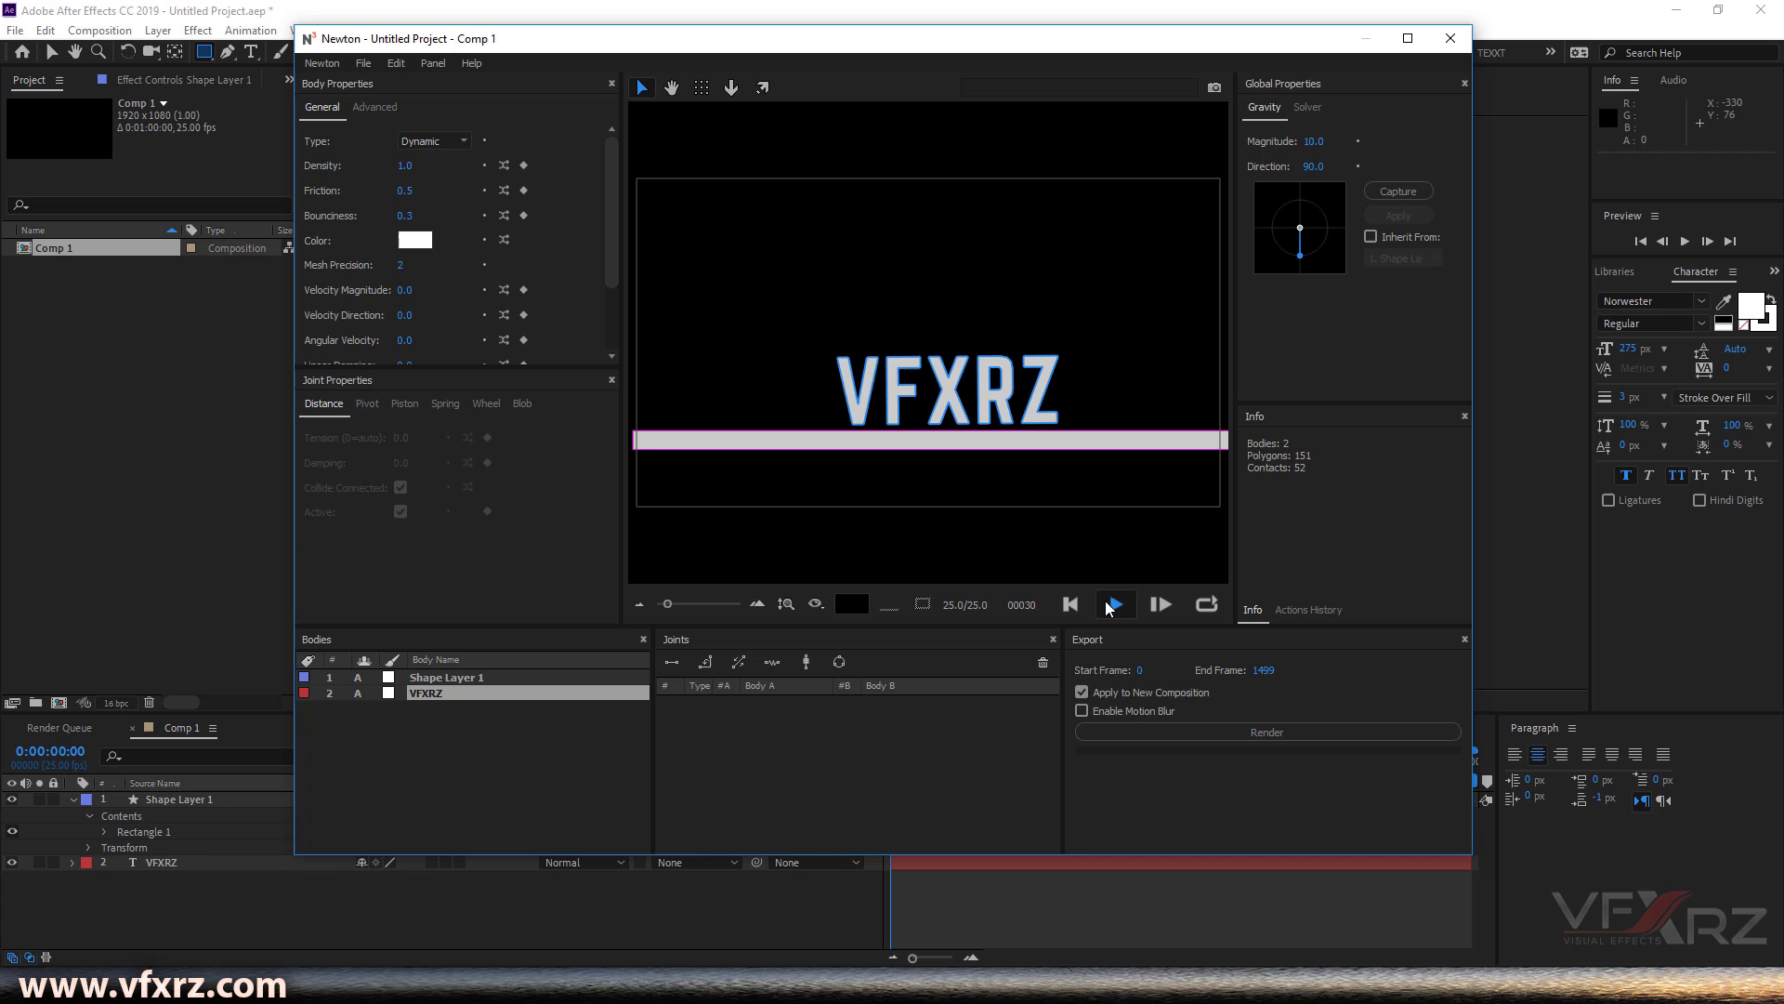
{"action": "left_click", "coordinate": [1069, 604]}
{"action": "left_click", "coordinate": [1115, 605]}
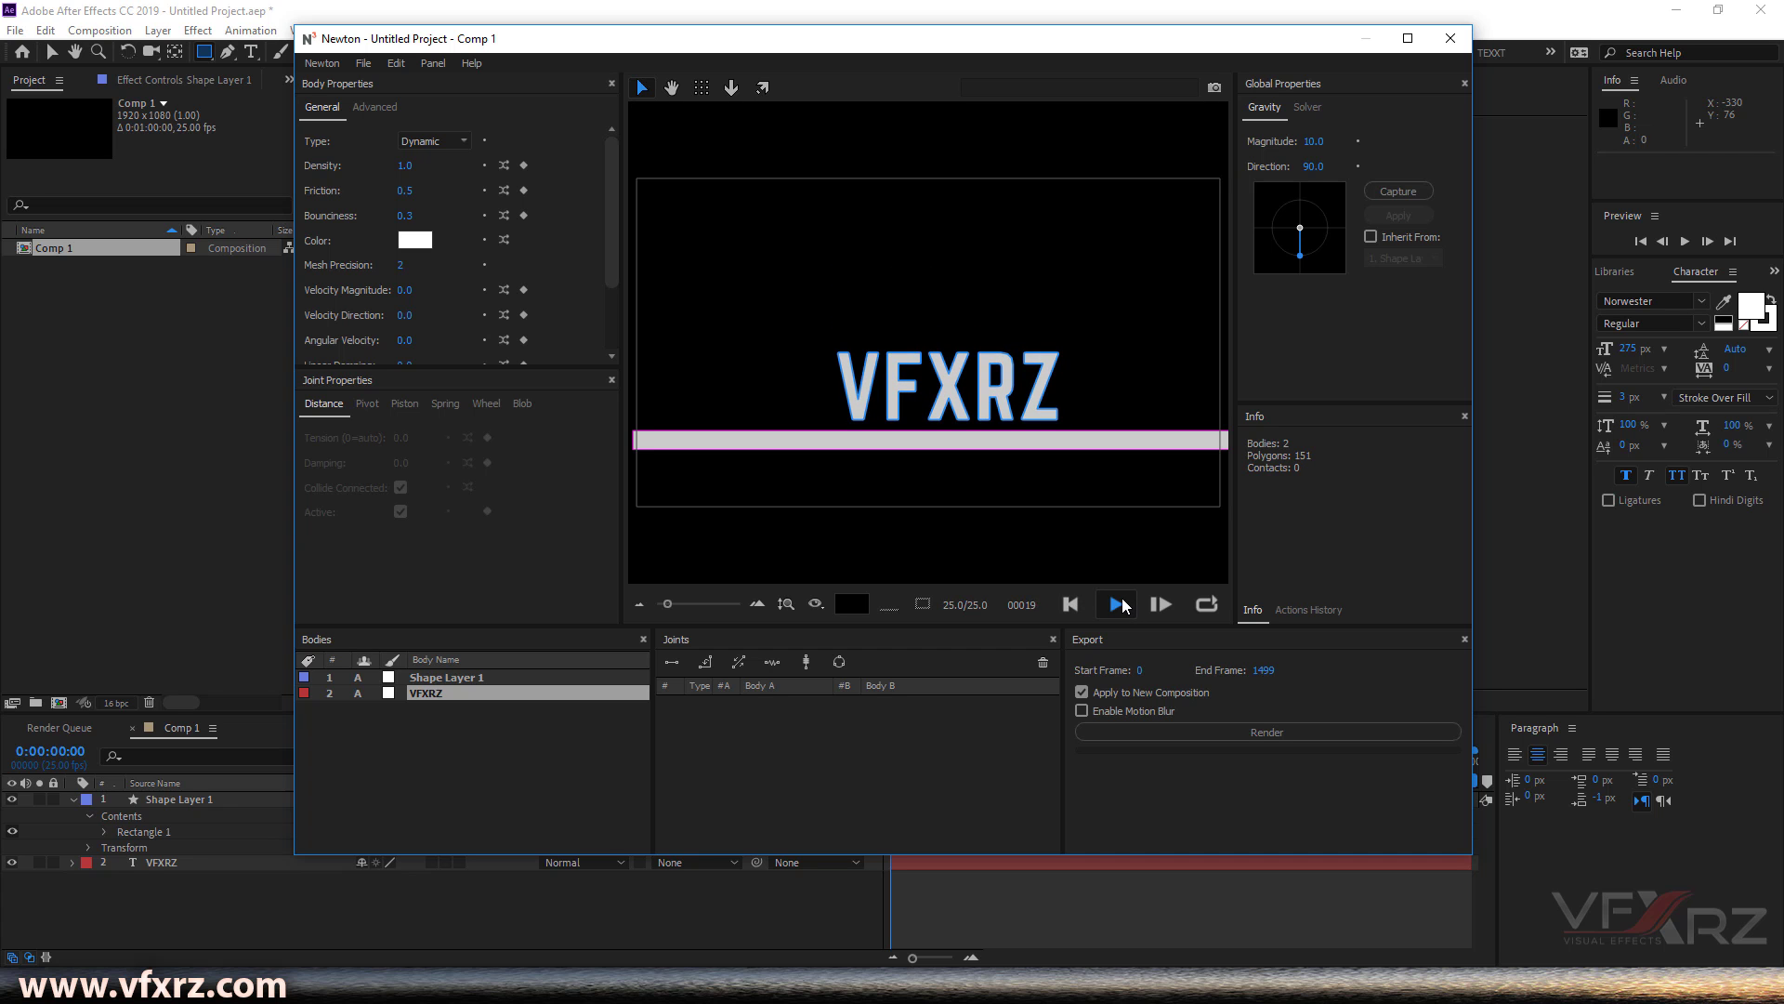
{"action": "left_click", "coordinate": [1070, 604]}
{"action": "left_click", "coordinate": [1116, 605]}
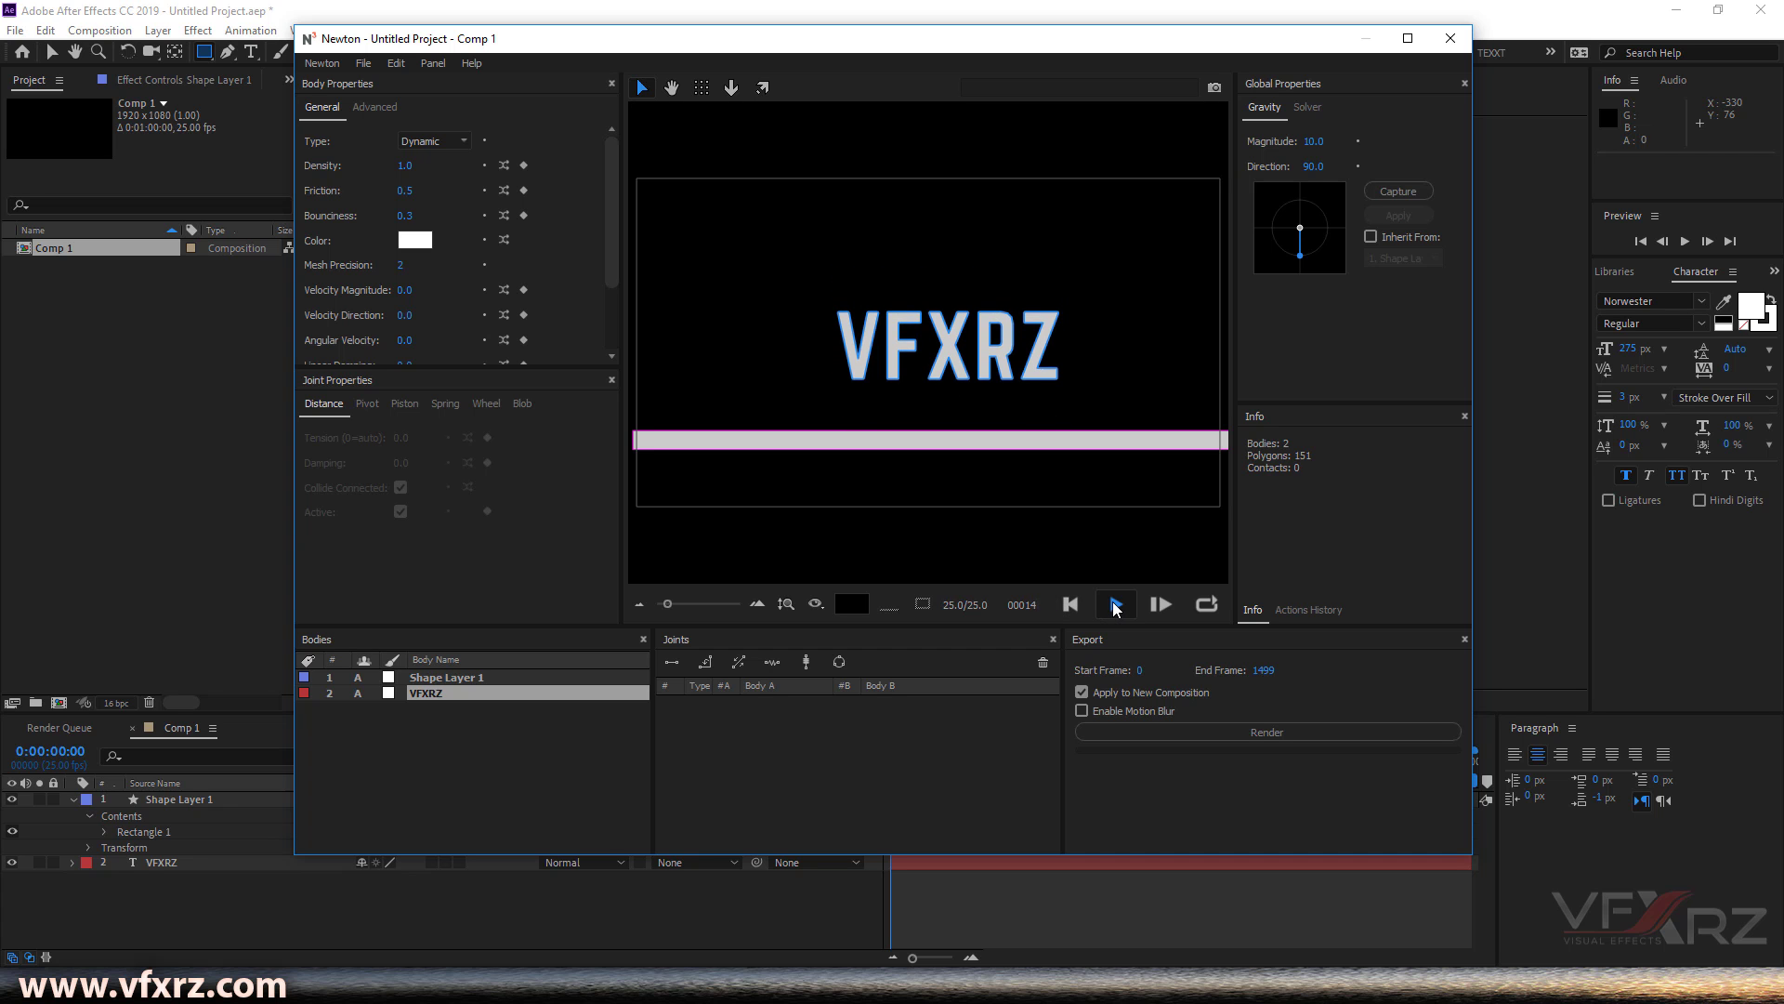
{"action": "left_click", "coordinate": [1070, 605]}
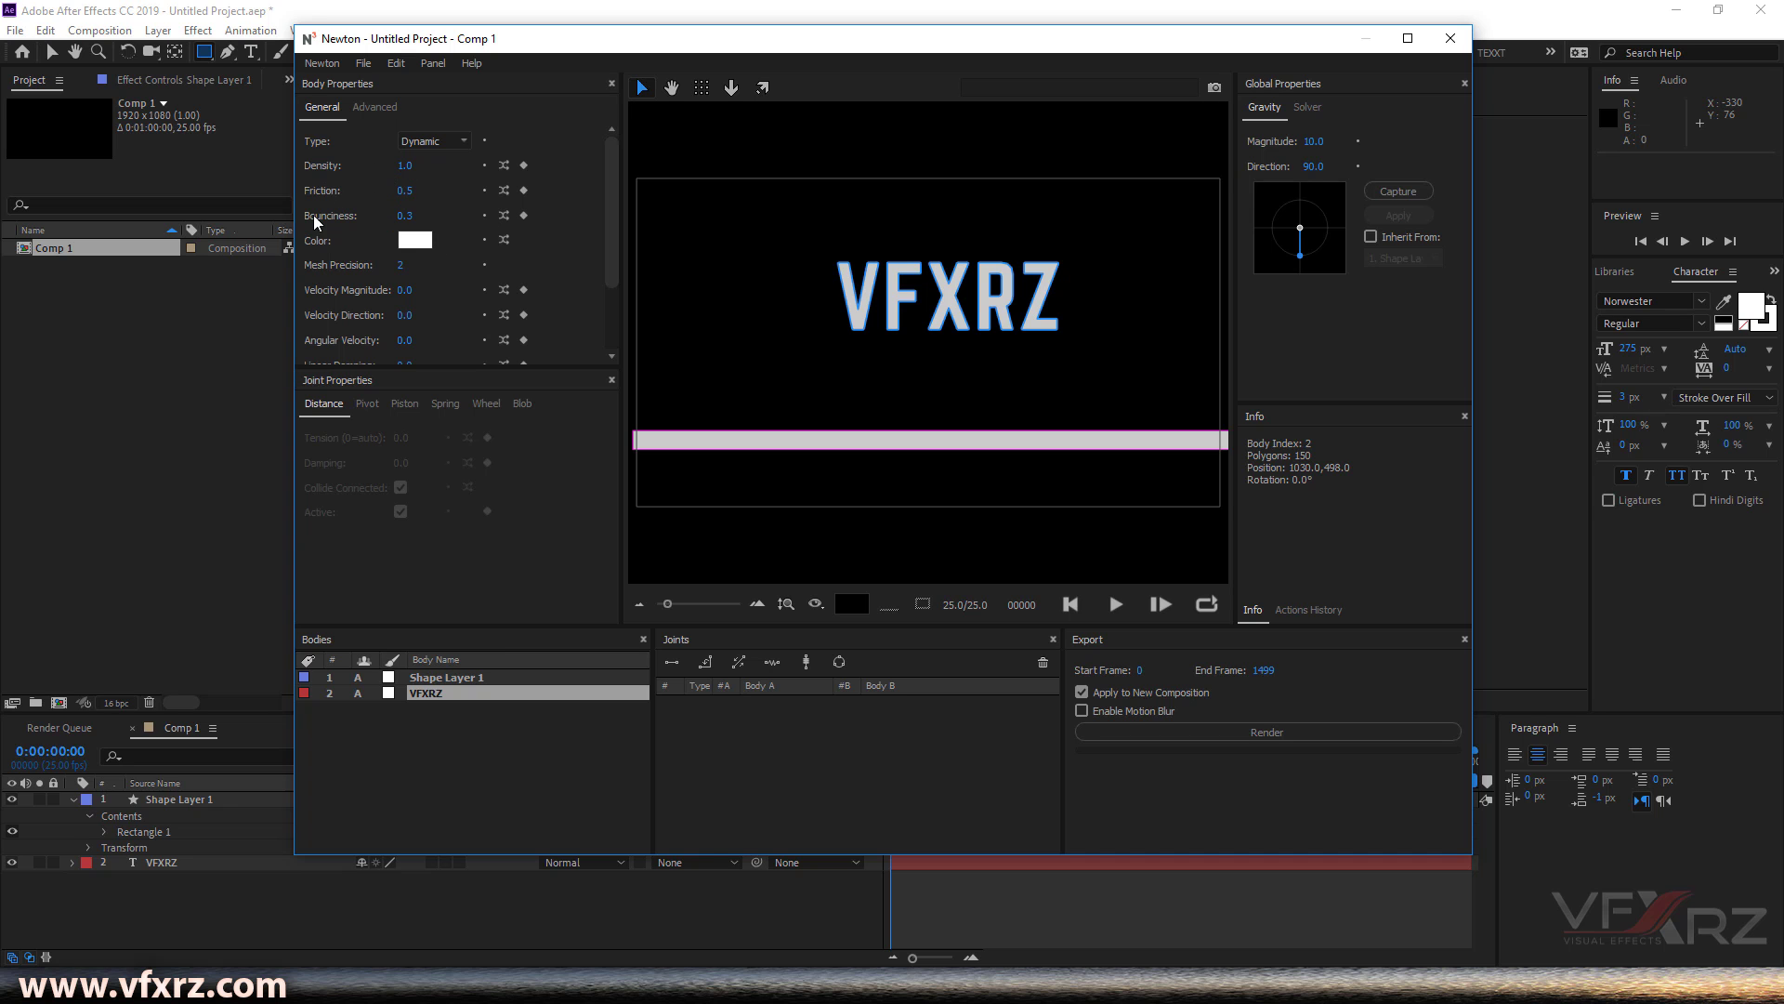
{"action": "left_click", "coordinate": [876, 443]}
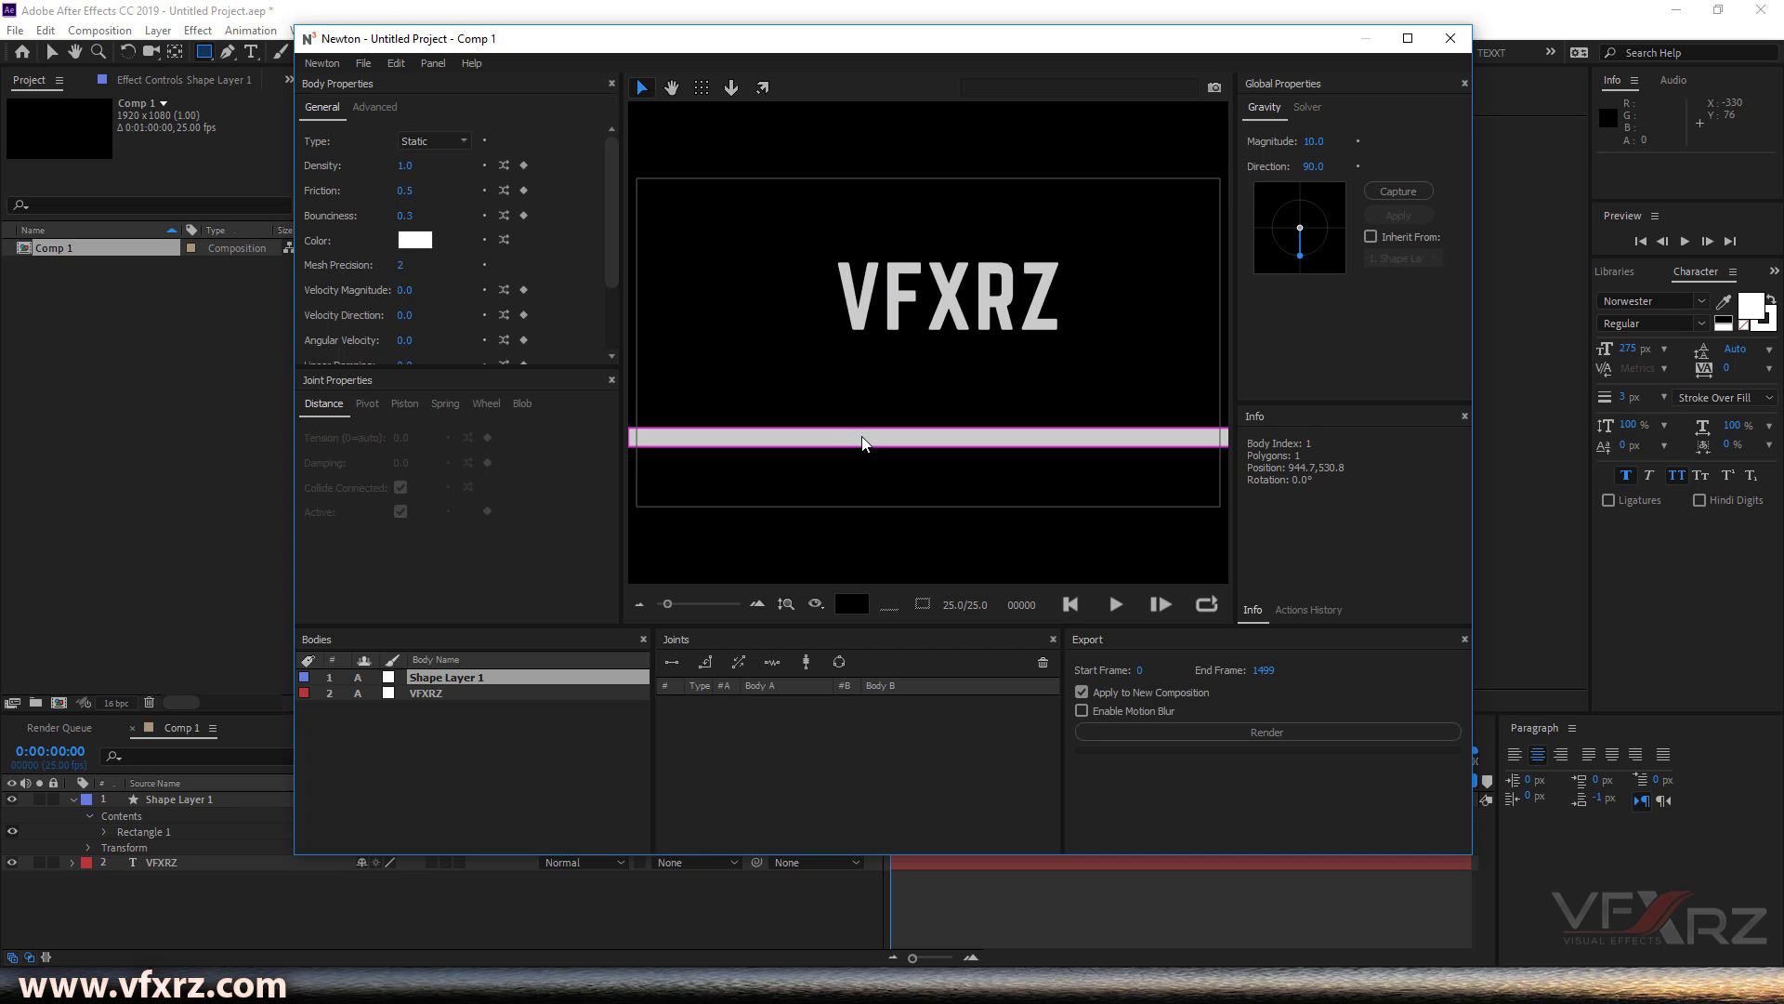
Set the floor bar's bounciness to 1.0 and simulate, flinging the VFXRZ text to the right.
{"action": "left_click", "coordinate": [405, 215]}
{"action": "left_click", "coordinate": [1118, 606]}
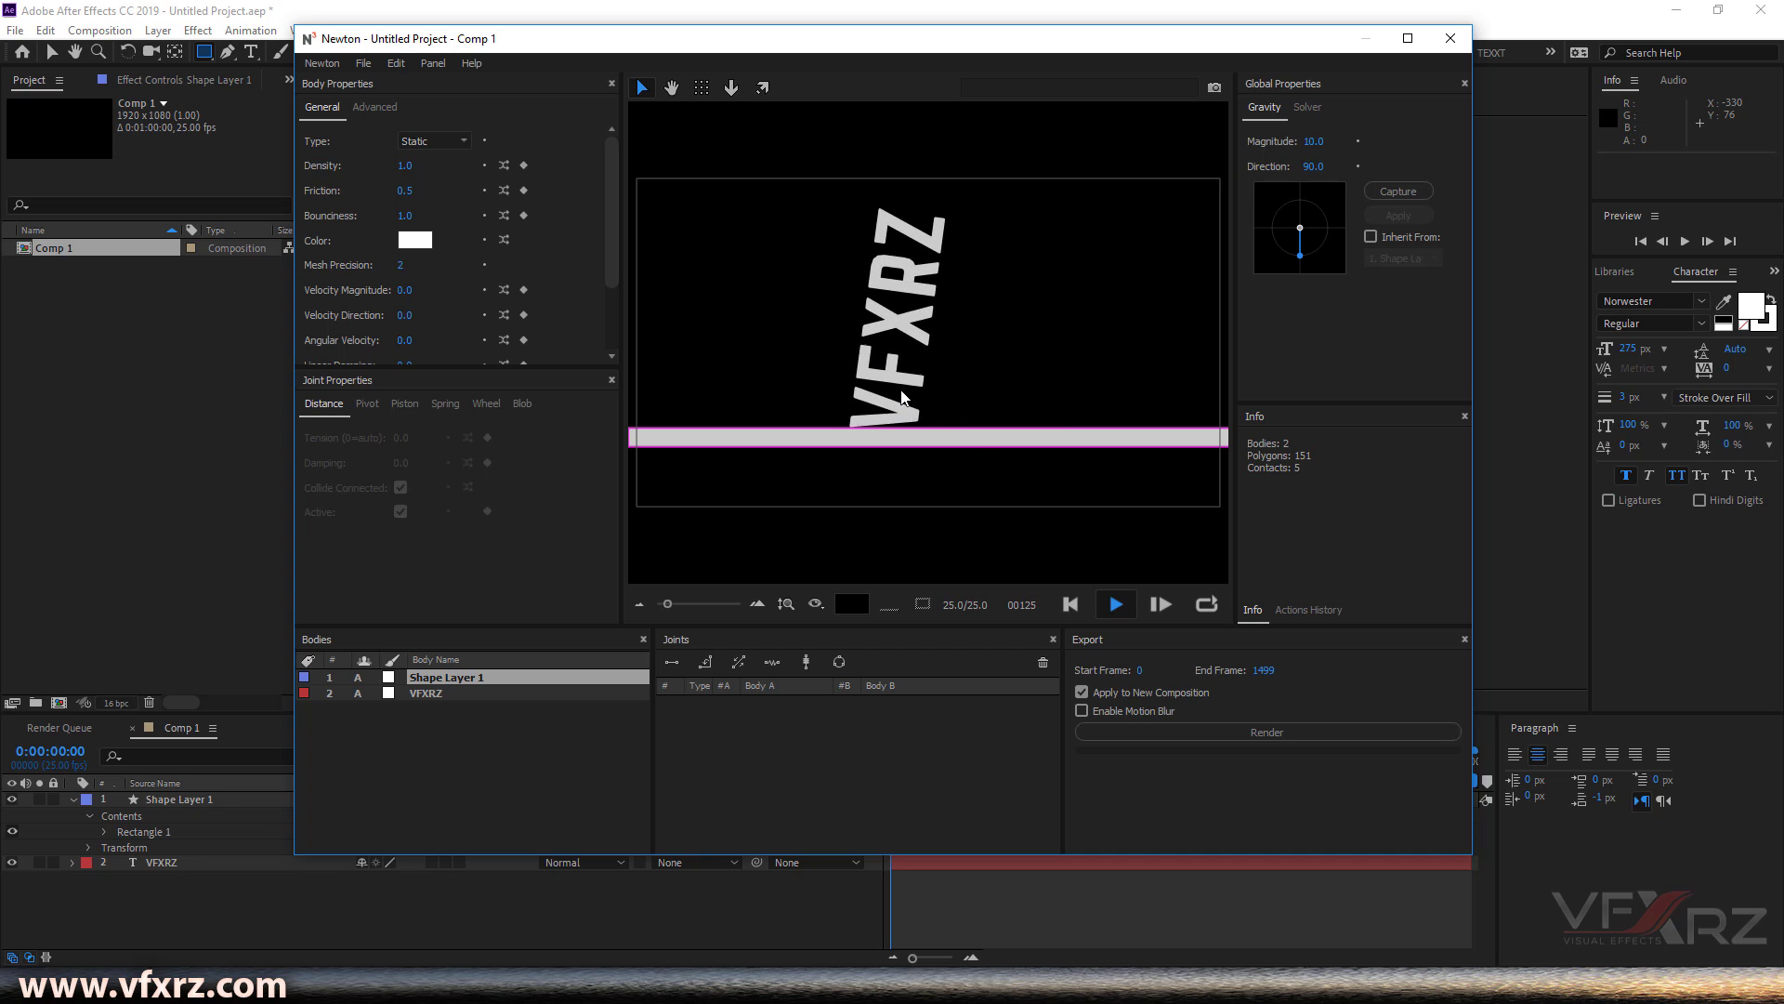
{"action": "left_click_drag", "start_coordinate": [906, 406], "coordinate": [1090, 393]}
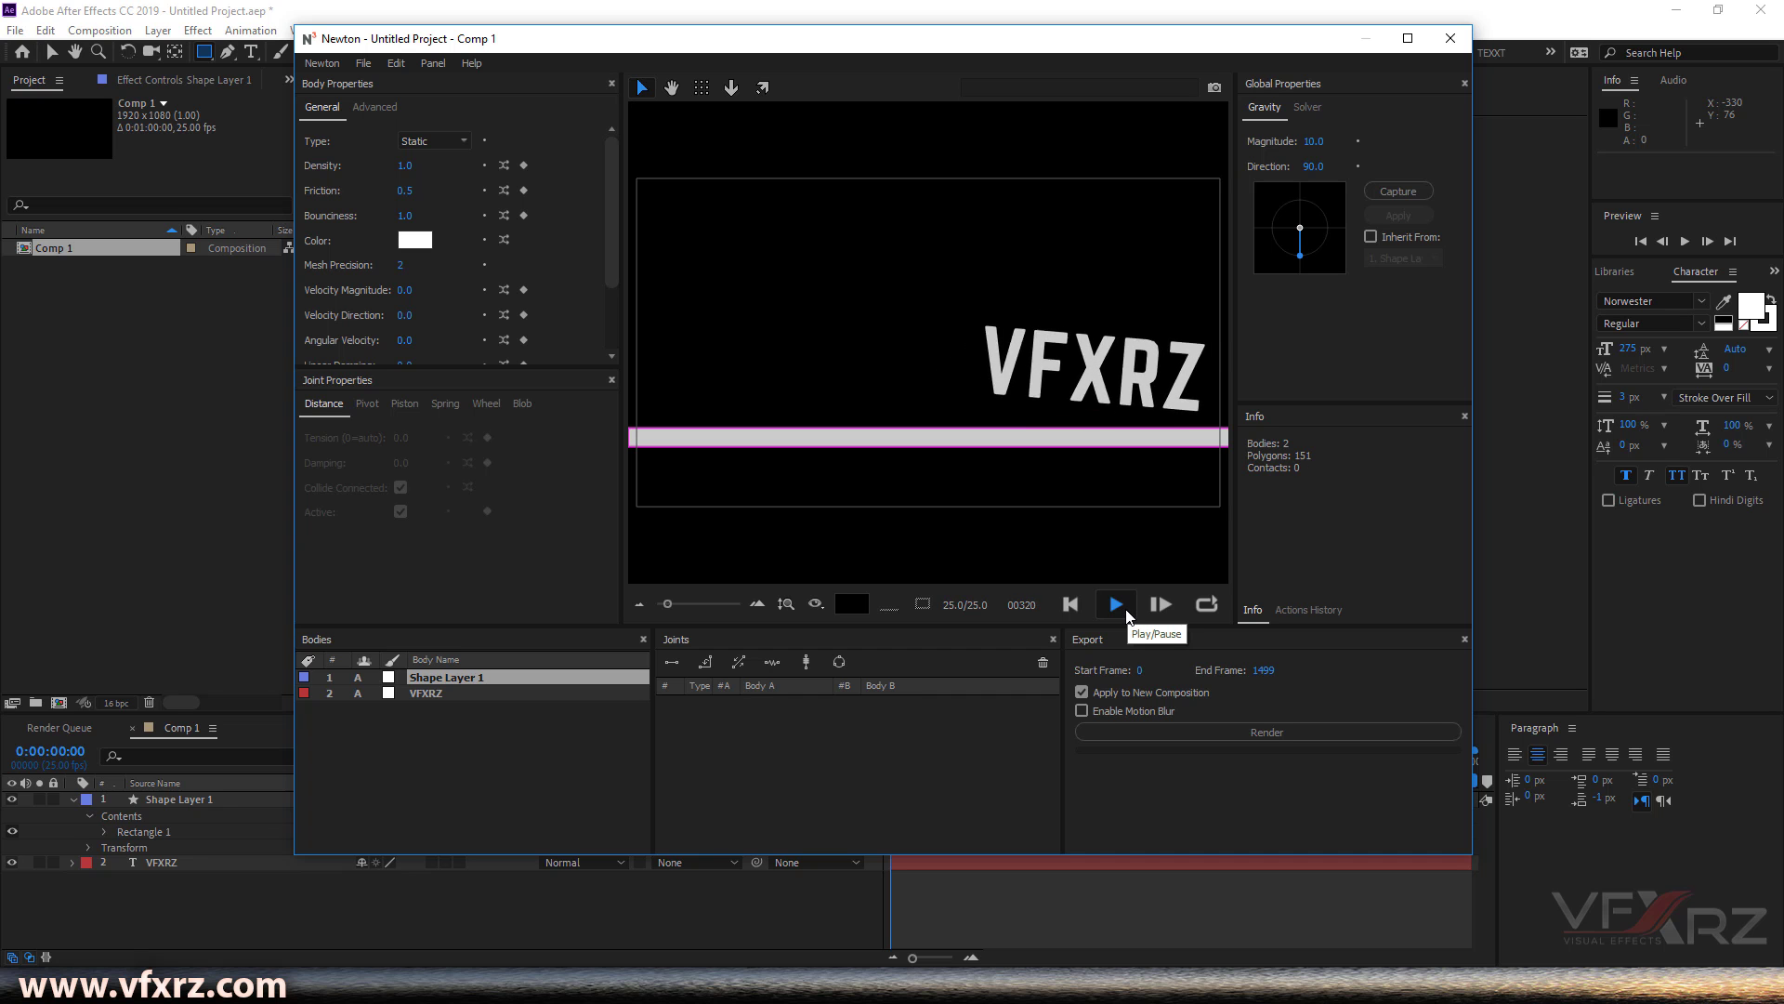
{"action": "left_click", "coordinate": [1120, 606]}
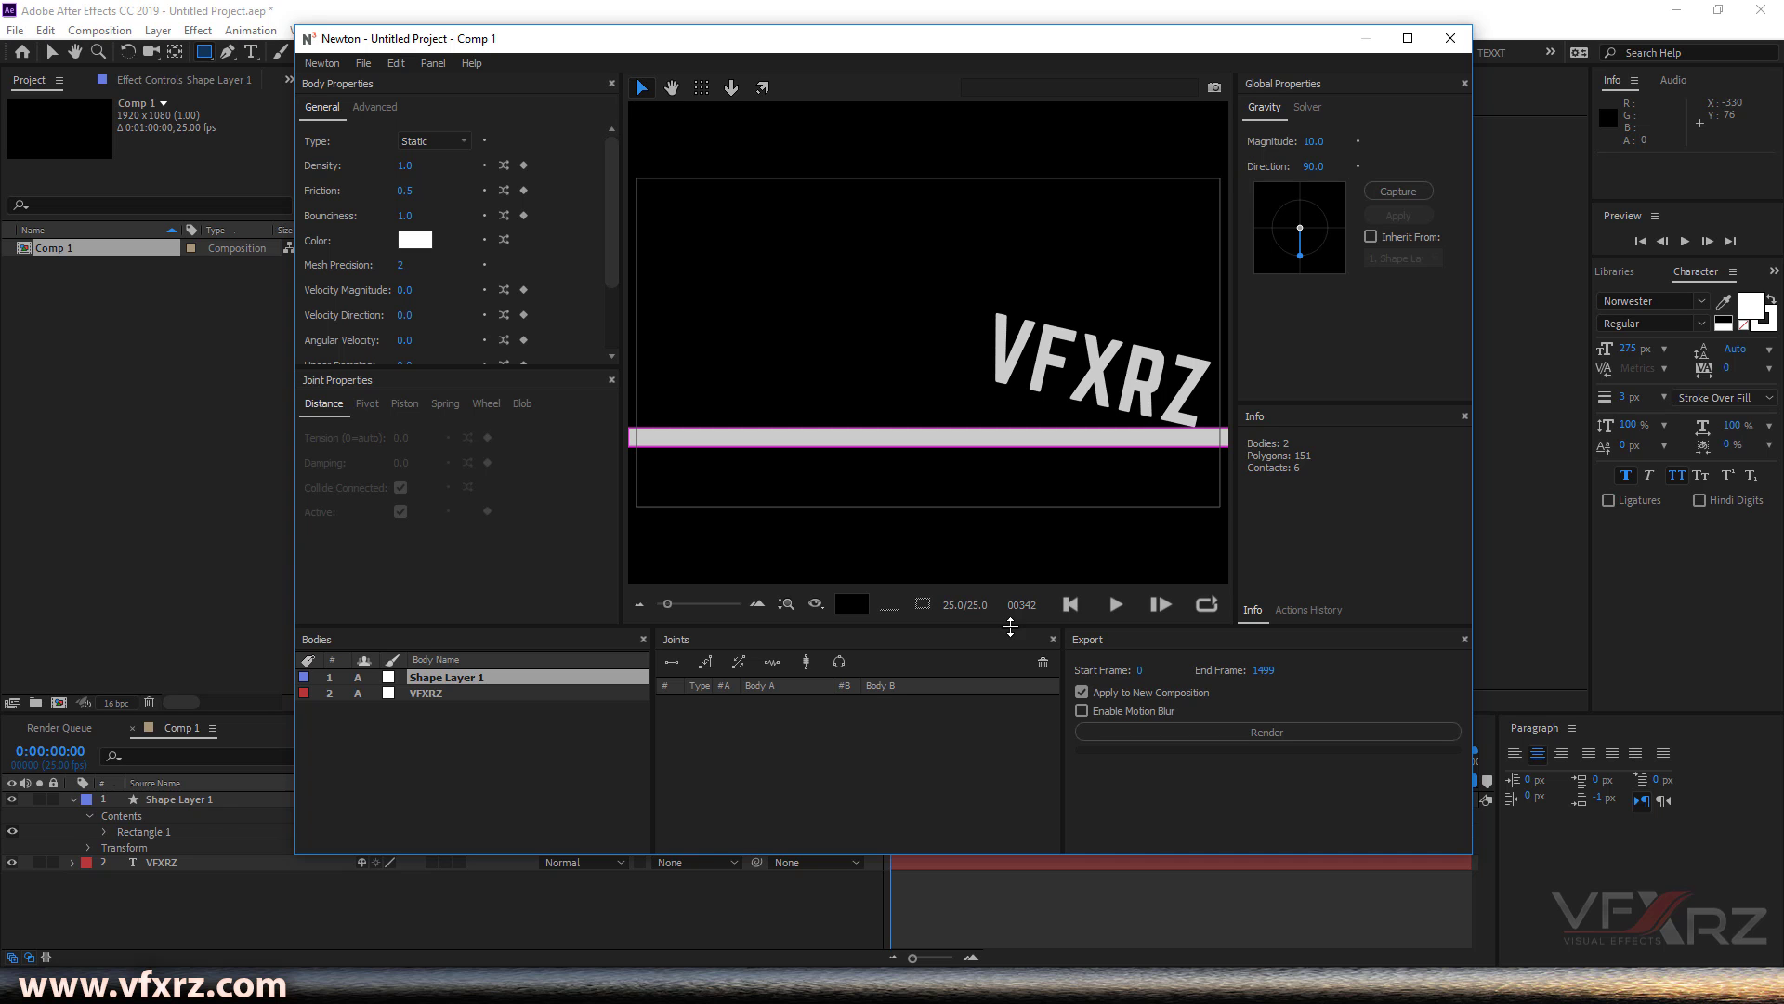
{"action": "left_click", "coordinate": [1267, 671]}
Set the export end frame to 350 and render the simulation to Comp 2.
{"action": "type", "text": "350"}
{"action": "key", "text": "Return"}
{"action": "left_click", "coordinate": [1257, 736]}
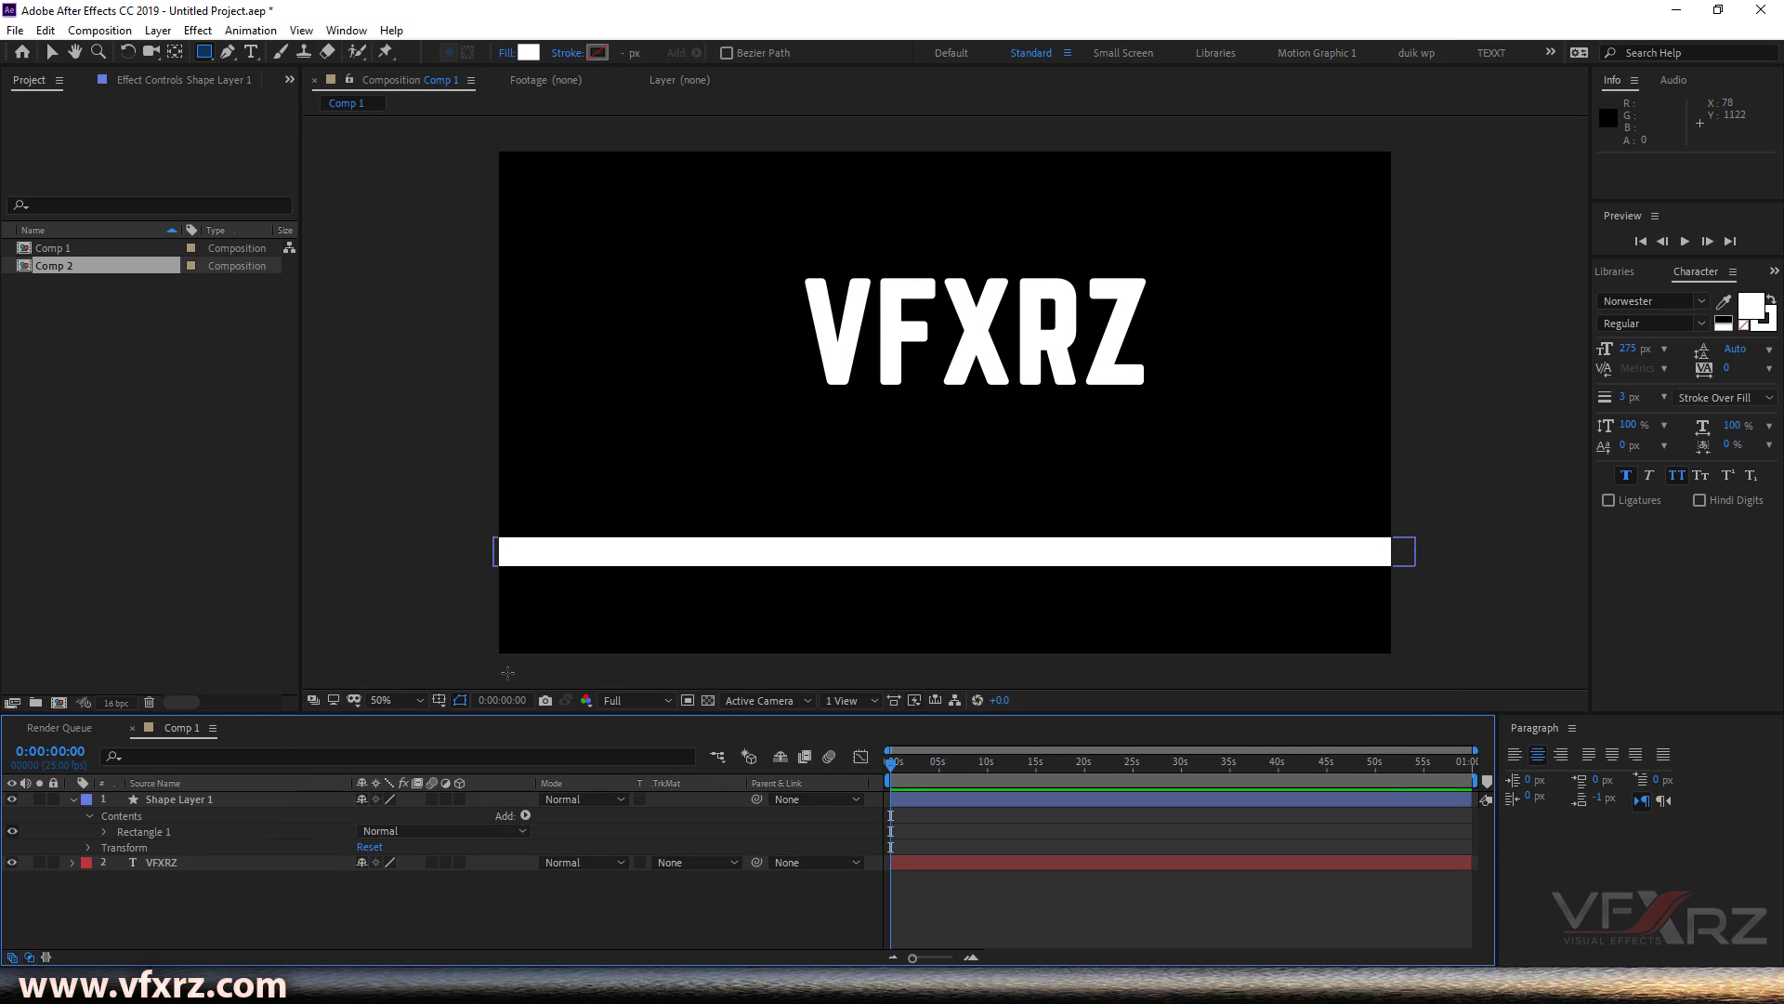
Open and preview Comp 2, then return to about 0:00:01:18 where VFXRZ stands upright.
{"action": "left_click", "coordinate": [58, 267]}
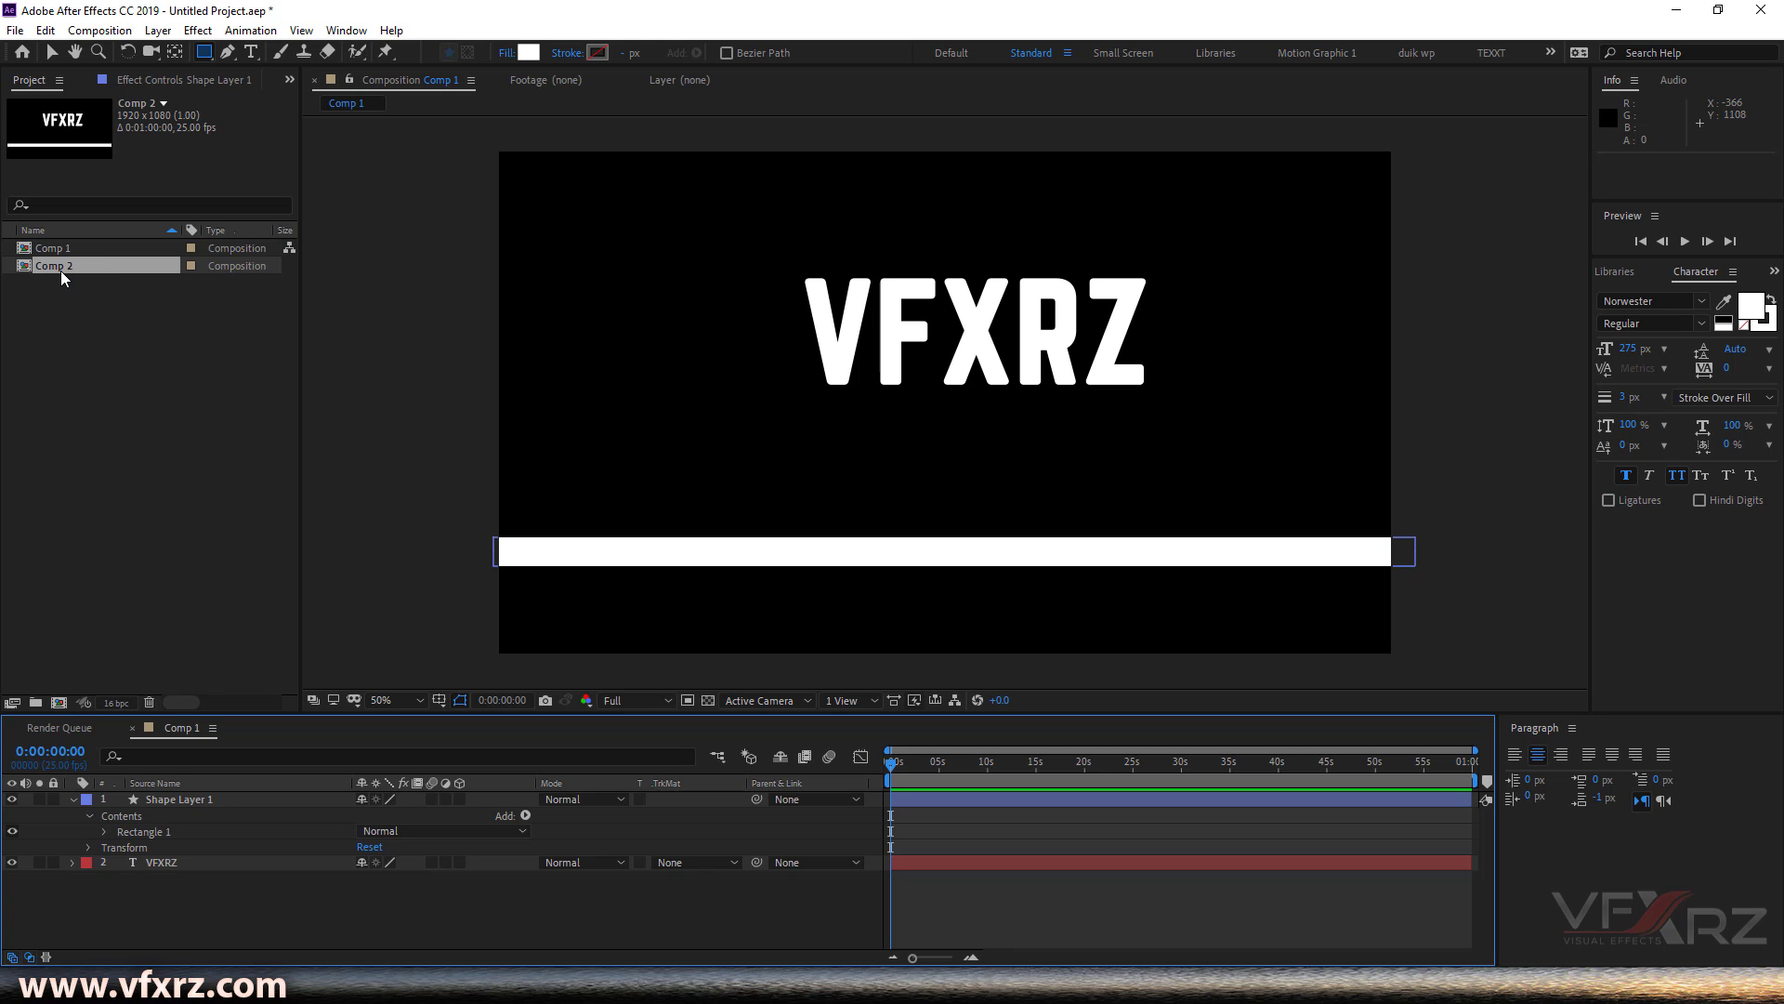
{"action": "double_click", "coordinate": [59, 270]}
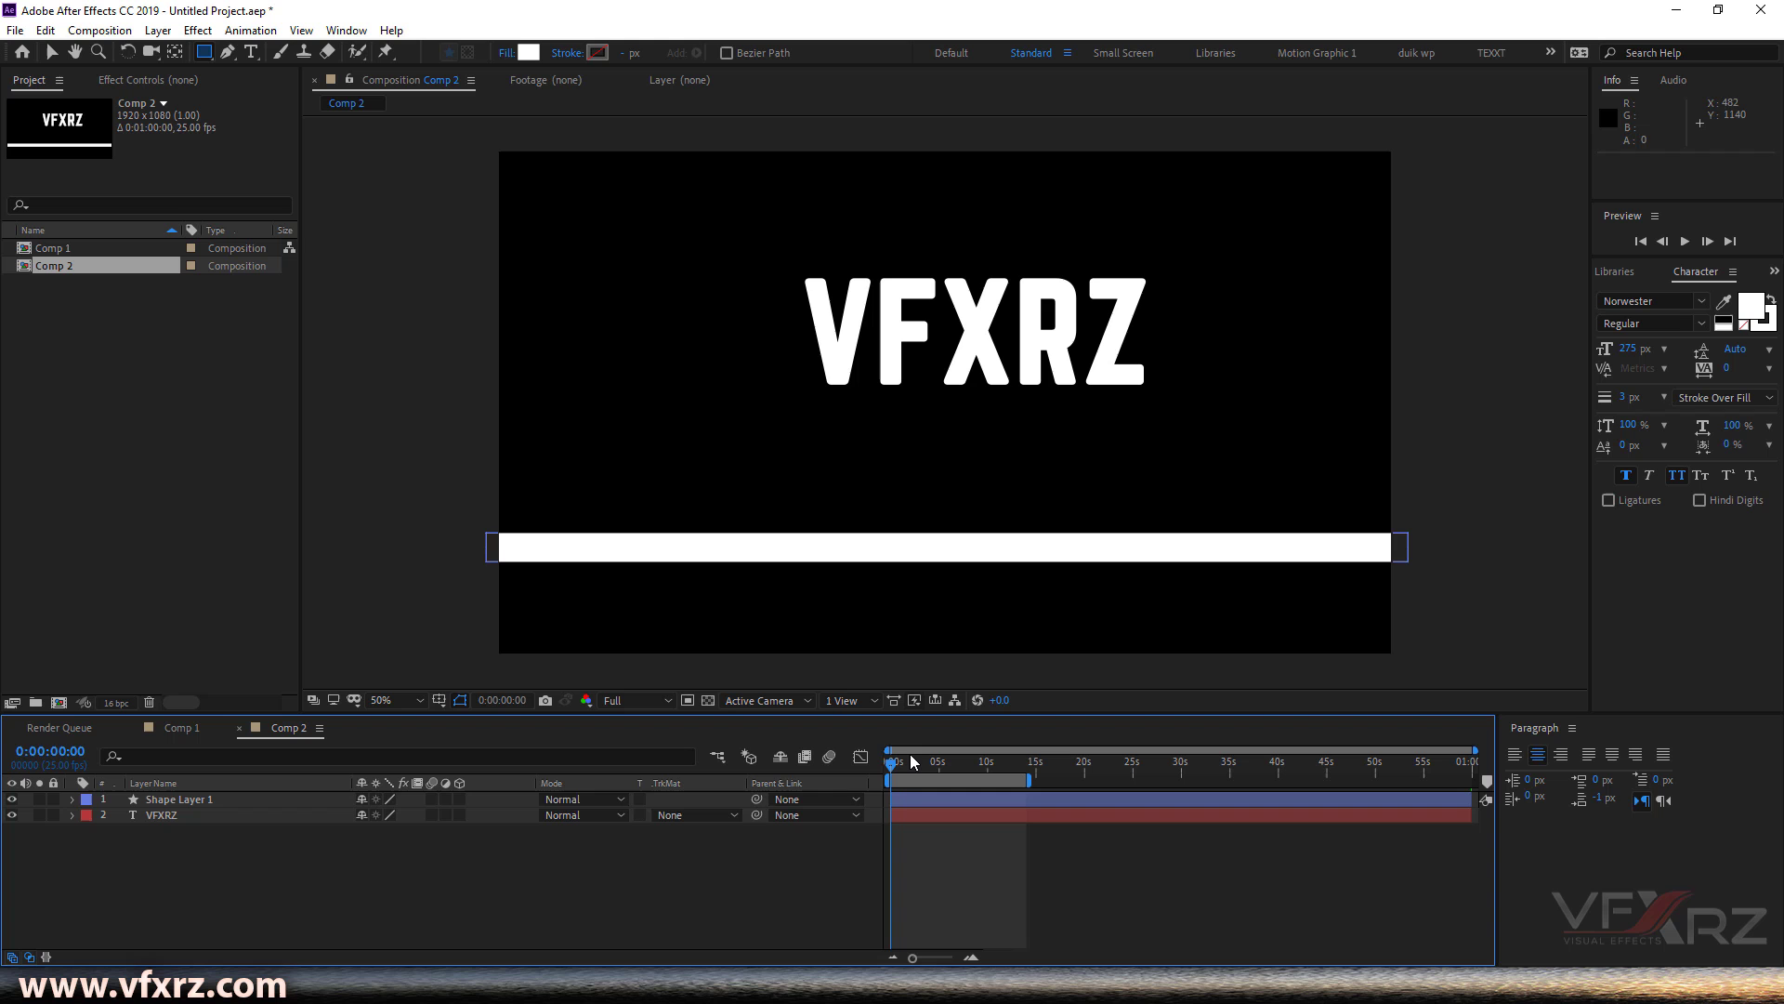
{"action": "left_click", "coordinate": [1688, 243]}
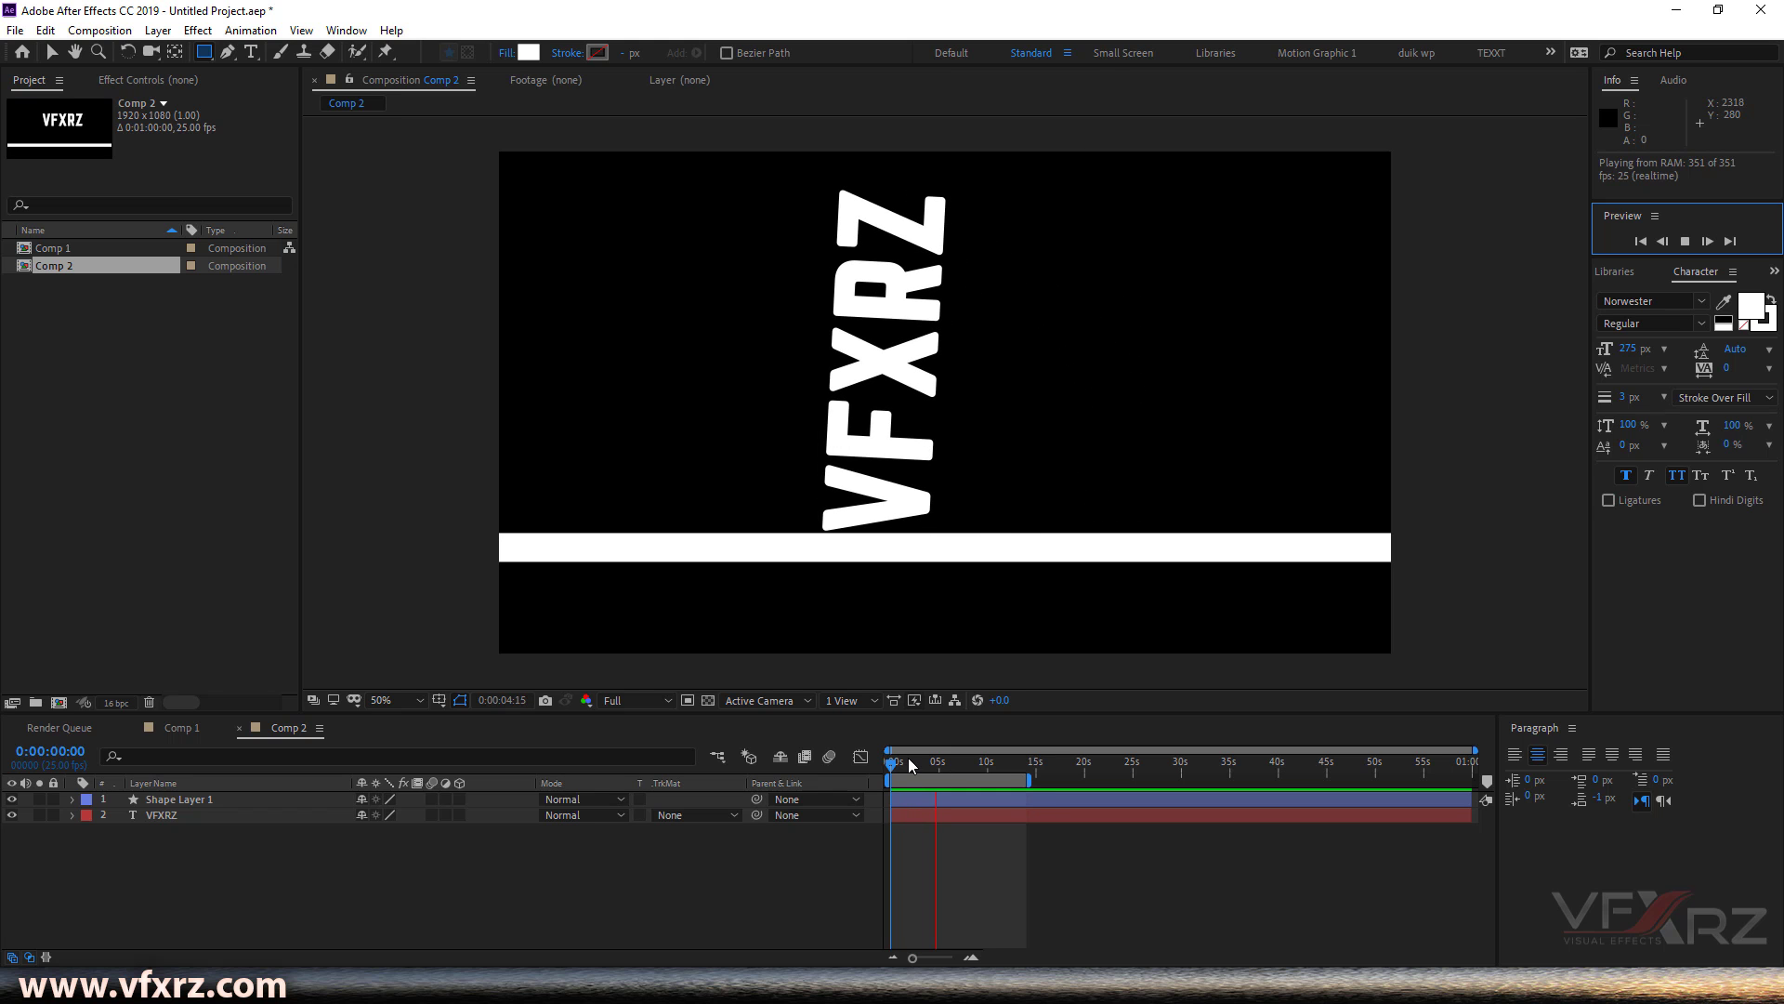
{"action": "left_click_drag", "start_coordinate": [913, 761], "coordinate": [906, 773]}
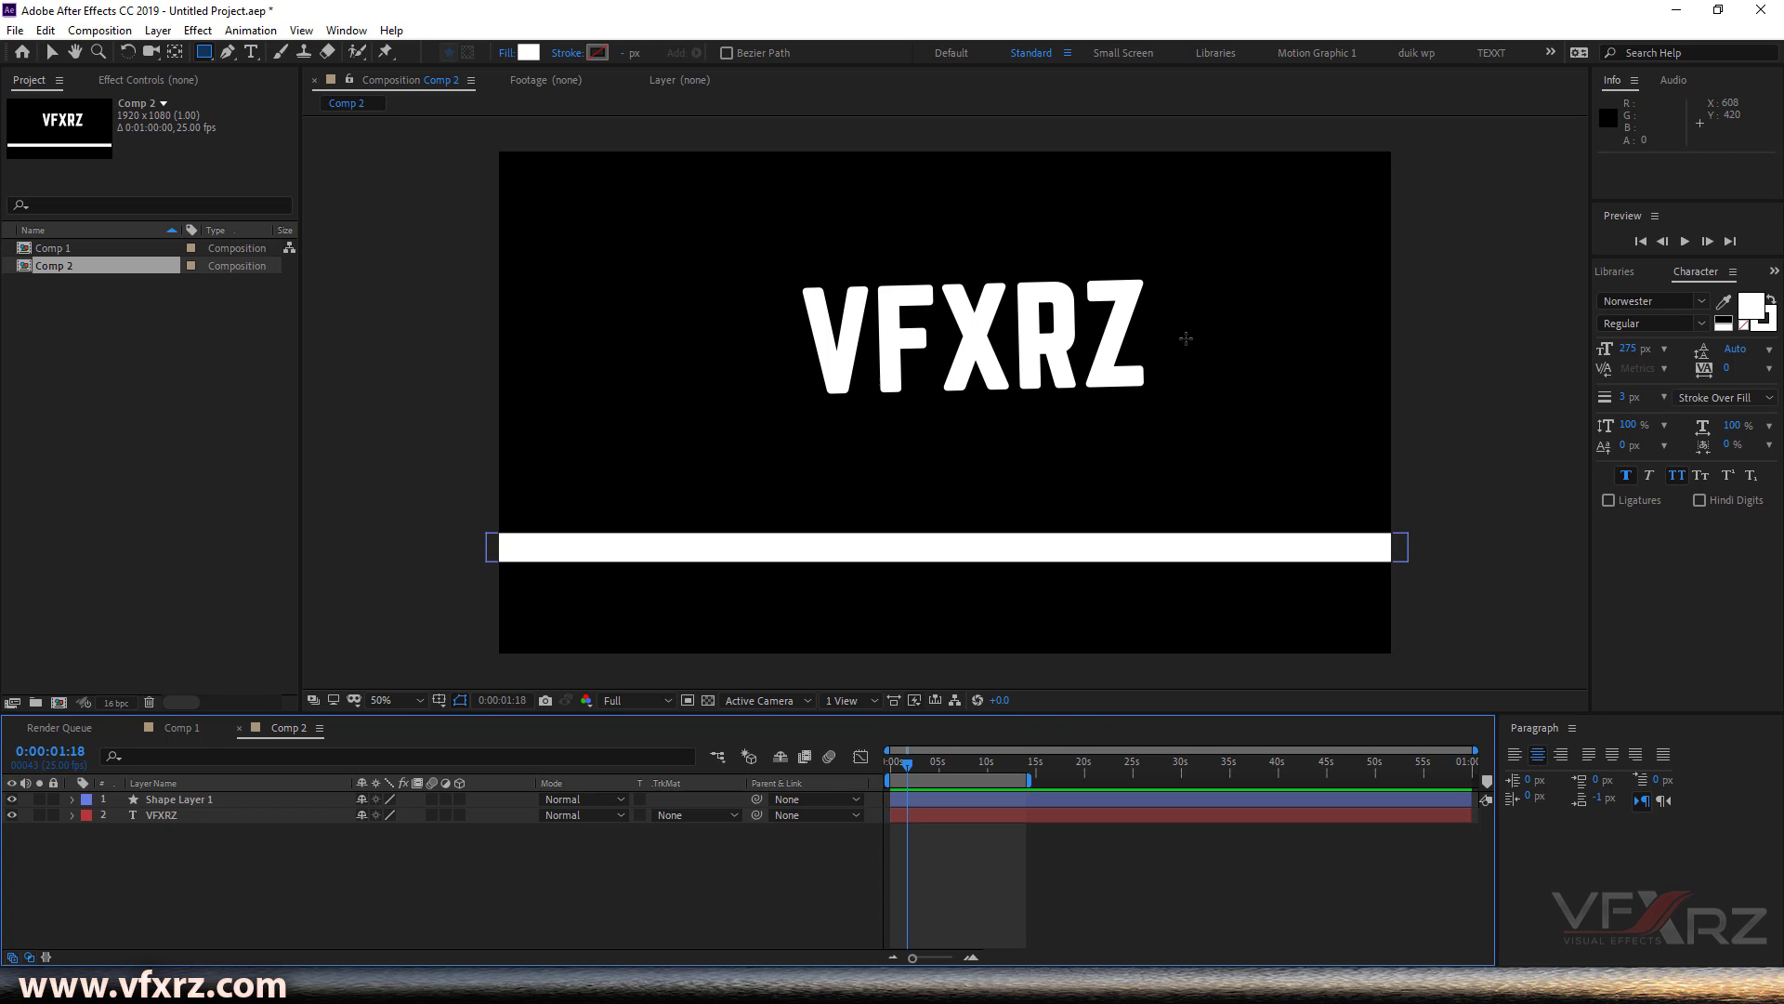
In Comp 1, create shapes from the VFXRZ text and delete the original text layer.
{"action": "left_click", "coordinate": [187, 736]}
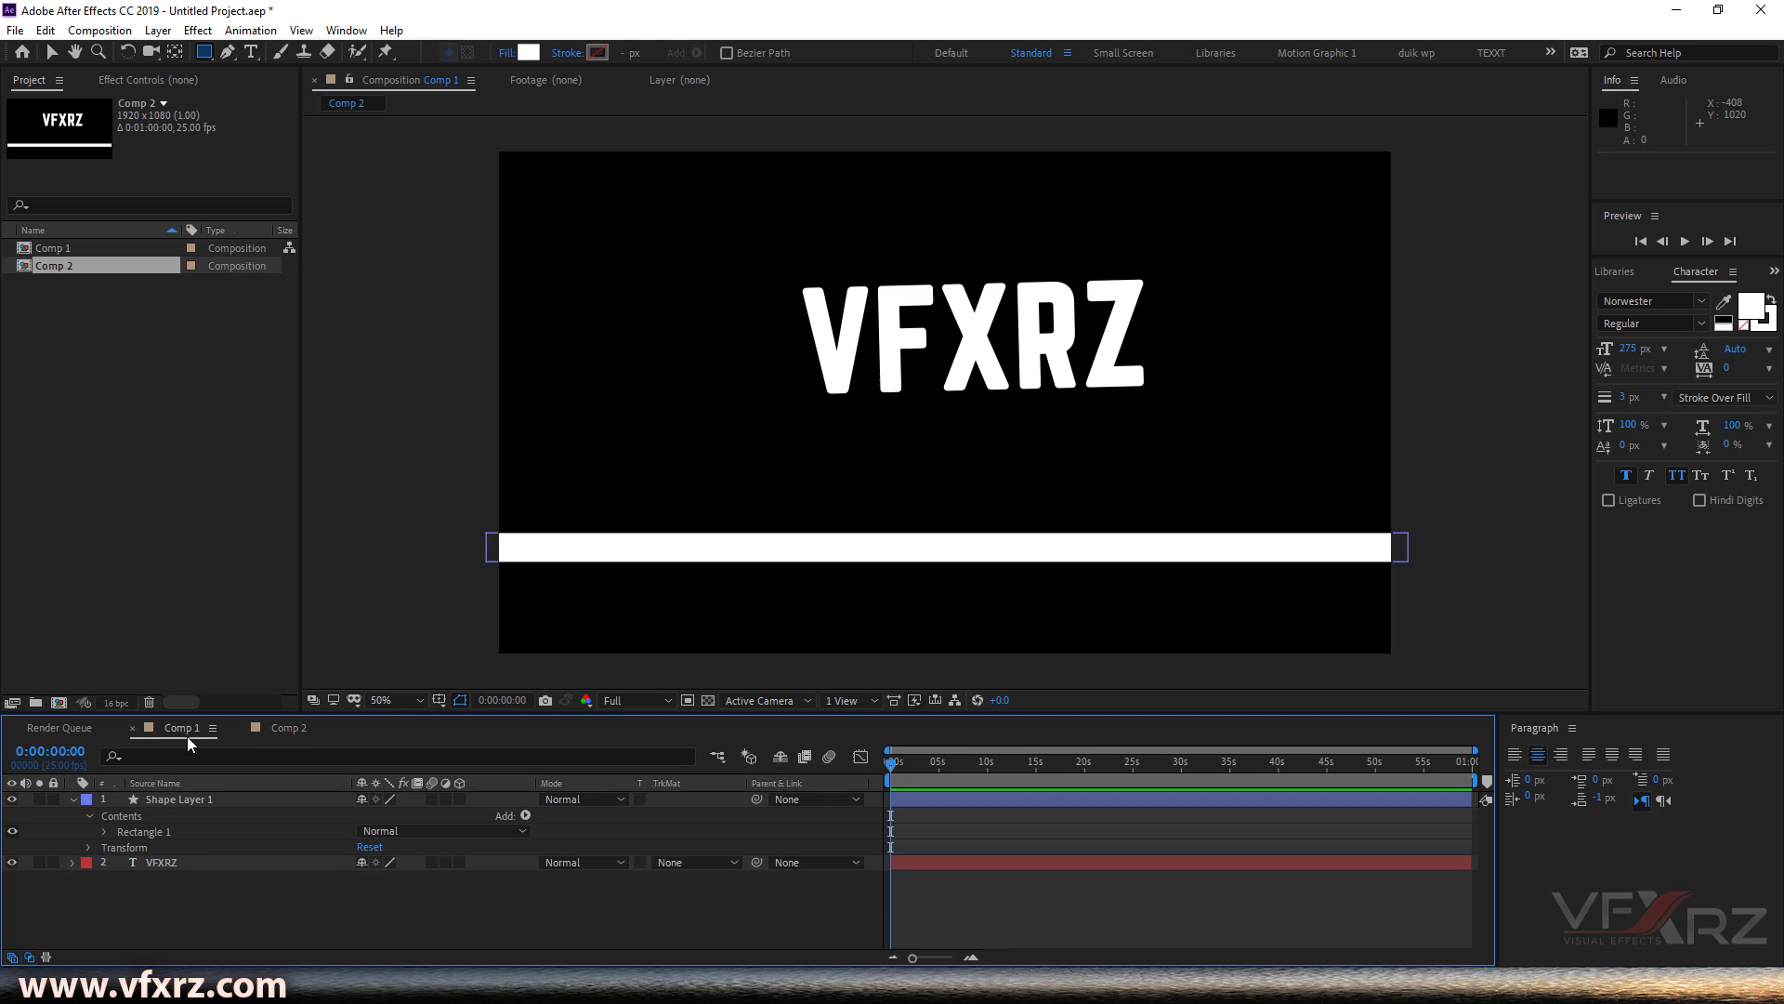
{"action": "left_click", "coordinate": [165, 861]}
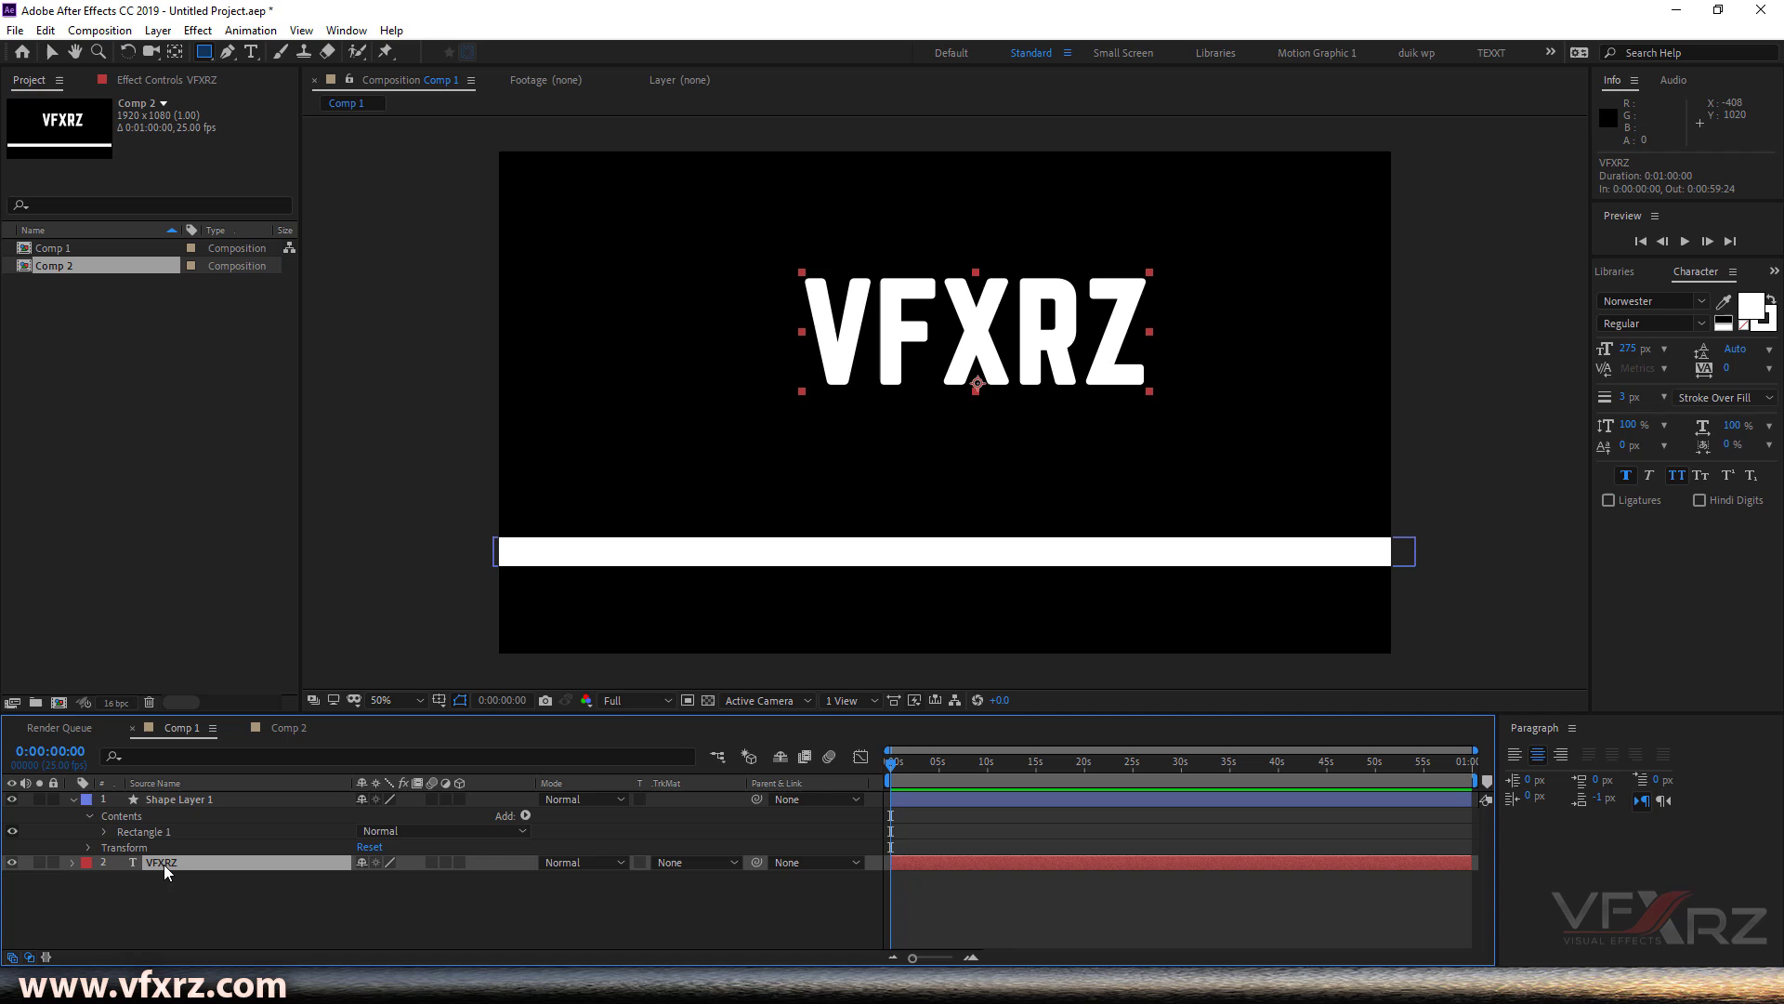
{"action": "right_click", "coordinate": [169, 862]}
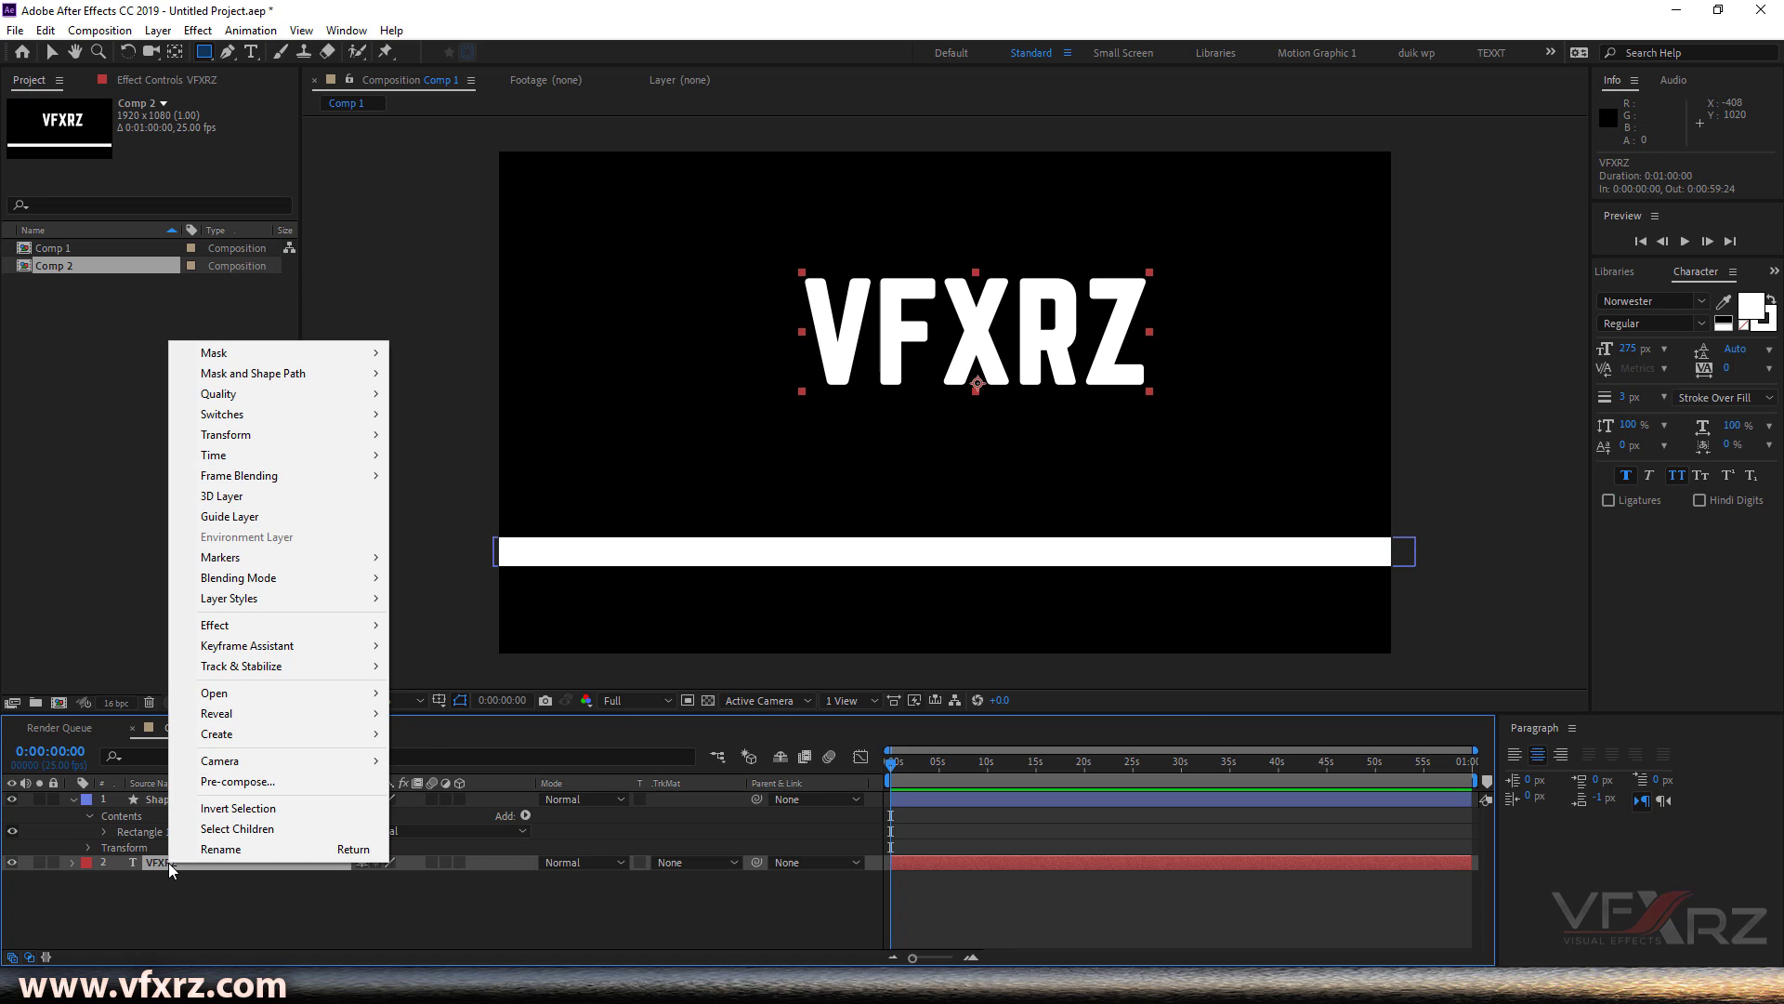
{"action": "mouse_move", "coordinate": [270, 734]}
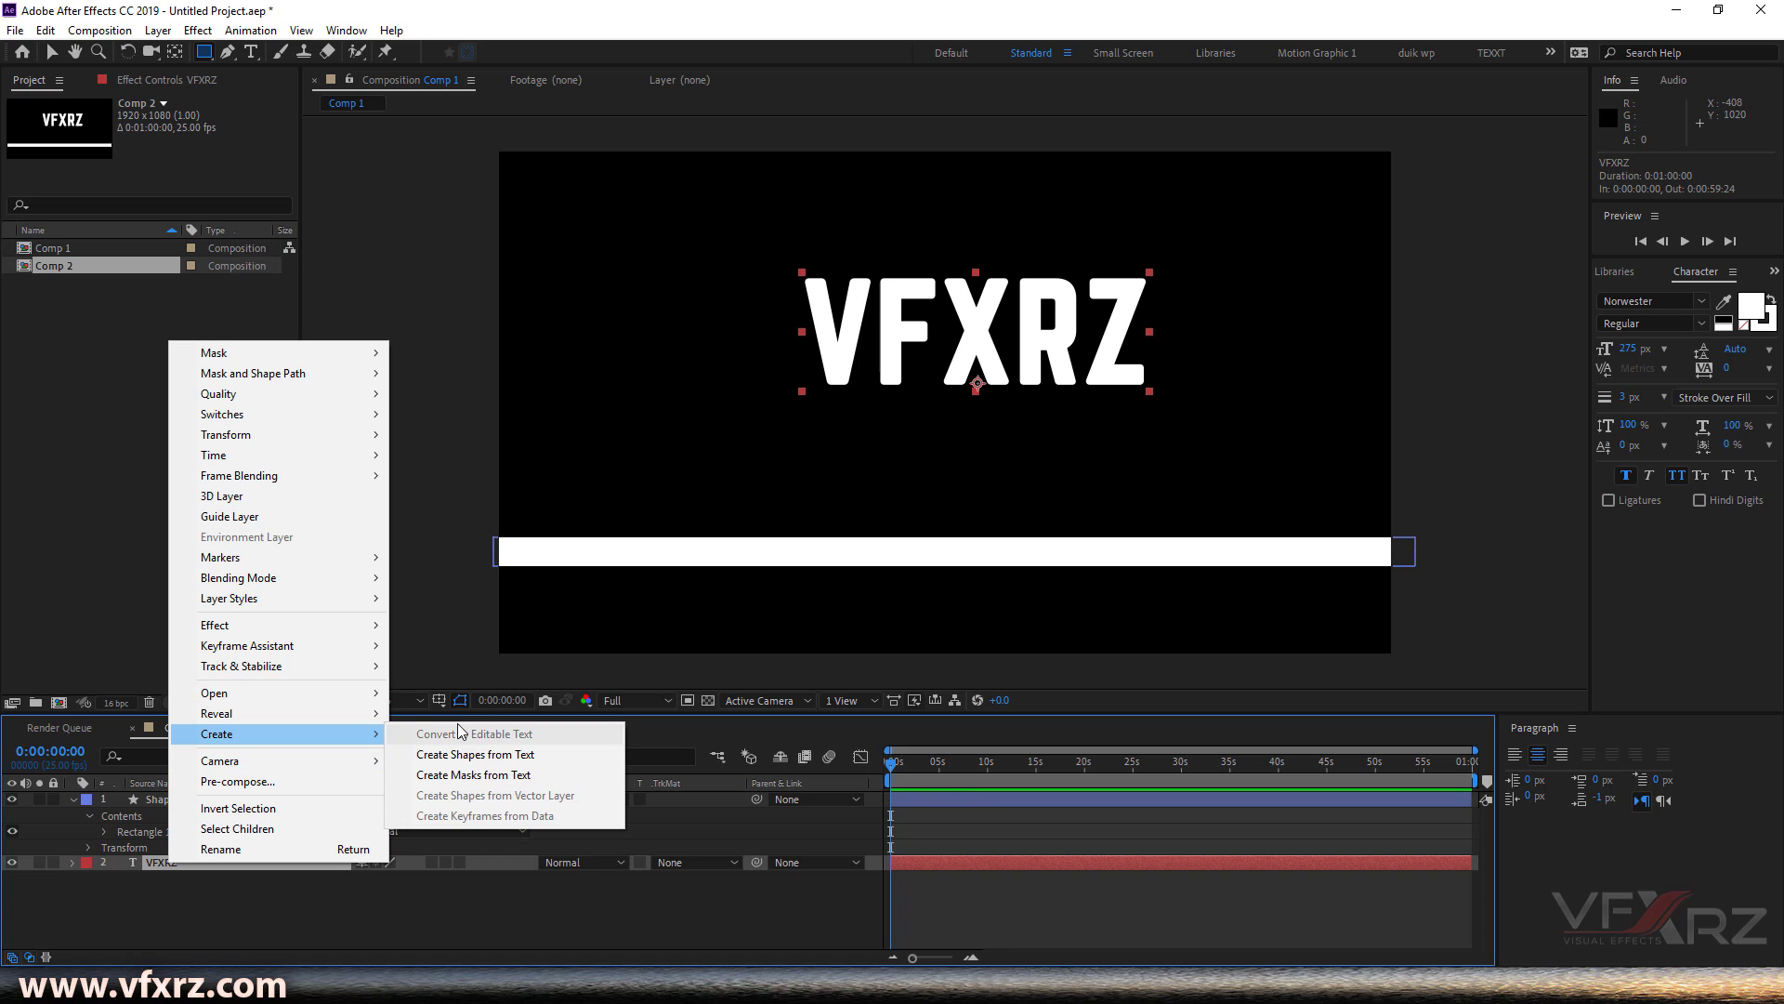
{"action": "left_click", "coordinate": [519, 755]}
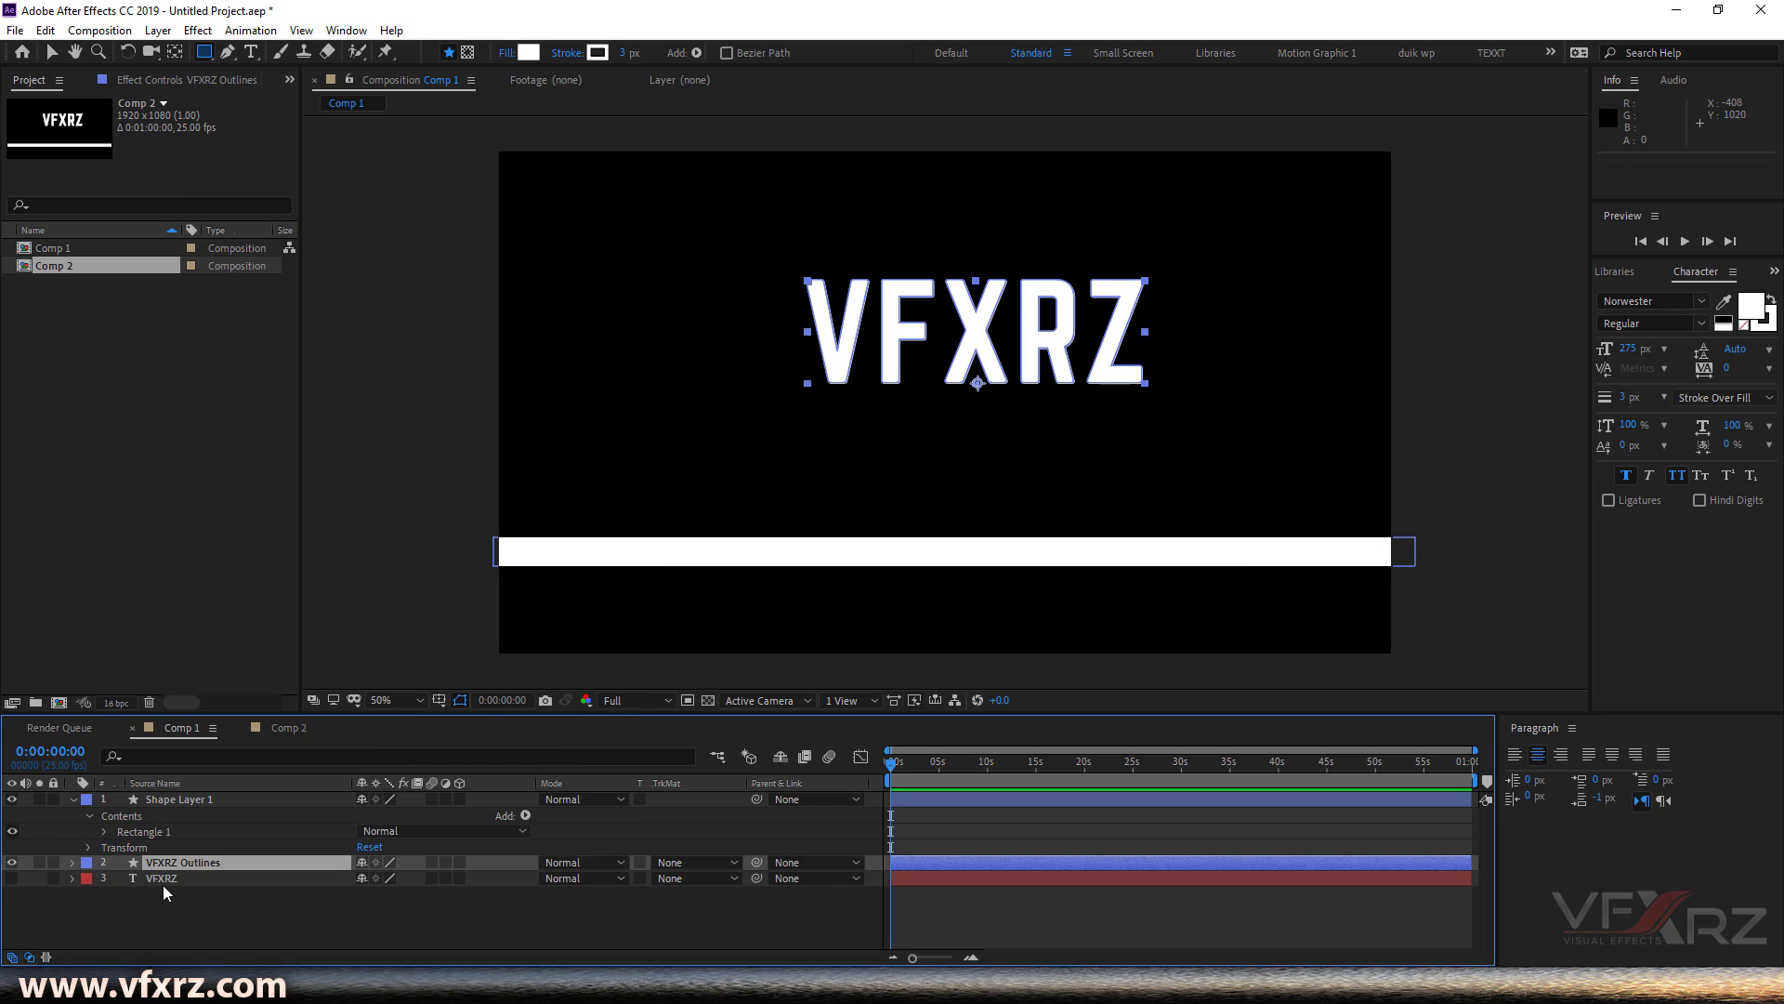
{"action": "left_click", "coordinate": [164, 880]}
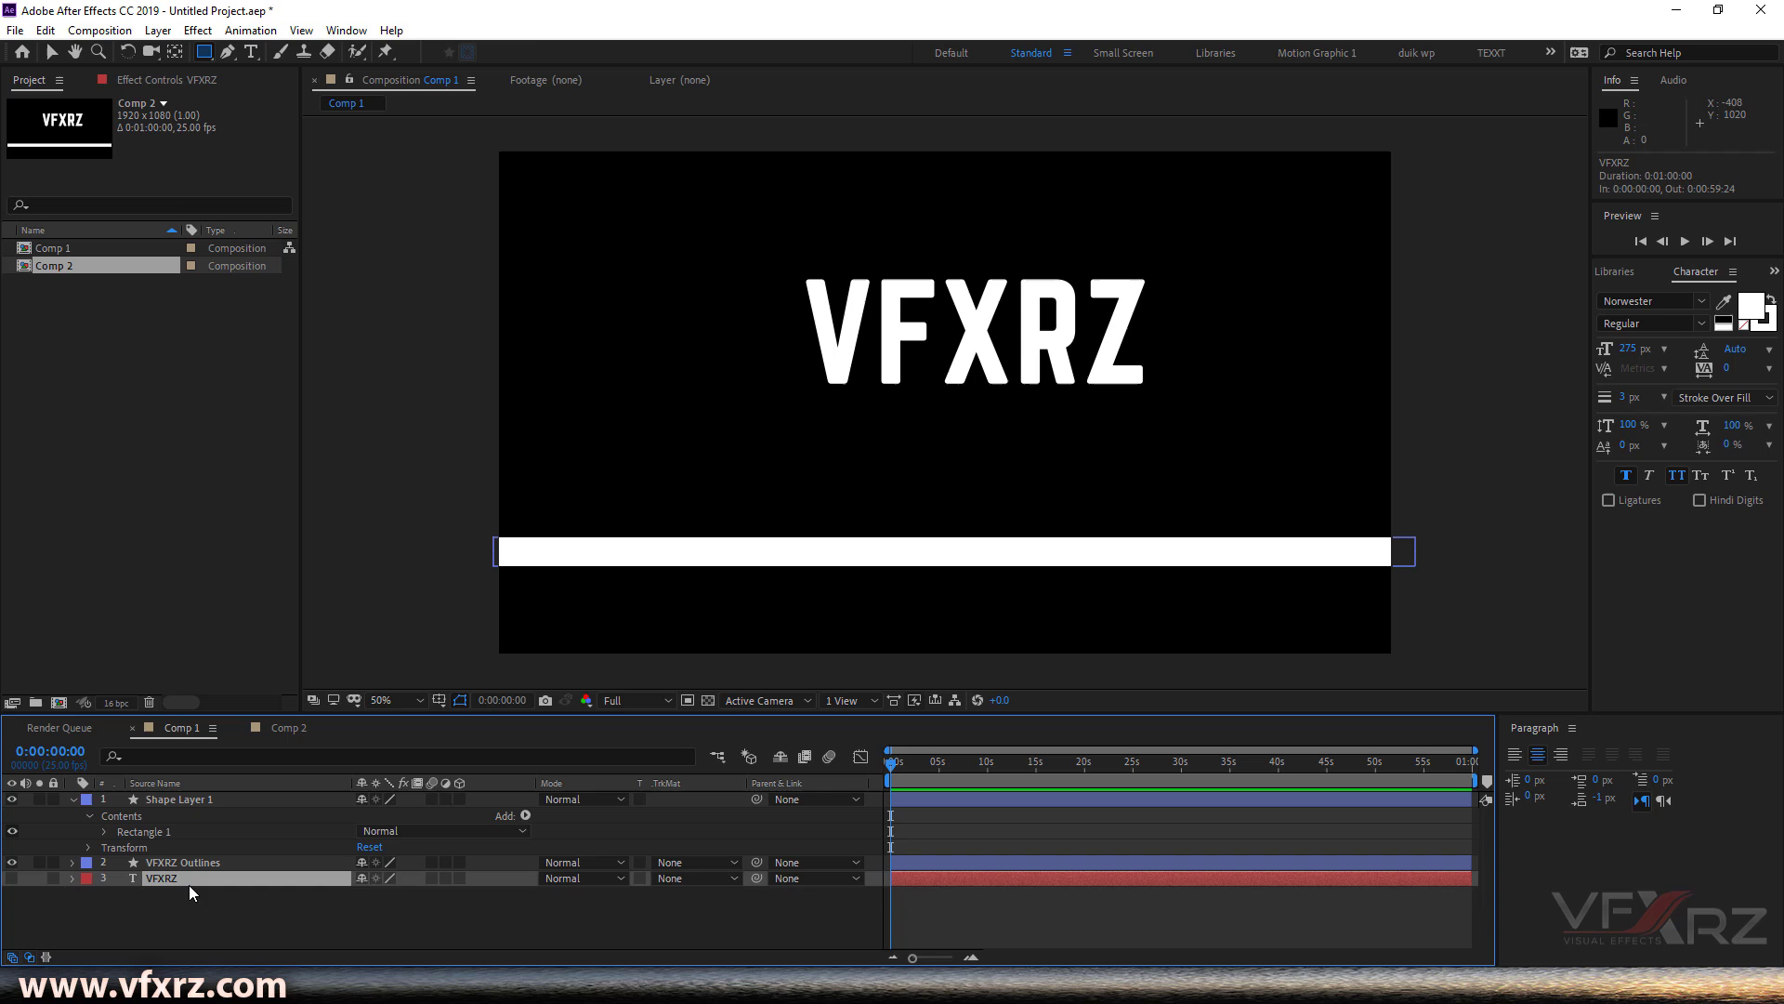
{"action": "key", "text": "Delete"}
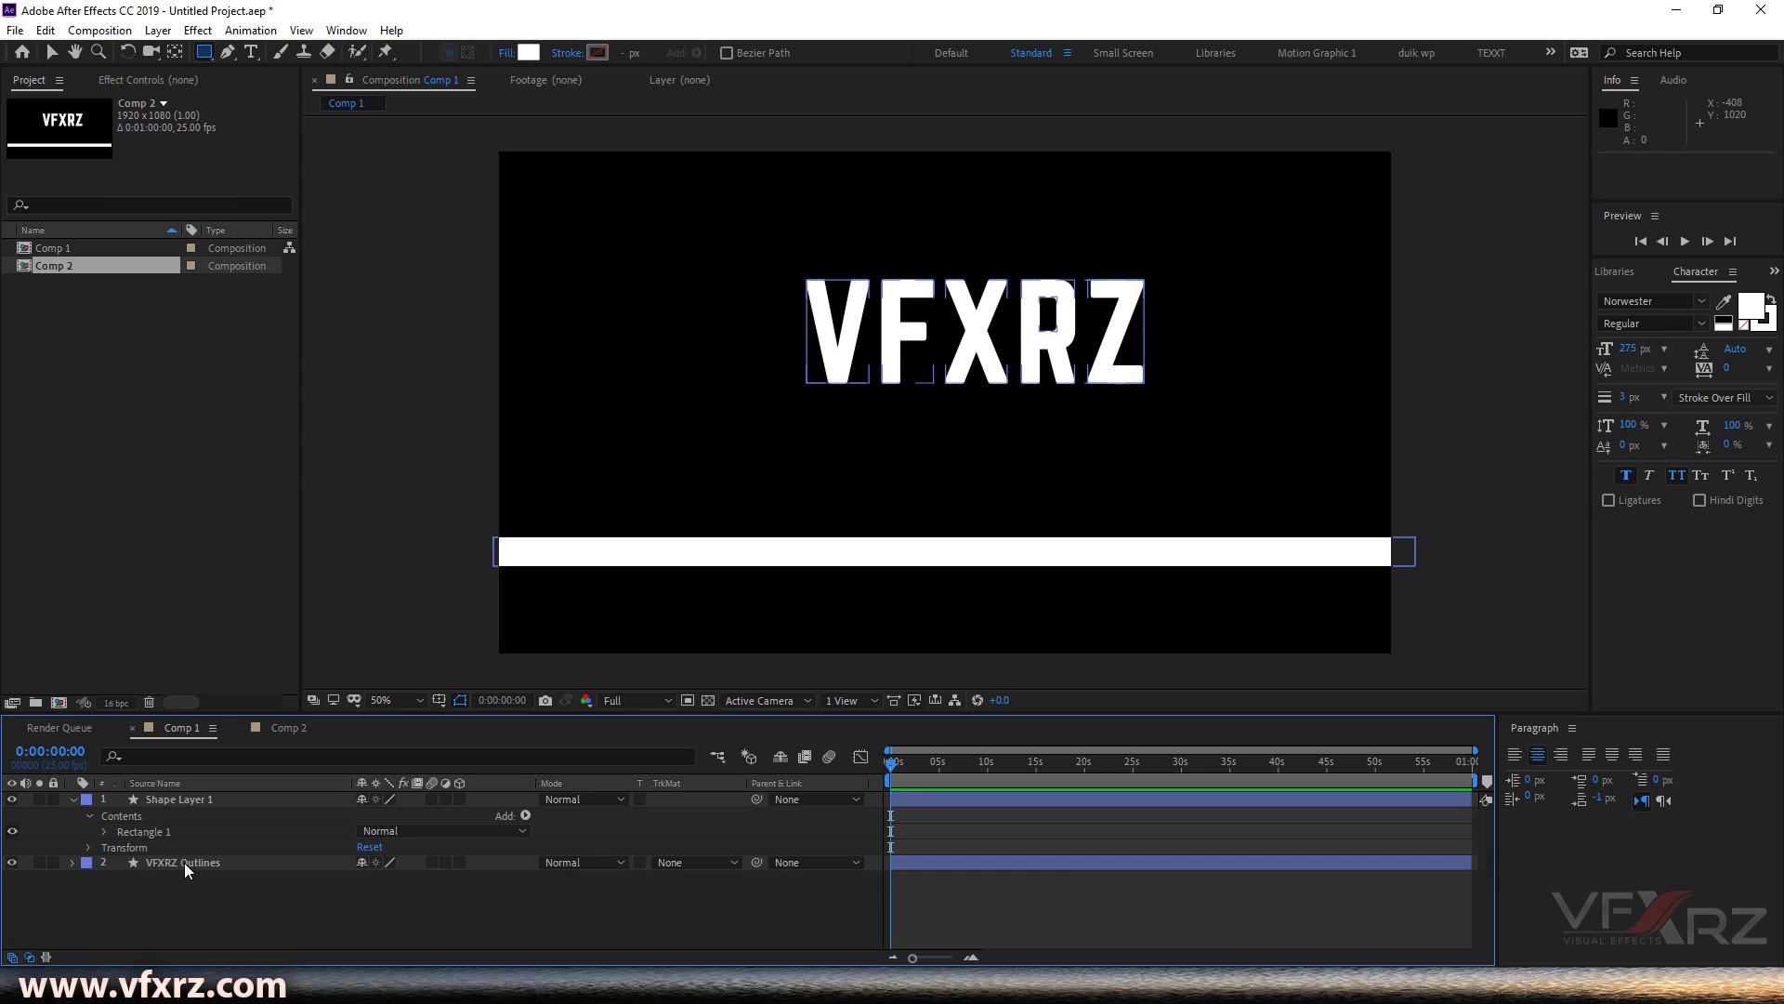
{"action": "left_click", "coordinate": [184, 862]}
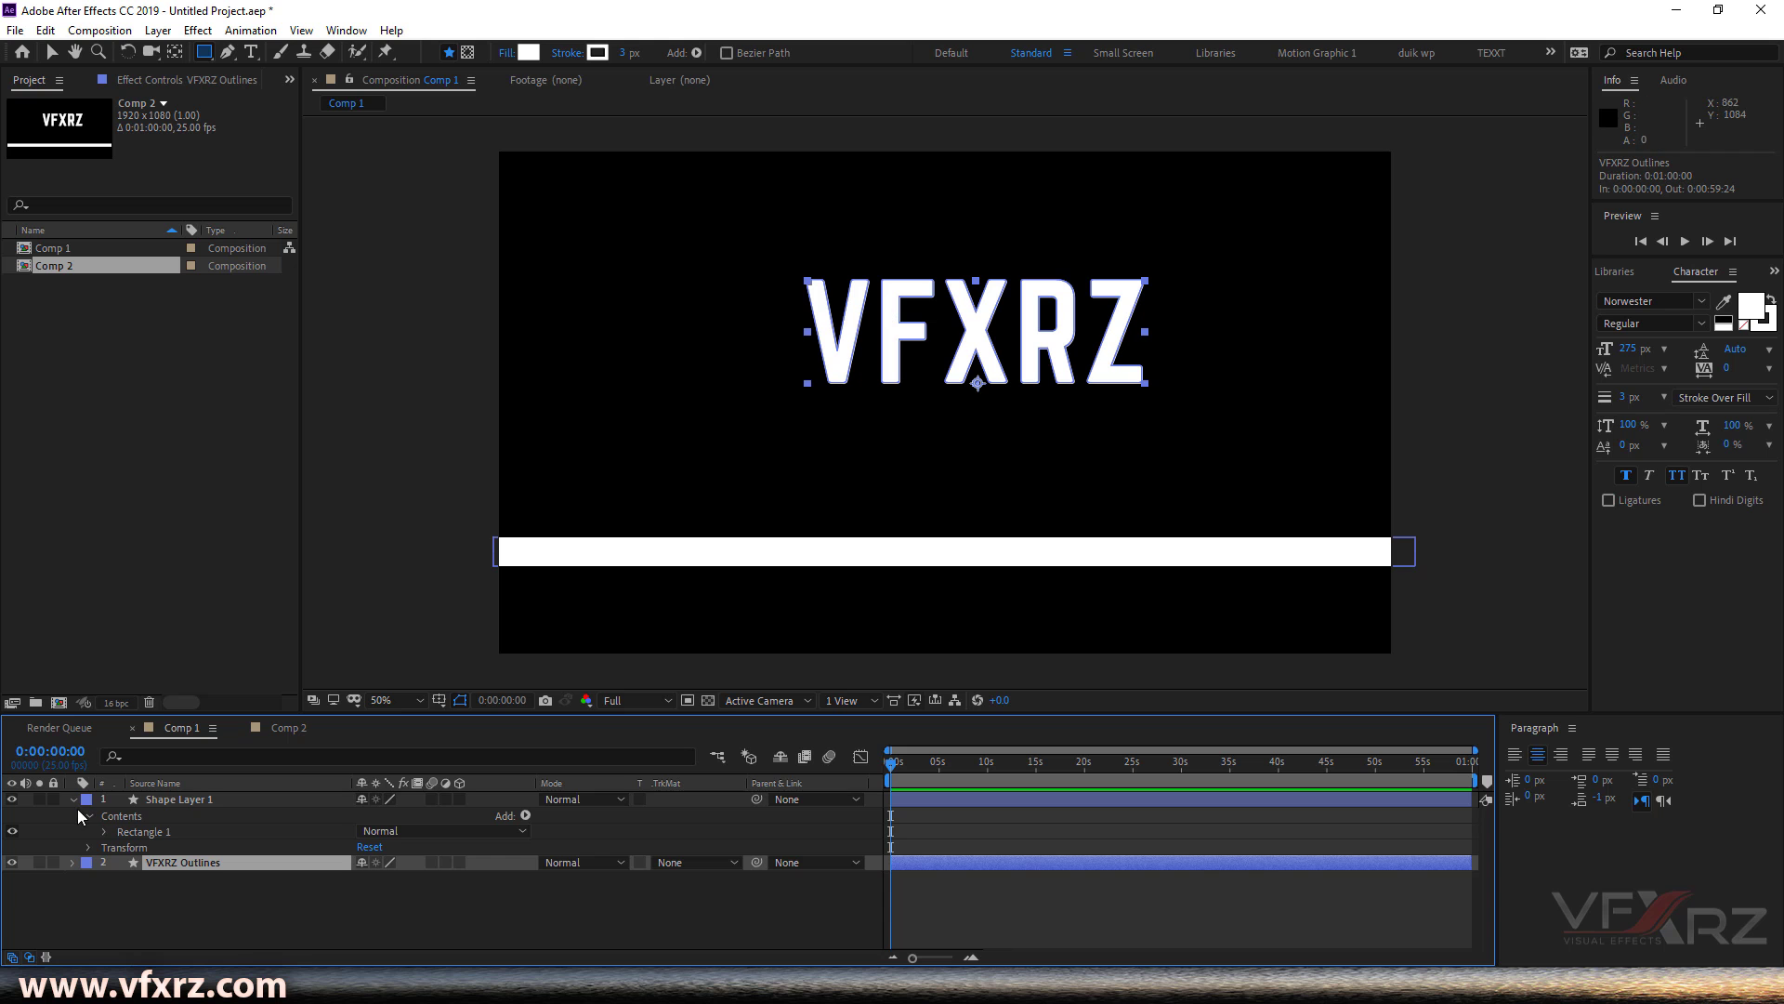
Launch Newton 3 on Comp 1, separating VFXRZ Outlines into letter layers V, F, X, R, Z.
{"action": "left_click", "coordinate": [102, 33]}
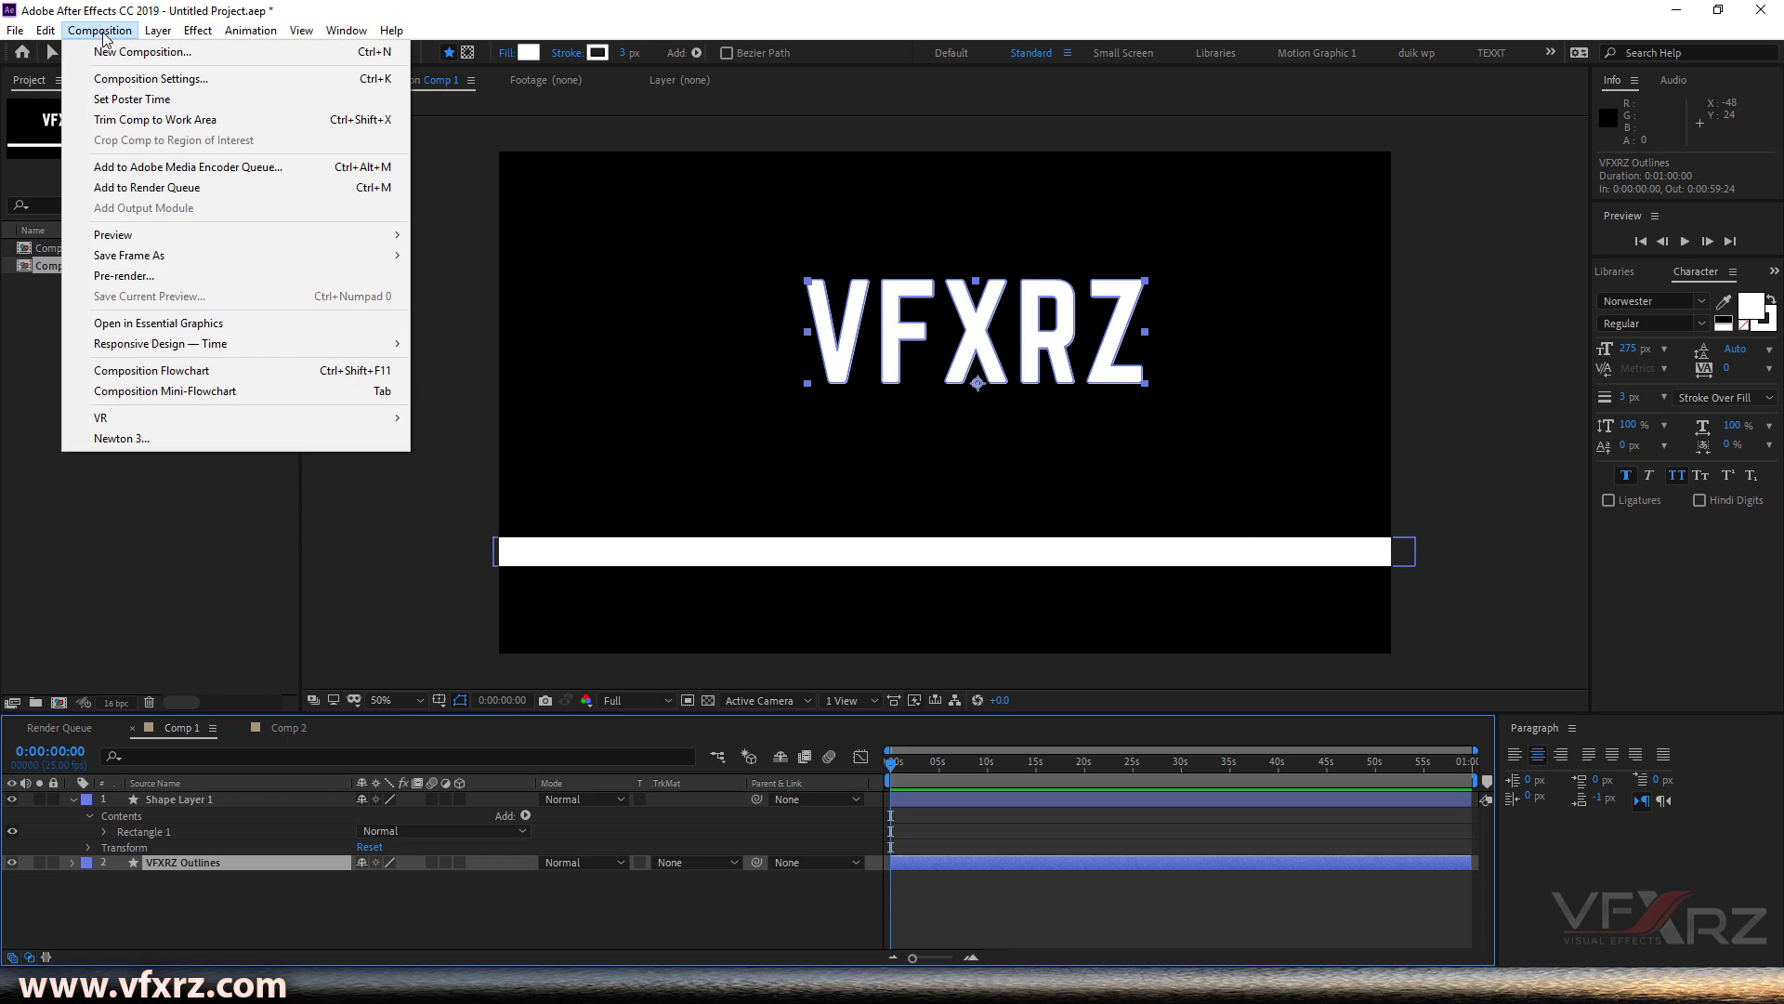
{"action": "left_click", "coordinate": [115, 446]}
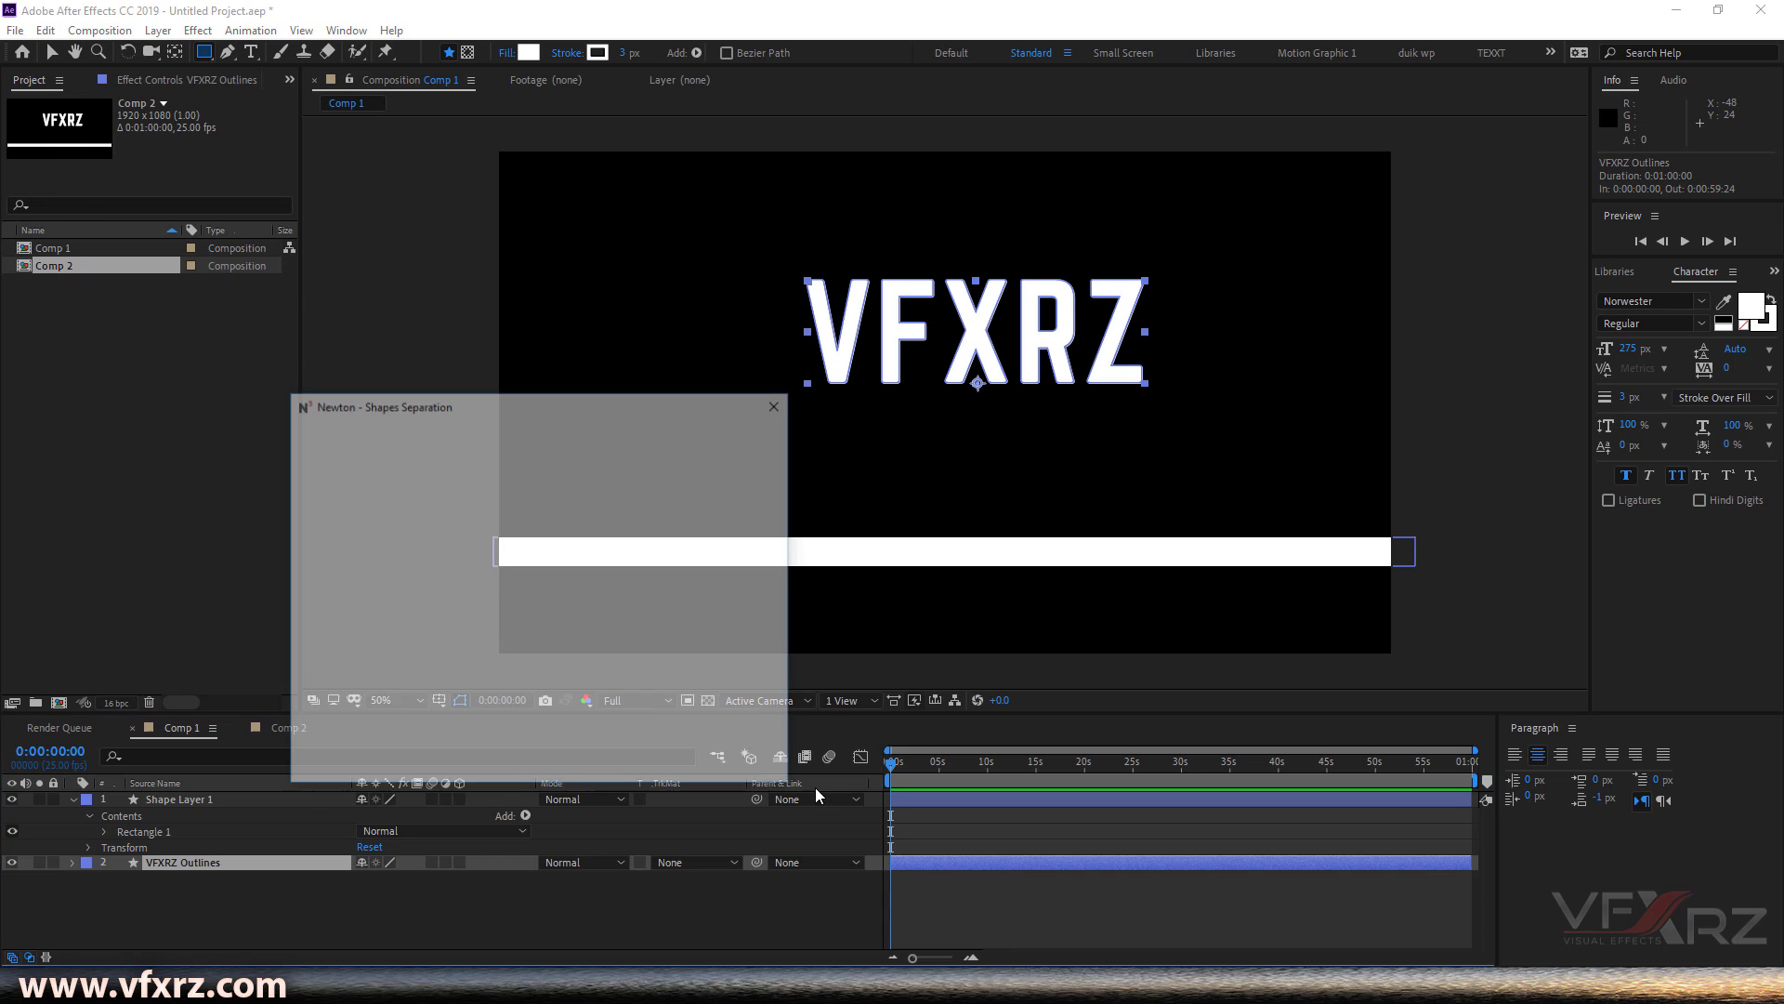
{"action": "left_click_drag", "start_coordinate": [472, 406], "coordinate": [703, 230]}
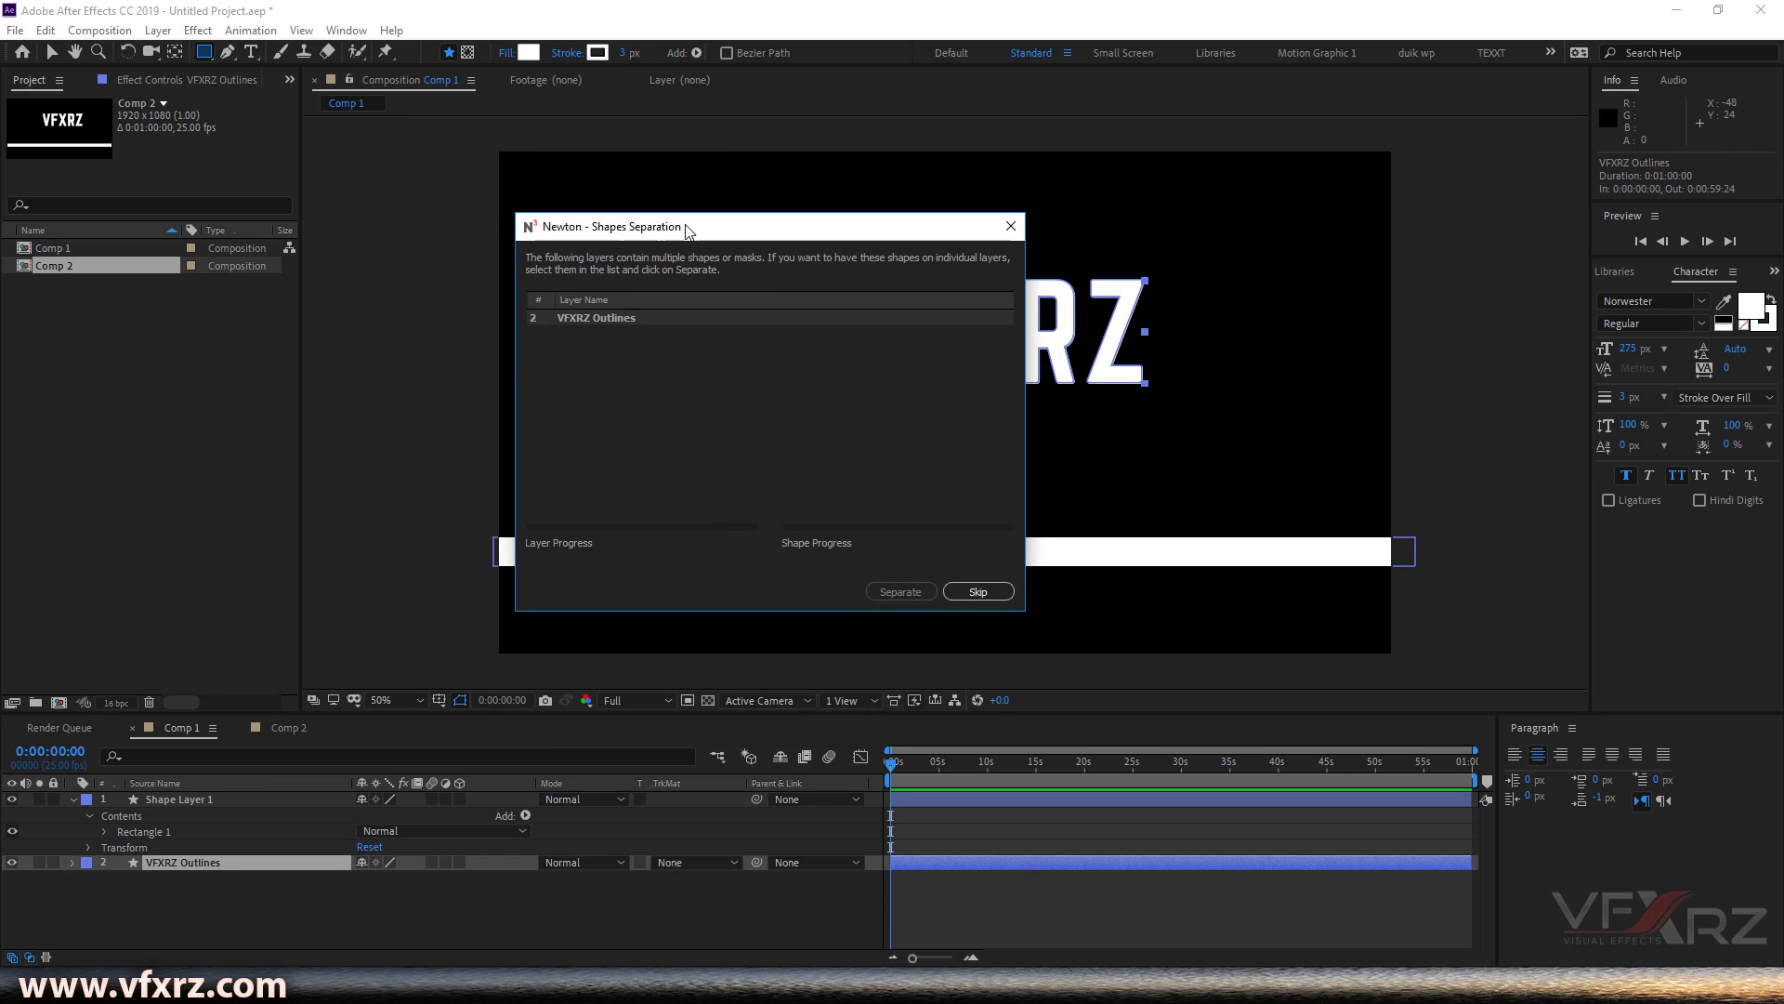
{"action": "left_click", "coordinate": [612, 320]}
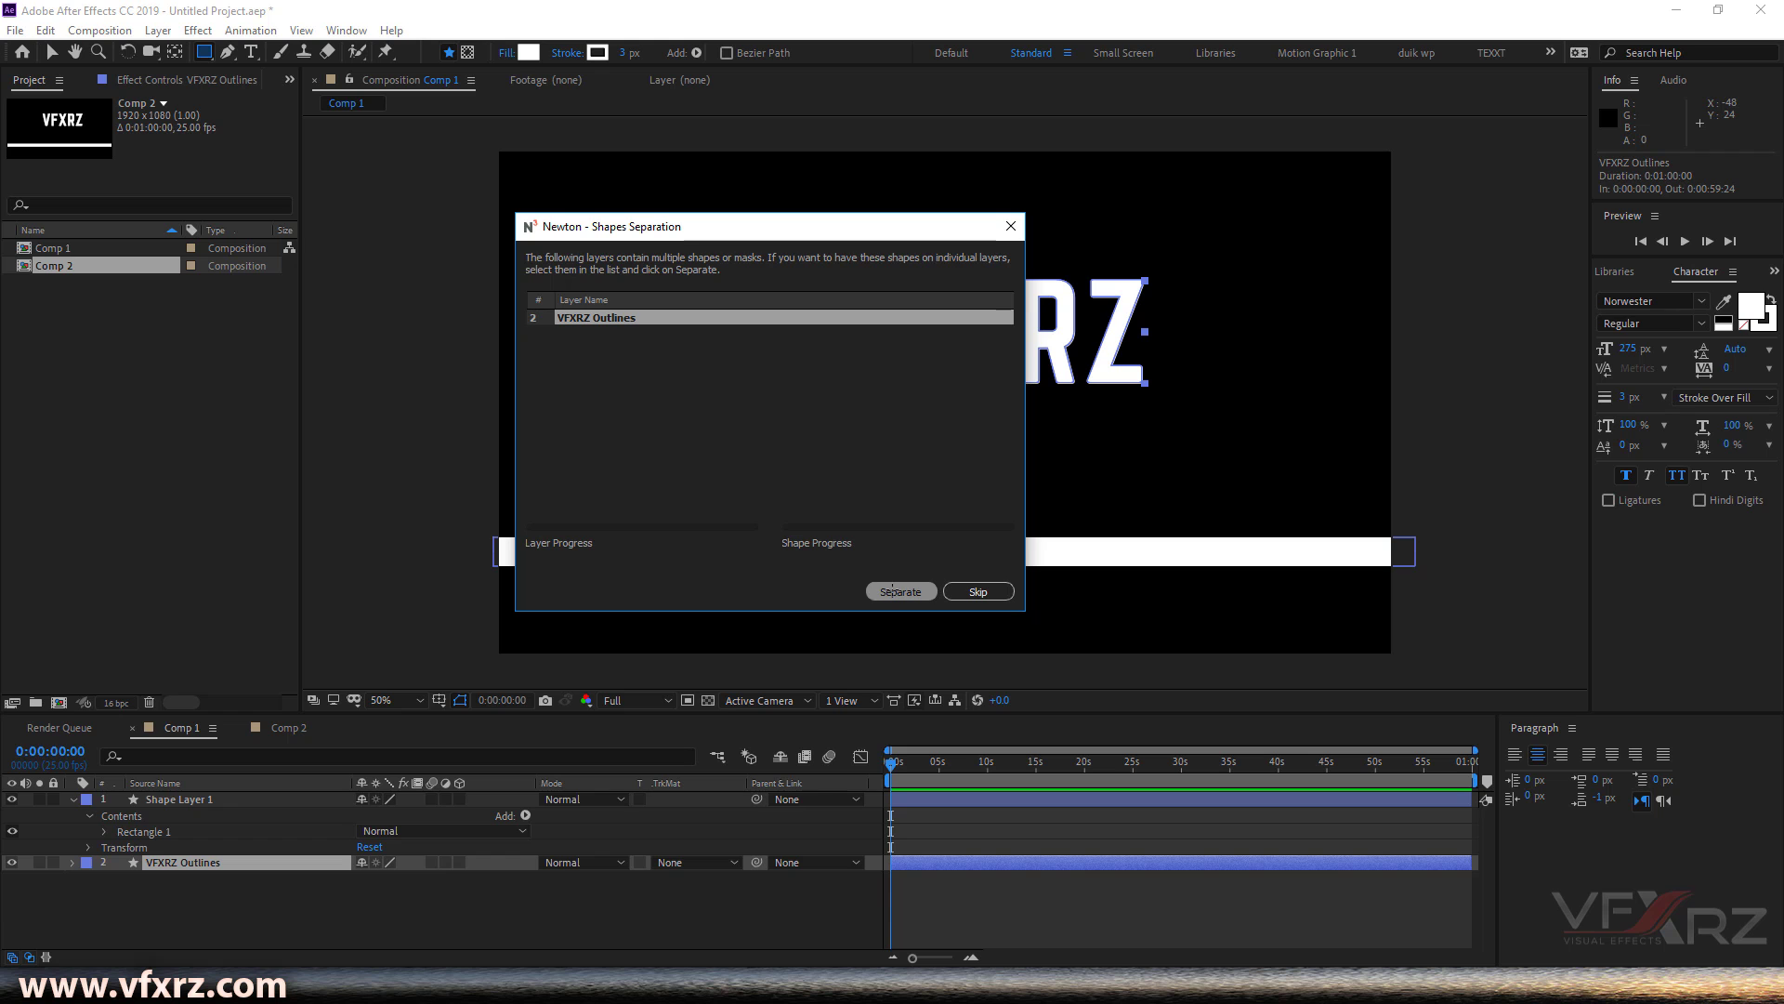
{"action": "left_click", "coordinate": [892, 590]}
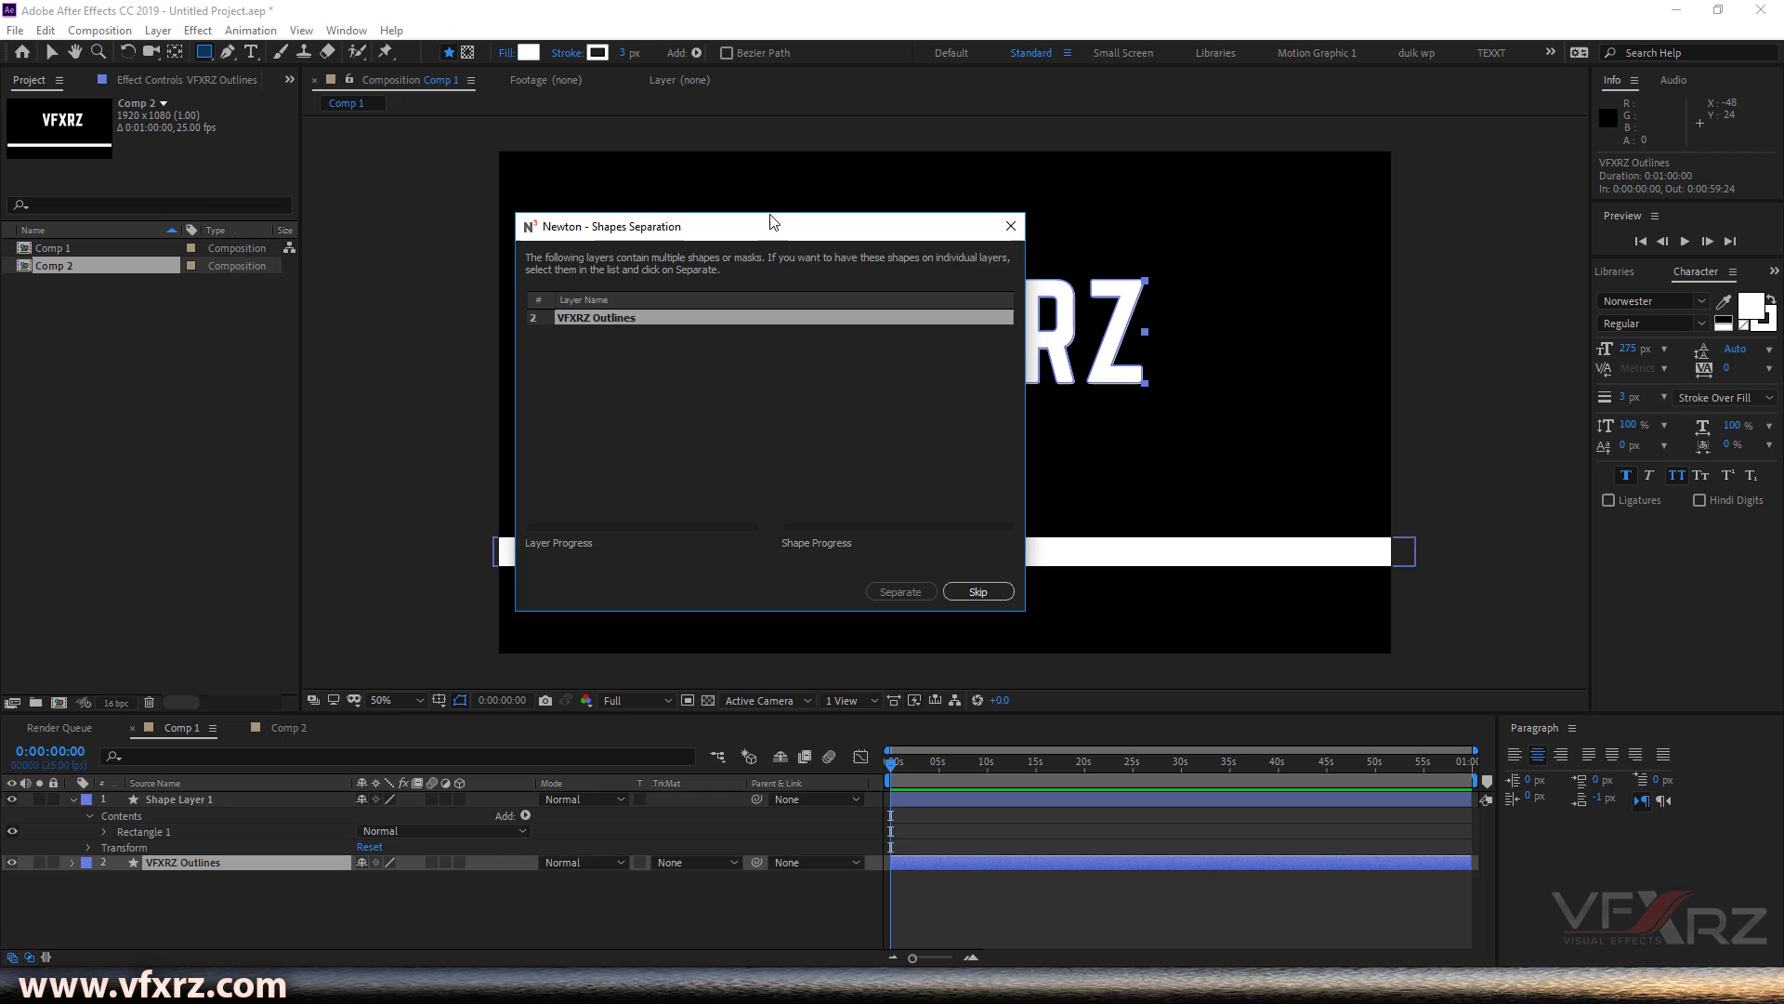
{"action": "left_click_drag", "start_coordinate": [769, 226], "coordinate": [314, 217]}
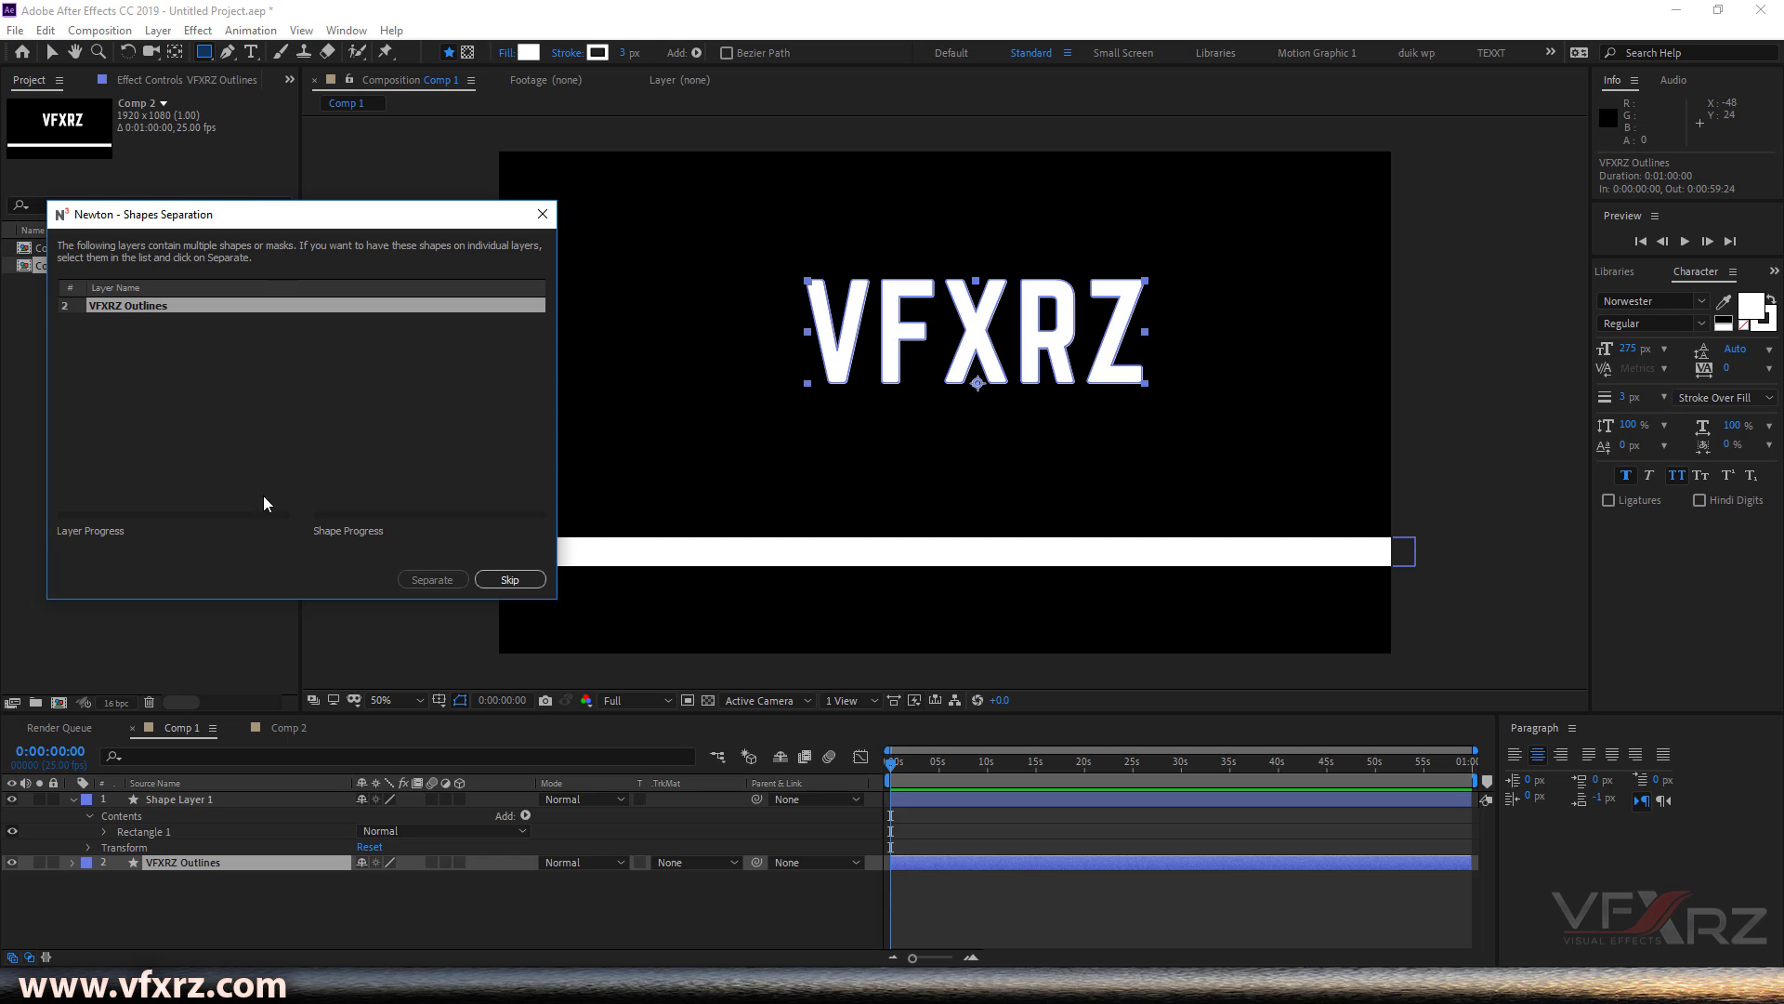
{"action": "left_click", "coordinate": [447, 582]}
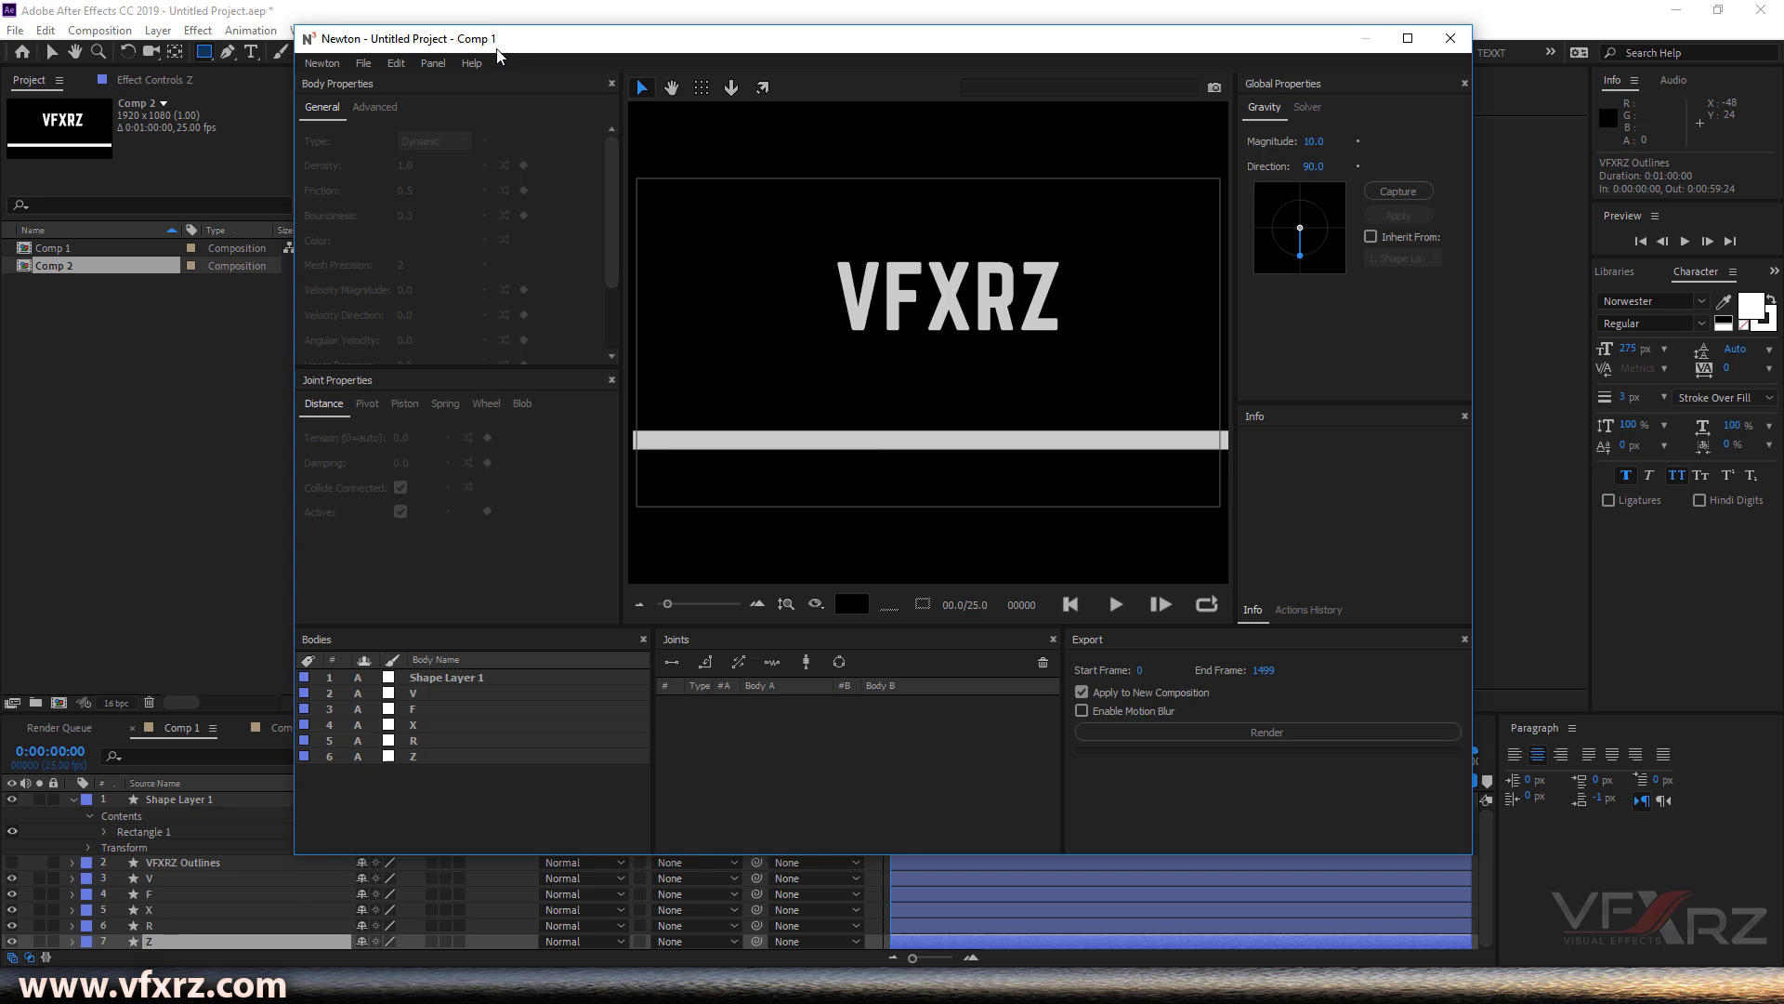
Make the floor bar a Static body and test-play the letters falling onto it, then rewind.
{"action": "left_click", "coordinate": [723, 439]}
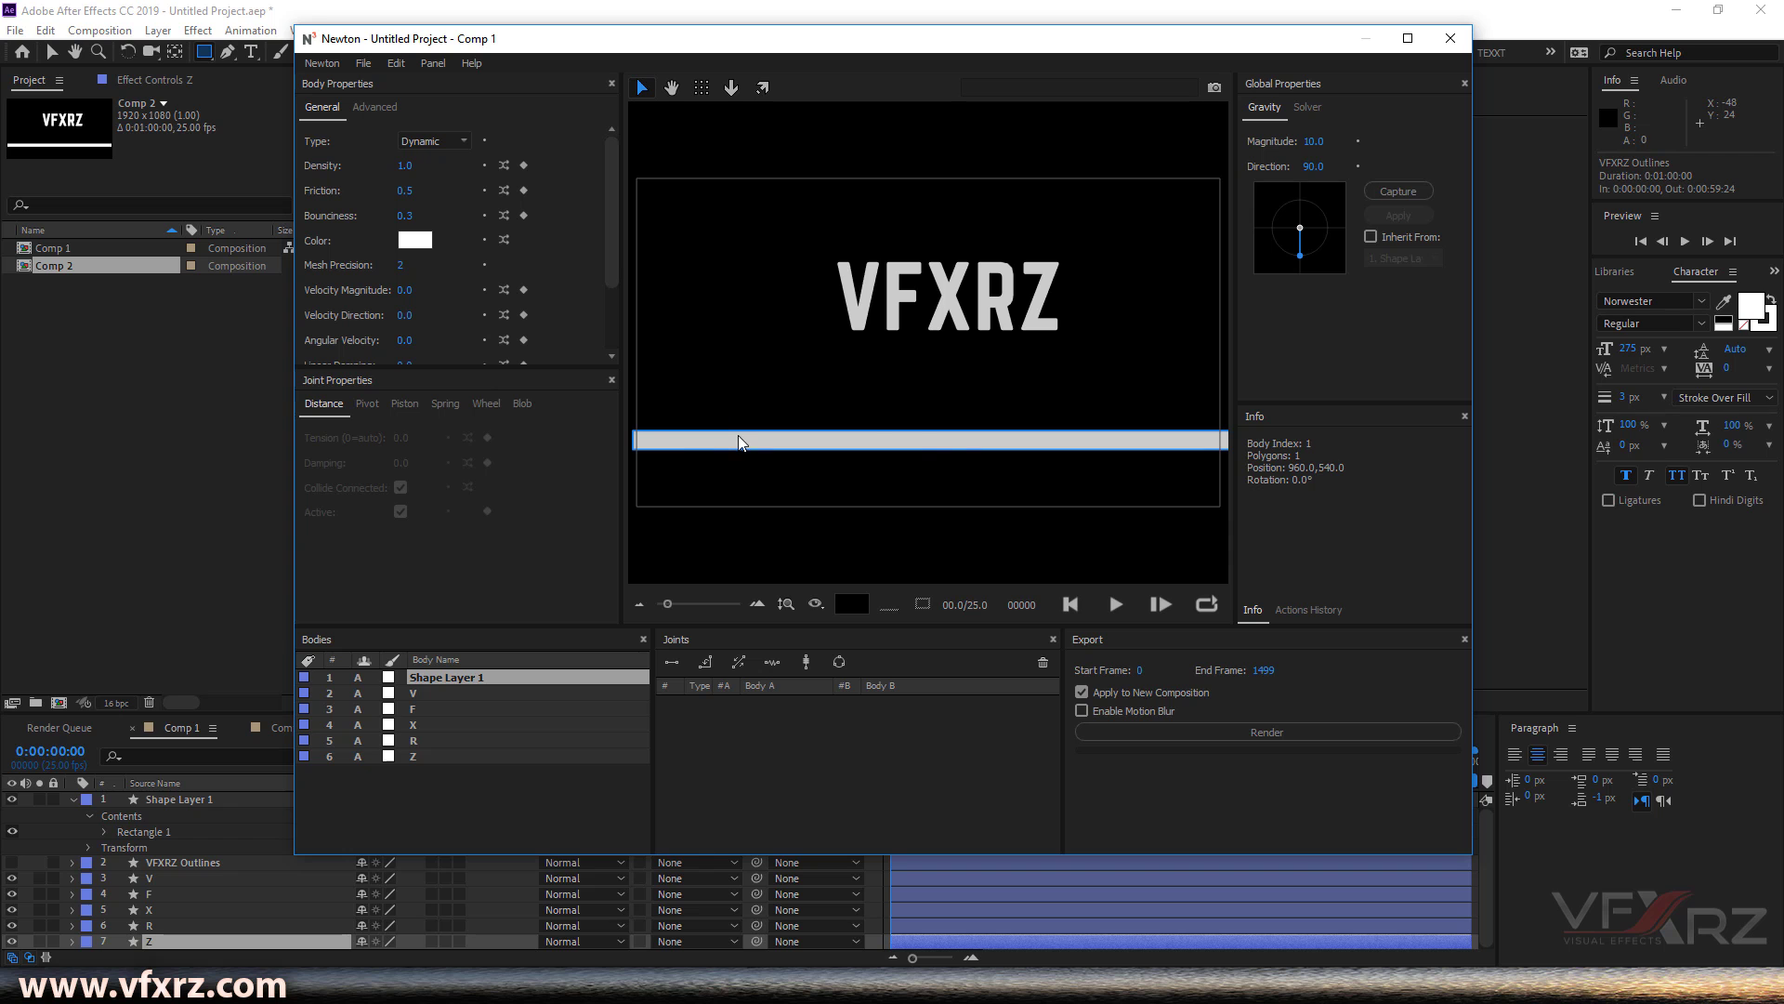
{"action": "left_click", "coordinate": [437, 142]}
{"action": "left_click", "coordinate": [431, 116]}
{"action": "left_click", "coordinate": [1116, 604]}
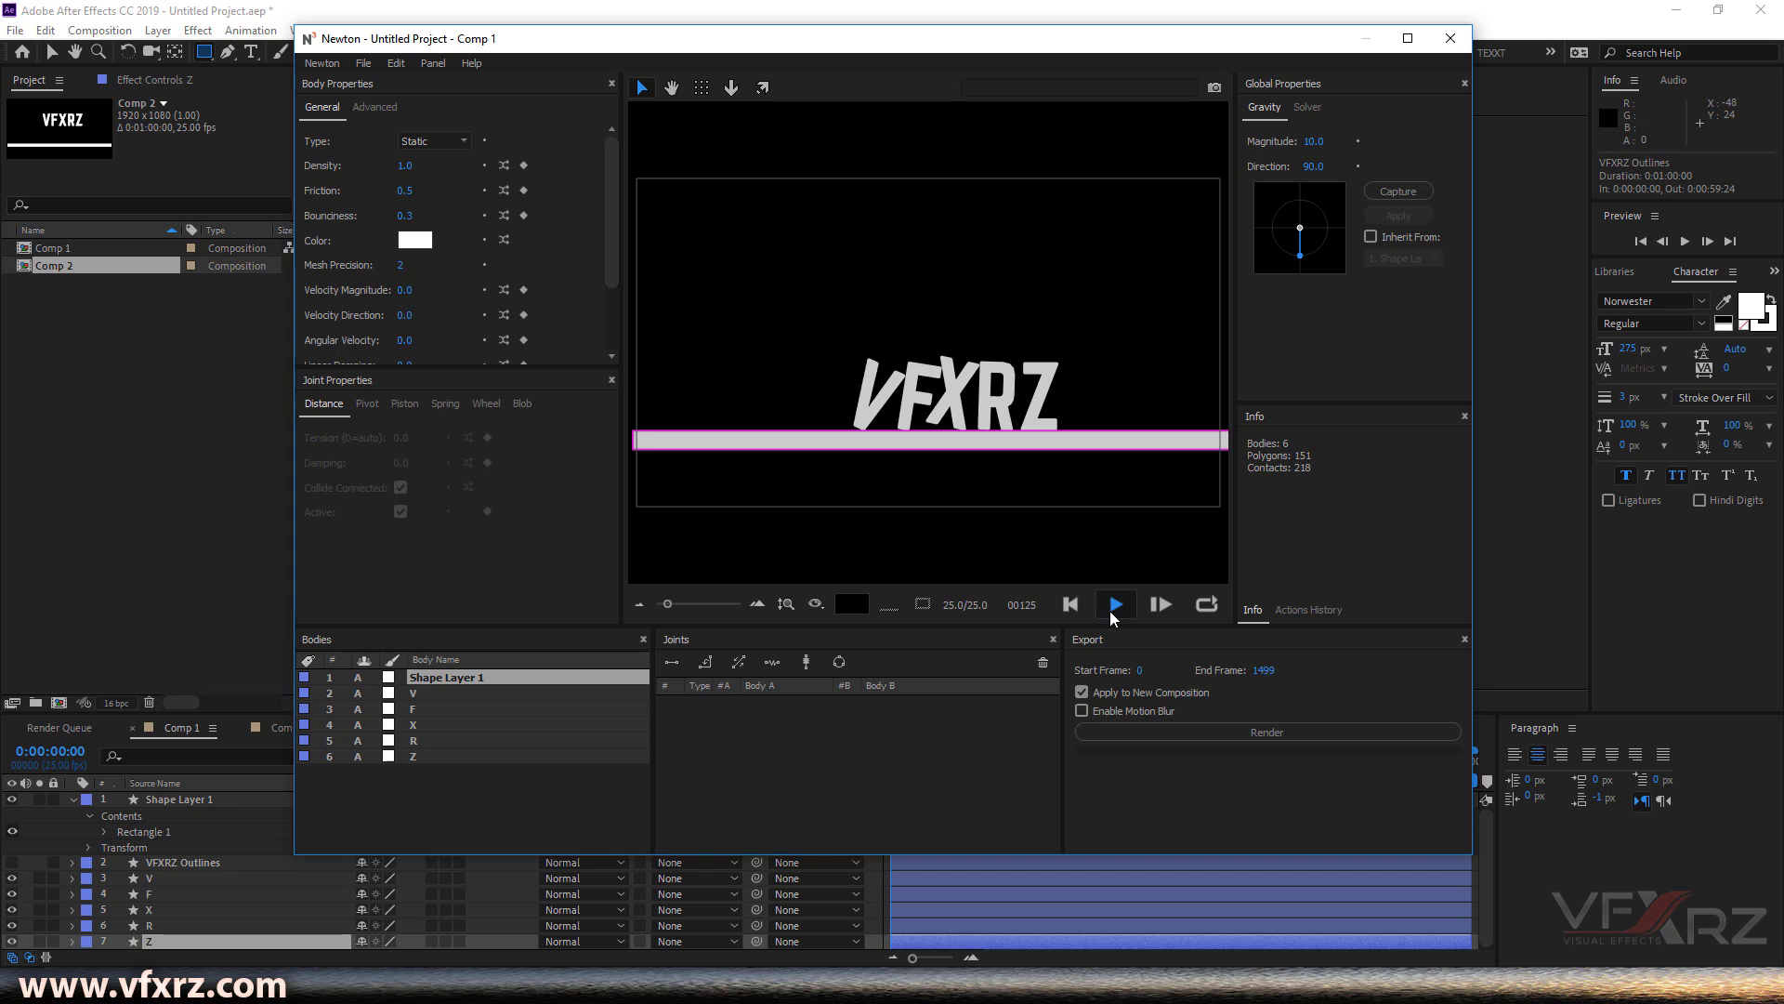
{"action": "left_click", "coordinate": [1071, 604]}
{"action": "left_click", "coordinate": [1115, 604]}
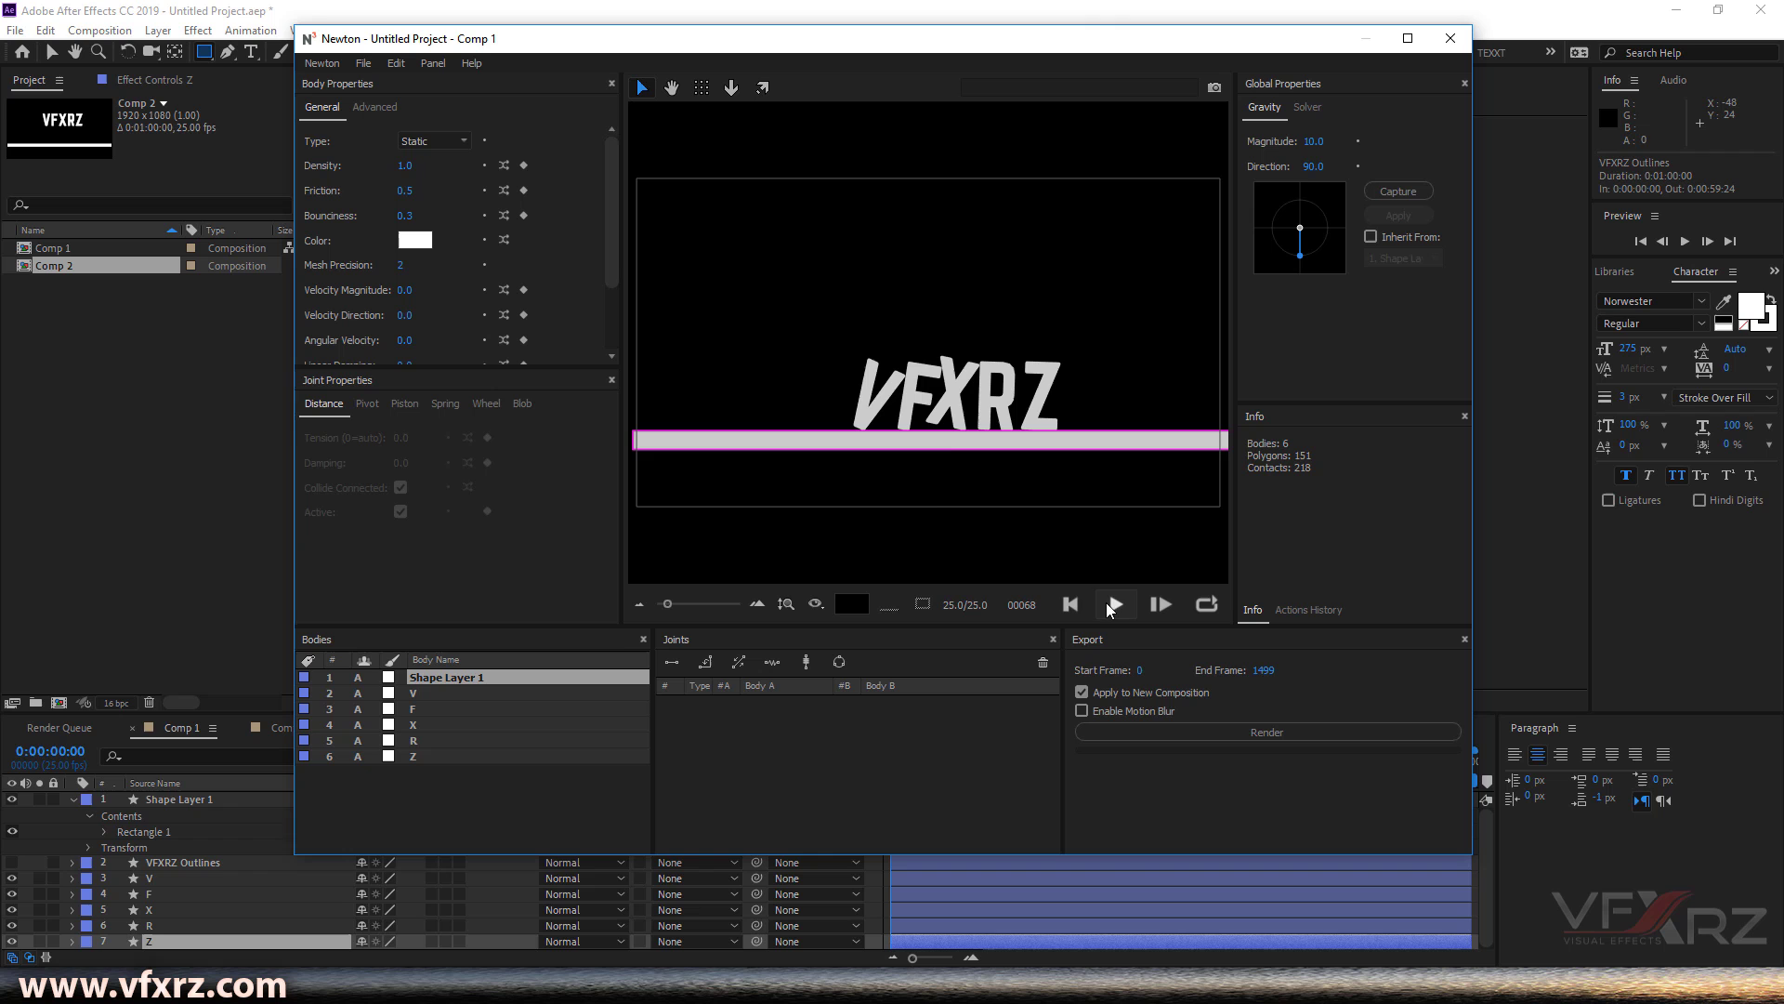
{"action": "left_click", "coordinate": [1070, 604]}
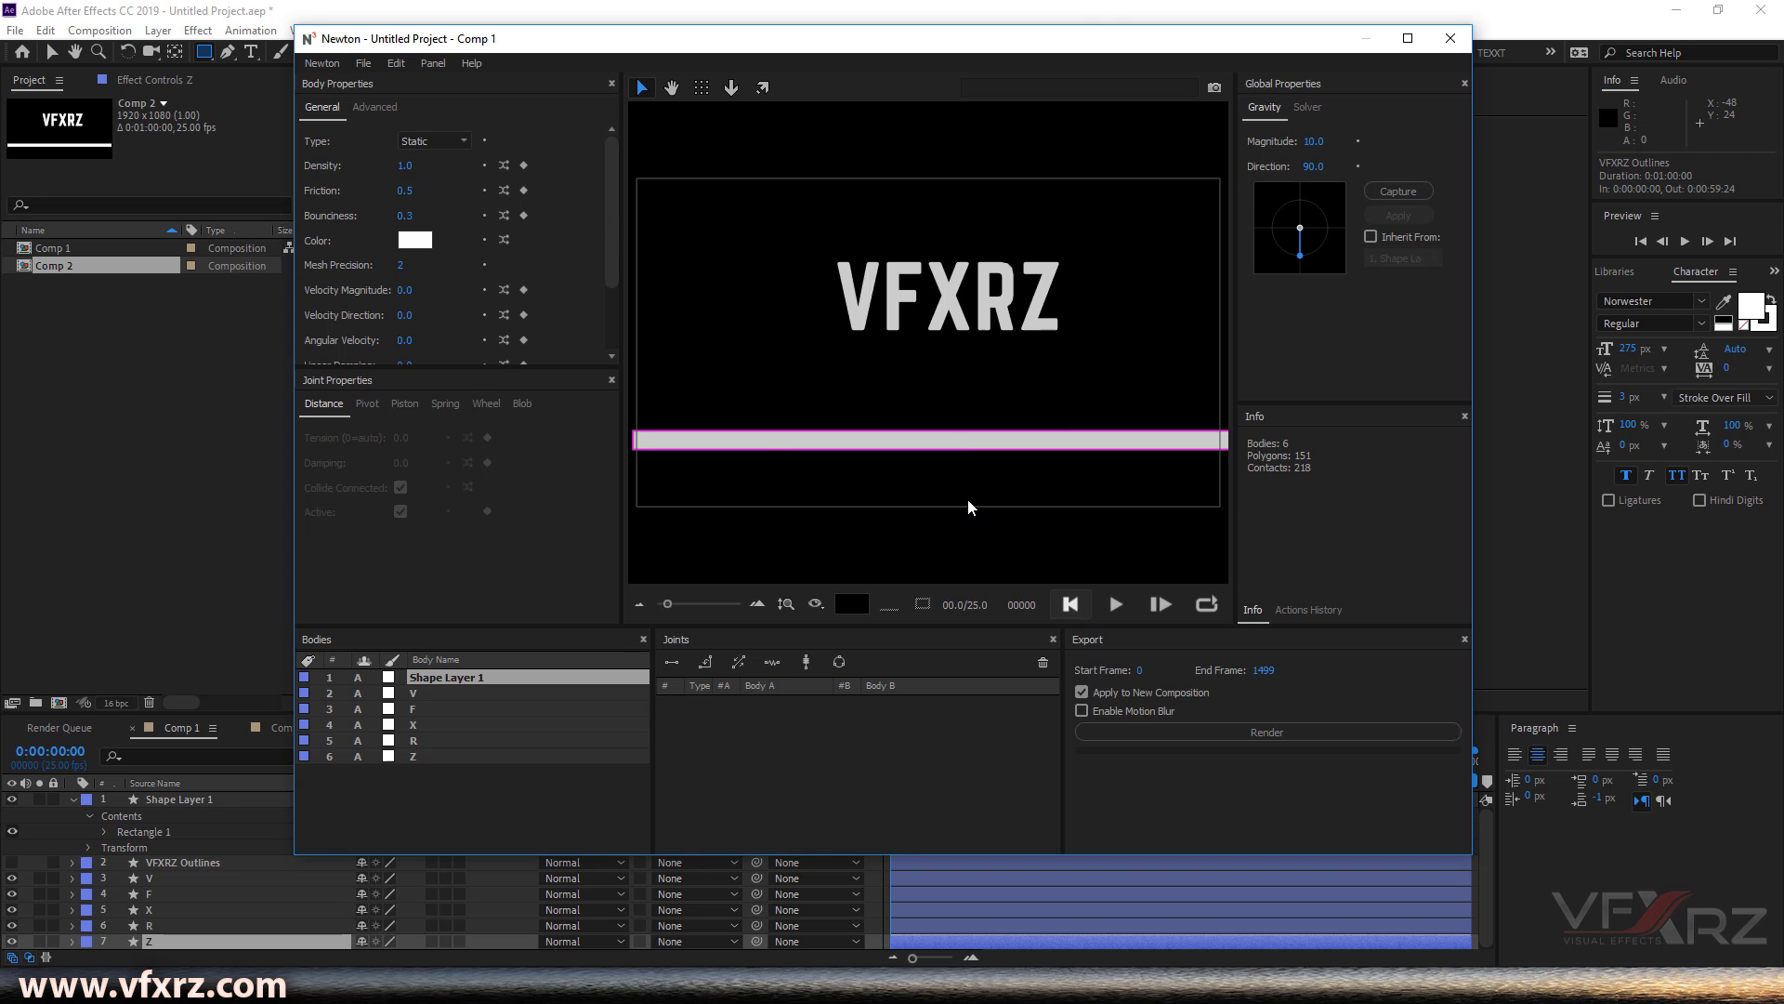
Scrub the floor bar's bounciness to 1.0 and simulate the letters bouncing onto it.
{"action": "left_click", "coordinate": [767, 442]}
{"action": "left_click_drag", "start_coordinate": [405, 215], "coordinate": [414, 223]}
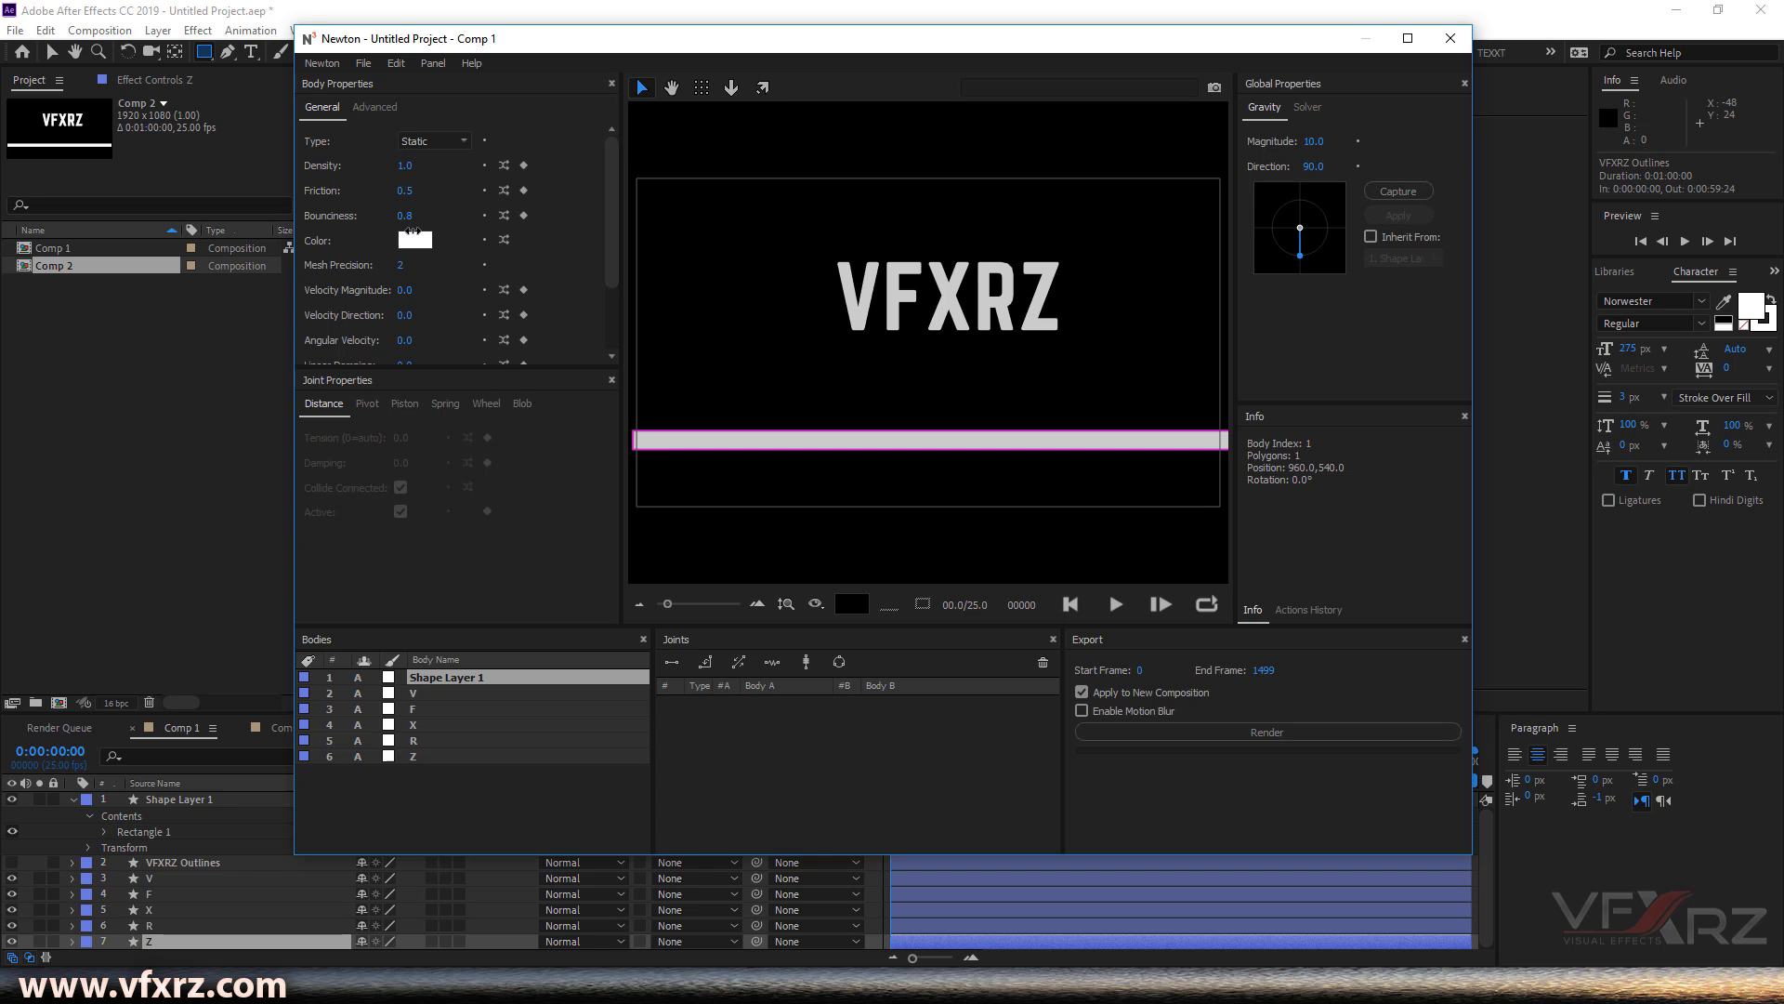
{"action": "left_click_drag", "start_coordinate": [415, 229], "coordinate": [414, 227]}
{"action": "left_click", "coordinate": [1115, 605]}
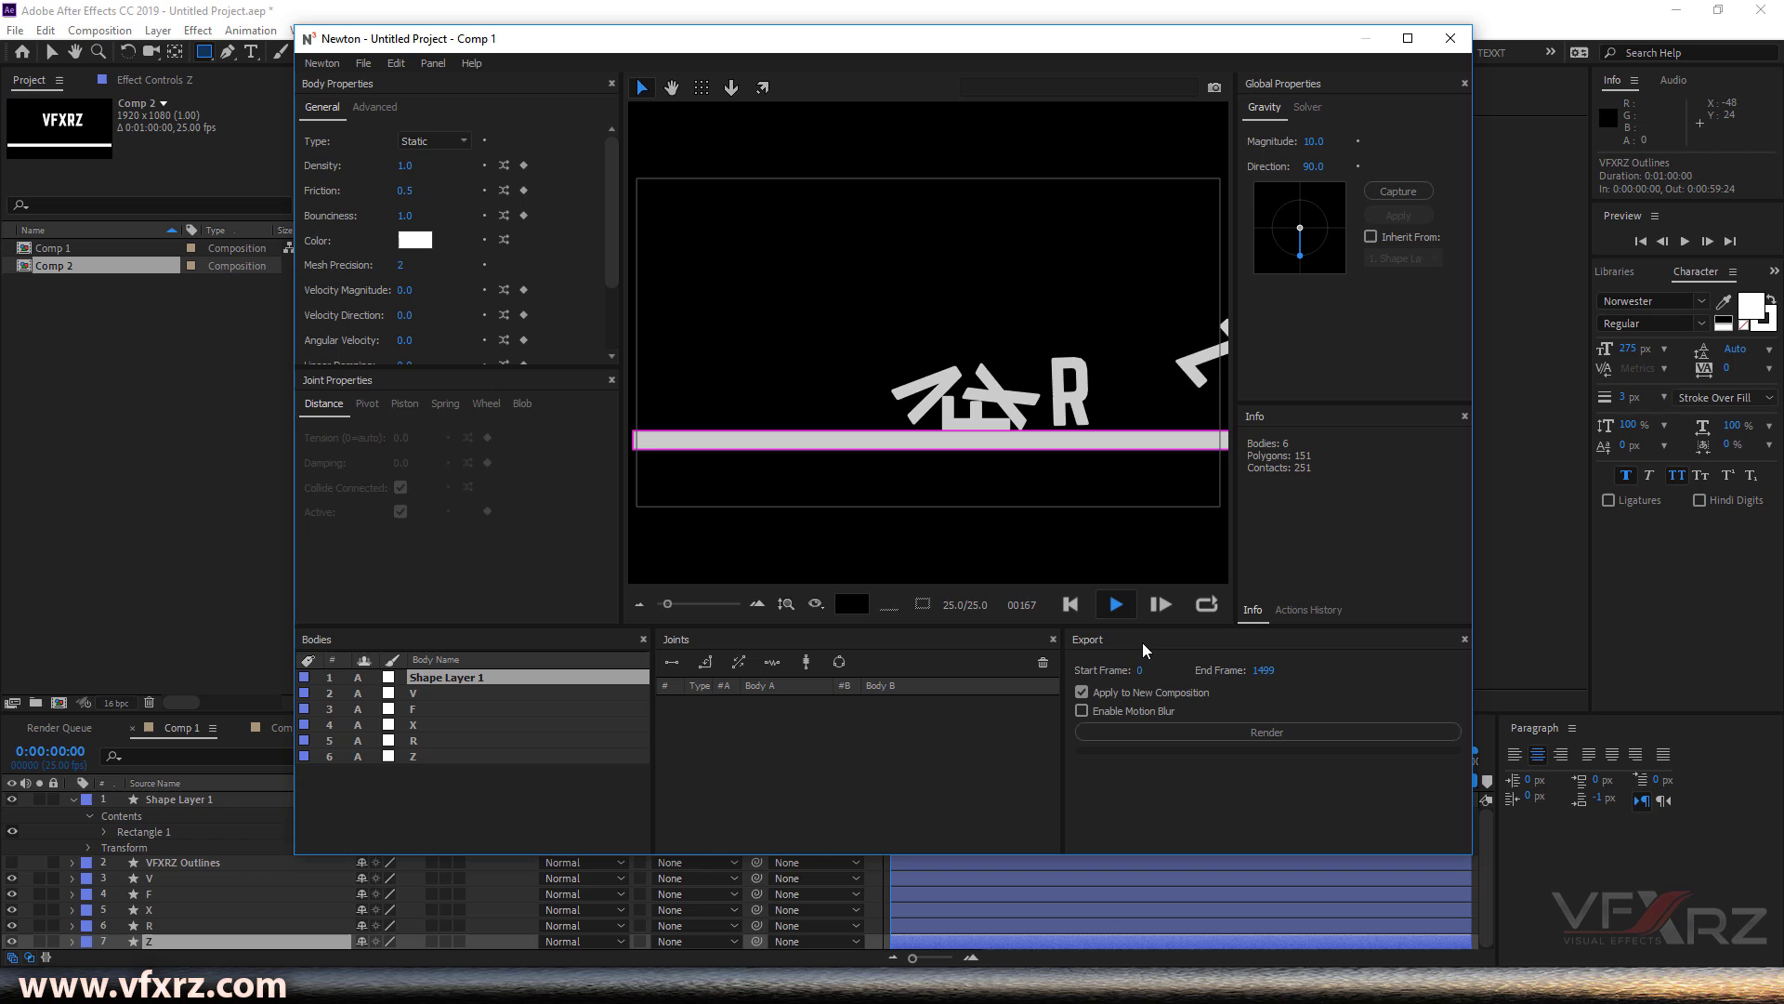
{"action": "left_click", "coordinate": [1119, 606]}
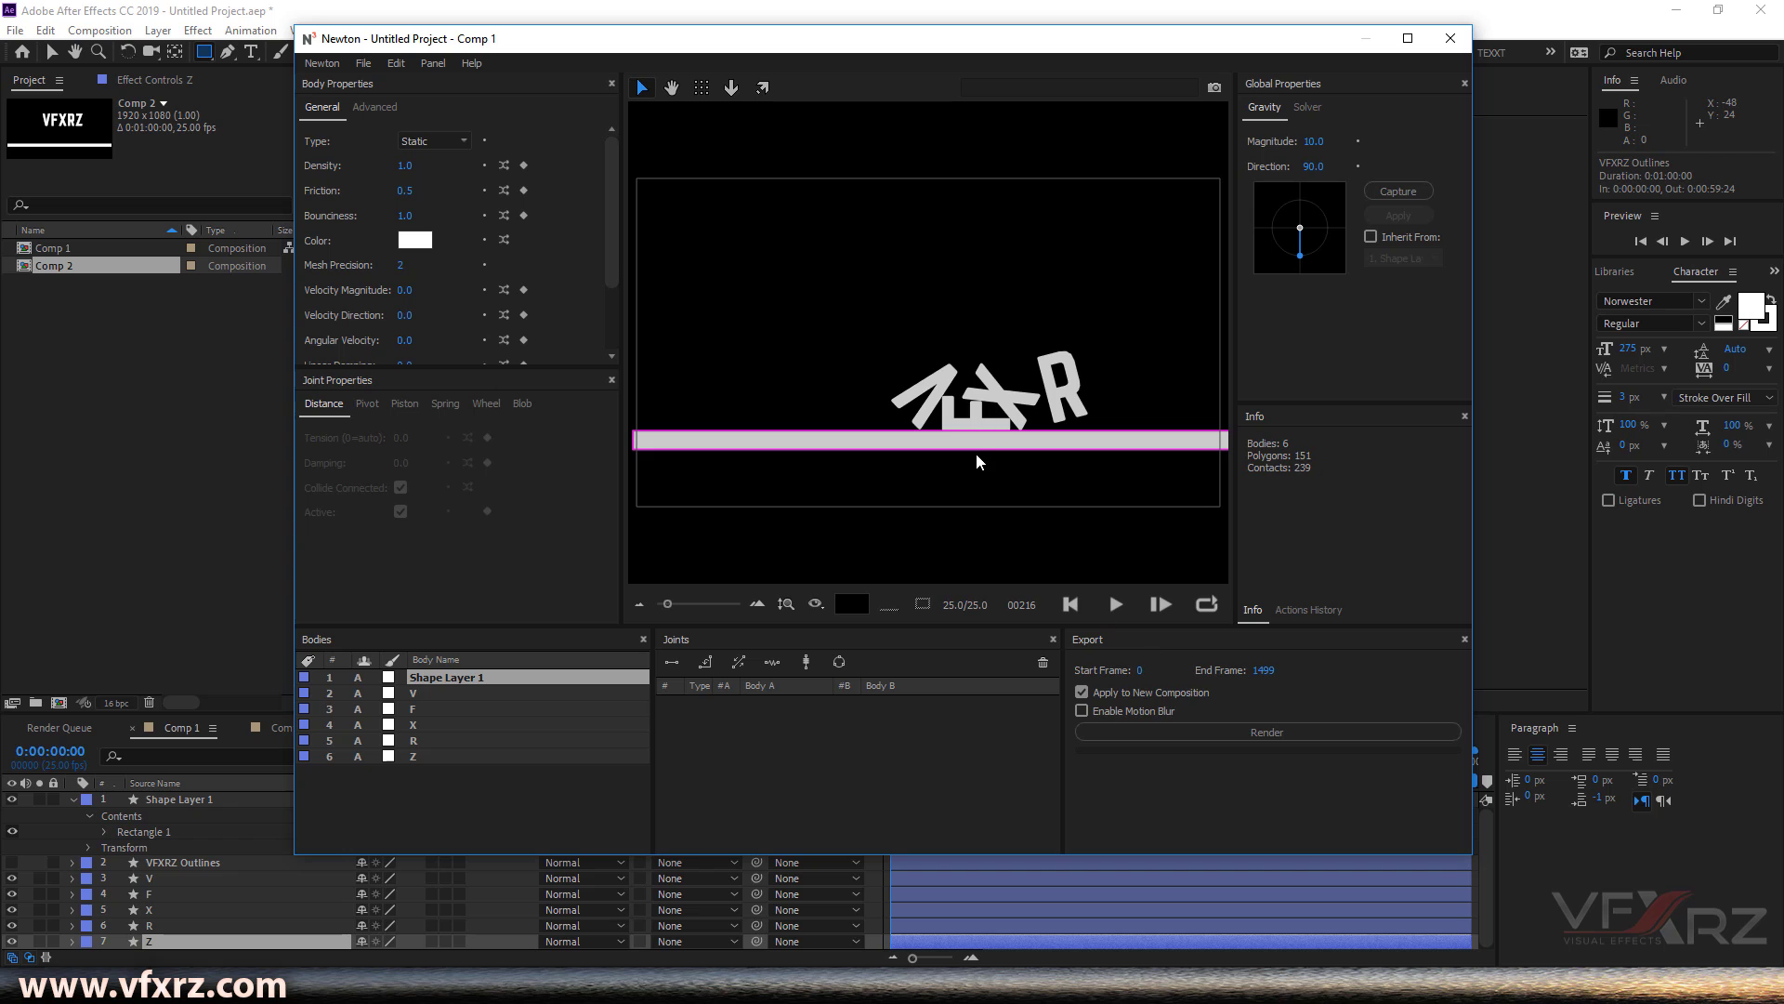
{"action": "left_click", "coordinate": [741, 439]}
{"action": "left_click", "coordinate": [457, 144]}
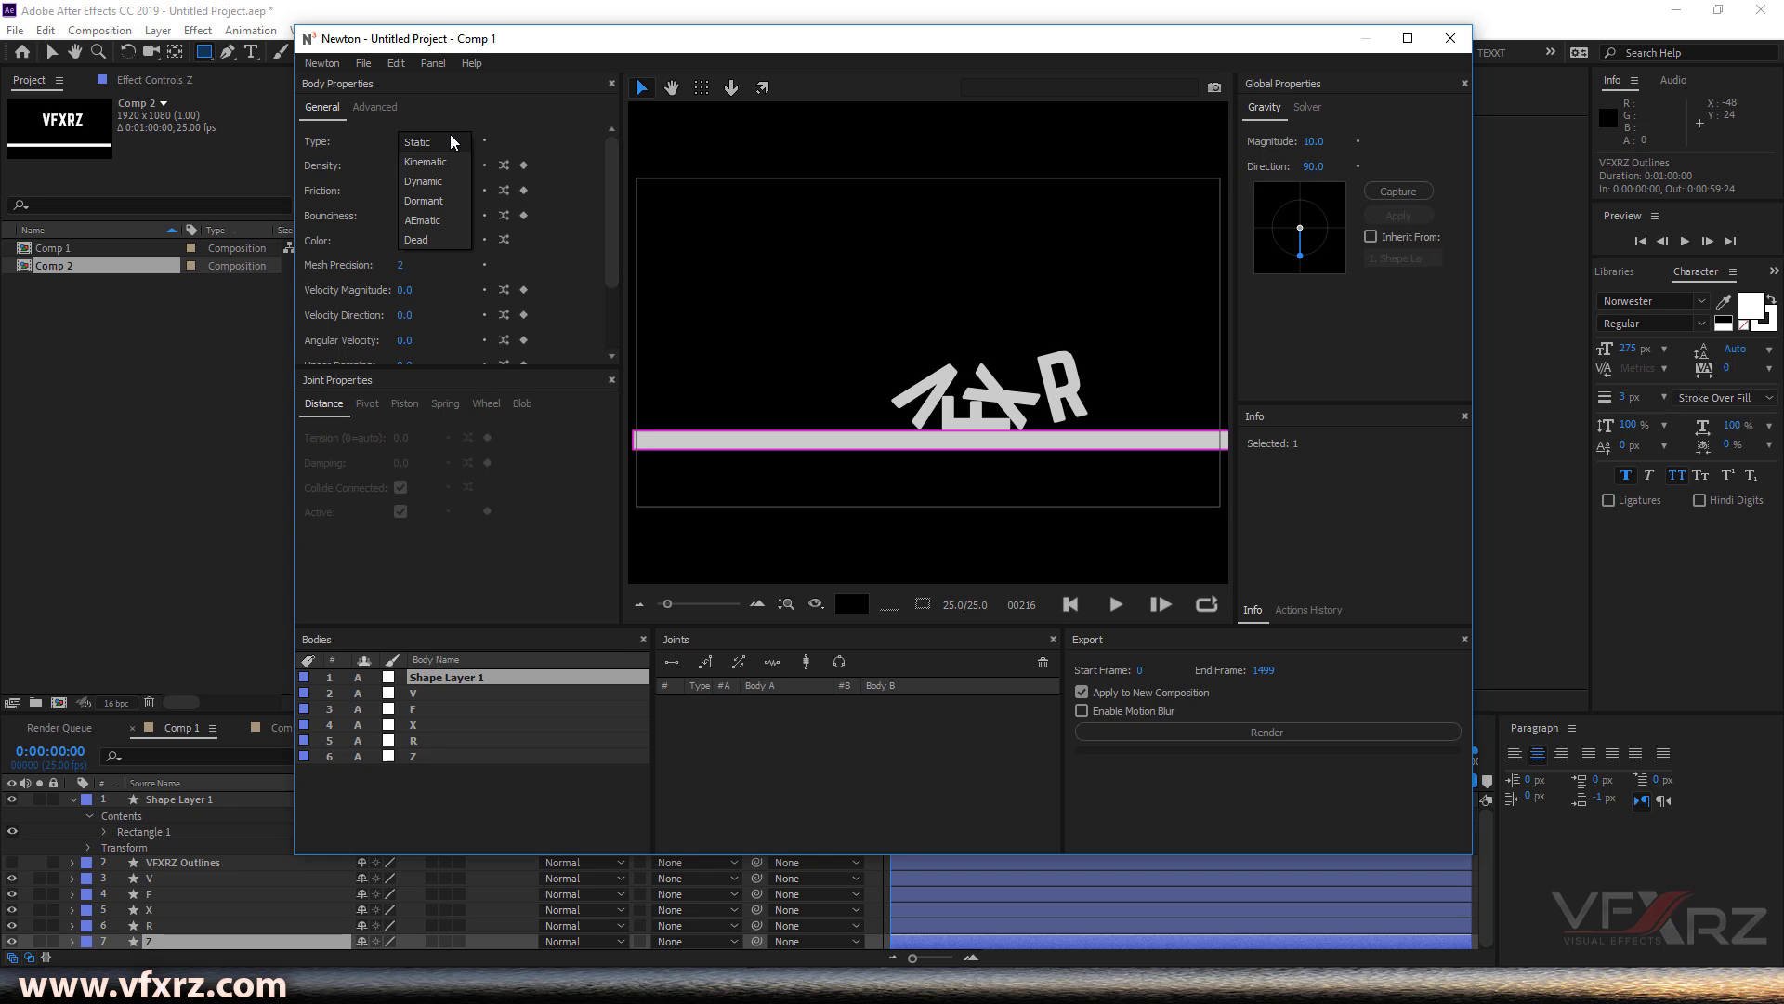
Make the floor bar an AEmatic body, run the simulation, and rewind it.
{"action": "left_click", "coordinate": [452, 142]}
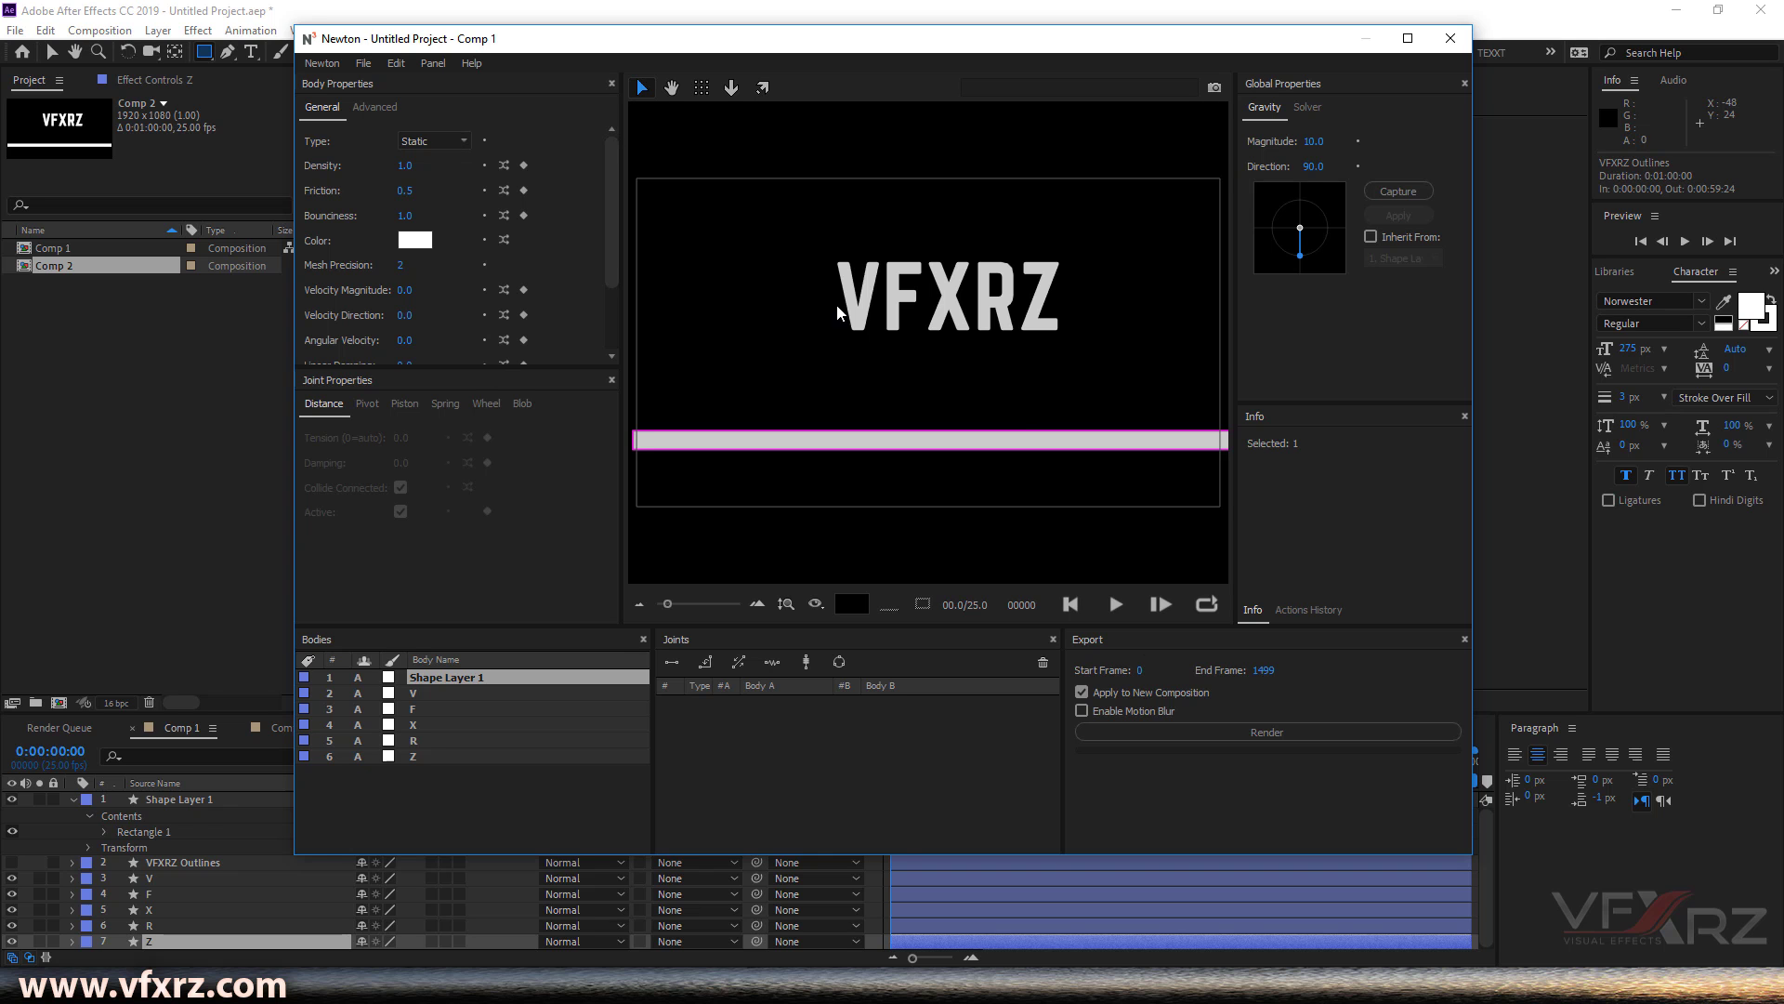
{"action": "left_click", "coordinate": [1094, 576]}
{"action": "left_click", "coordinate": [457, 144]}
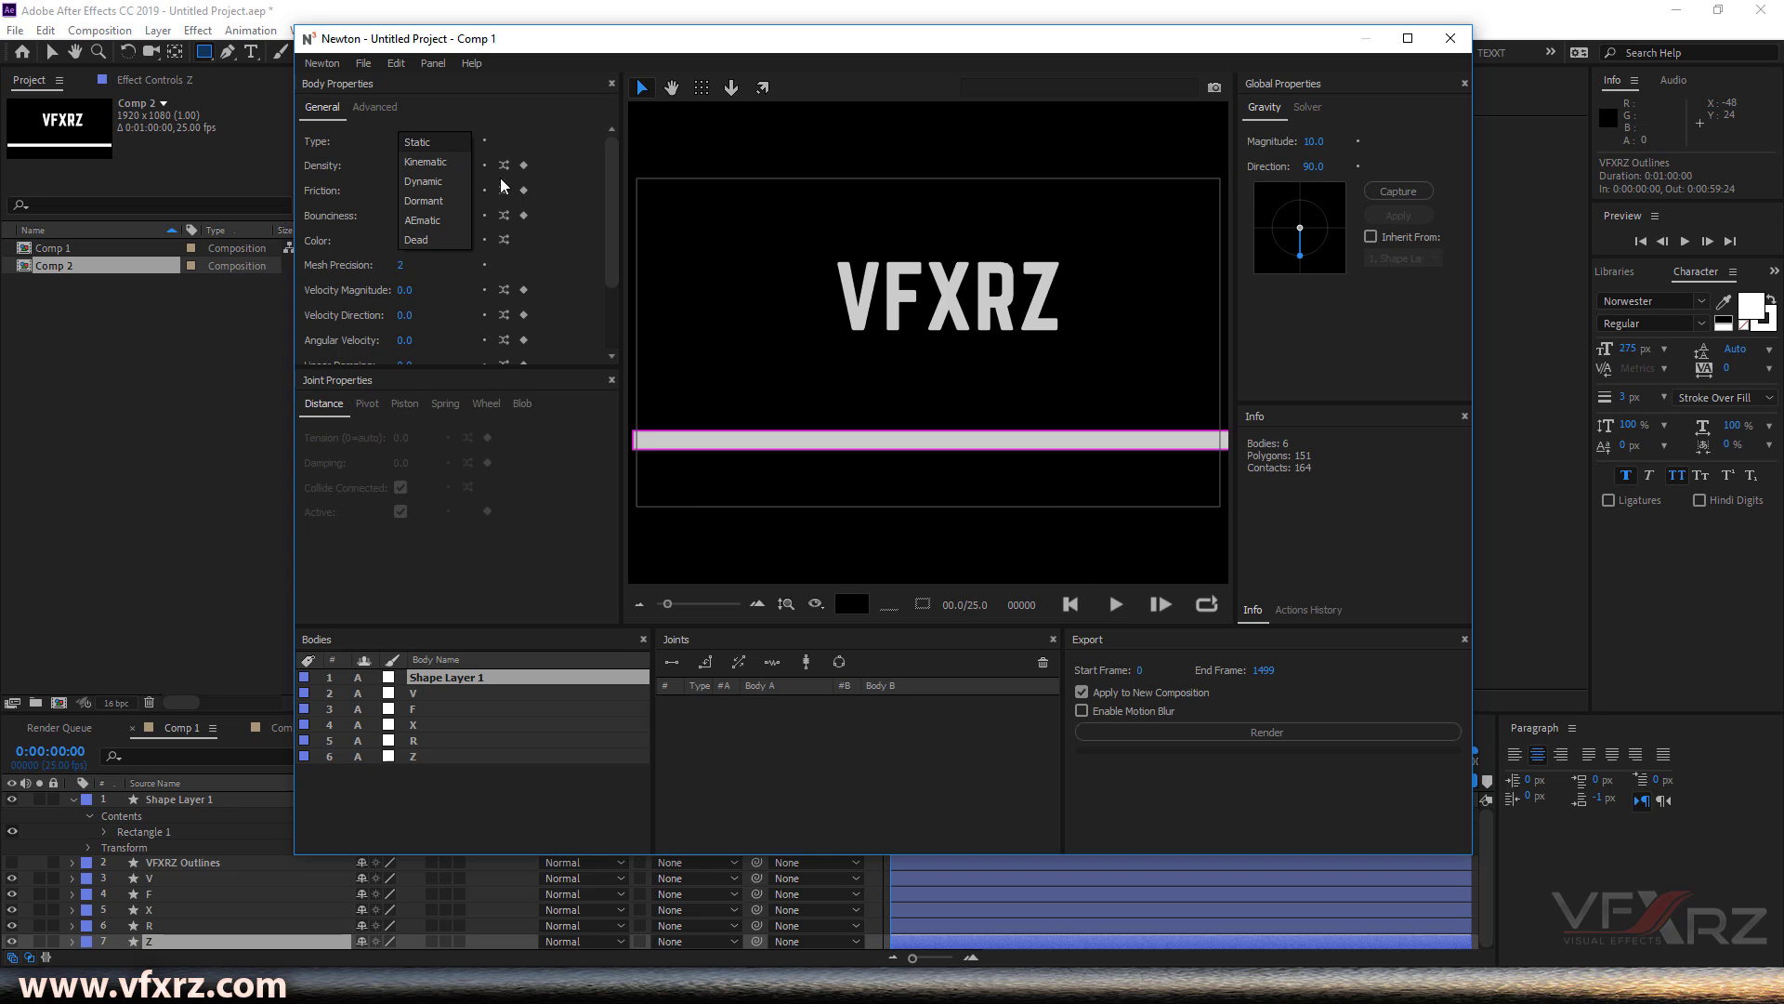
{"action": "left_click", "coordinate": [448, 225]}
{"action": "left_click", "coordinate": [1116, 604]}
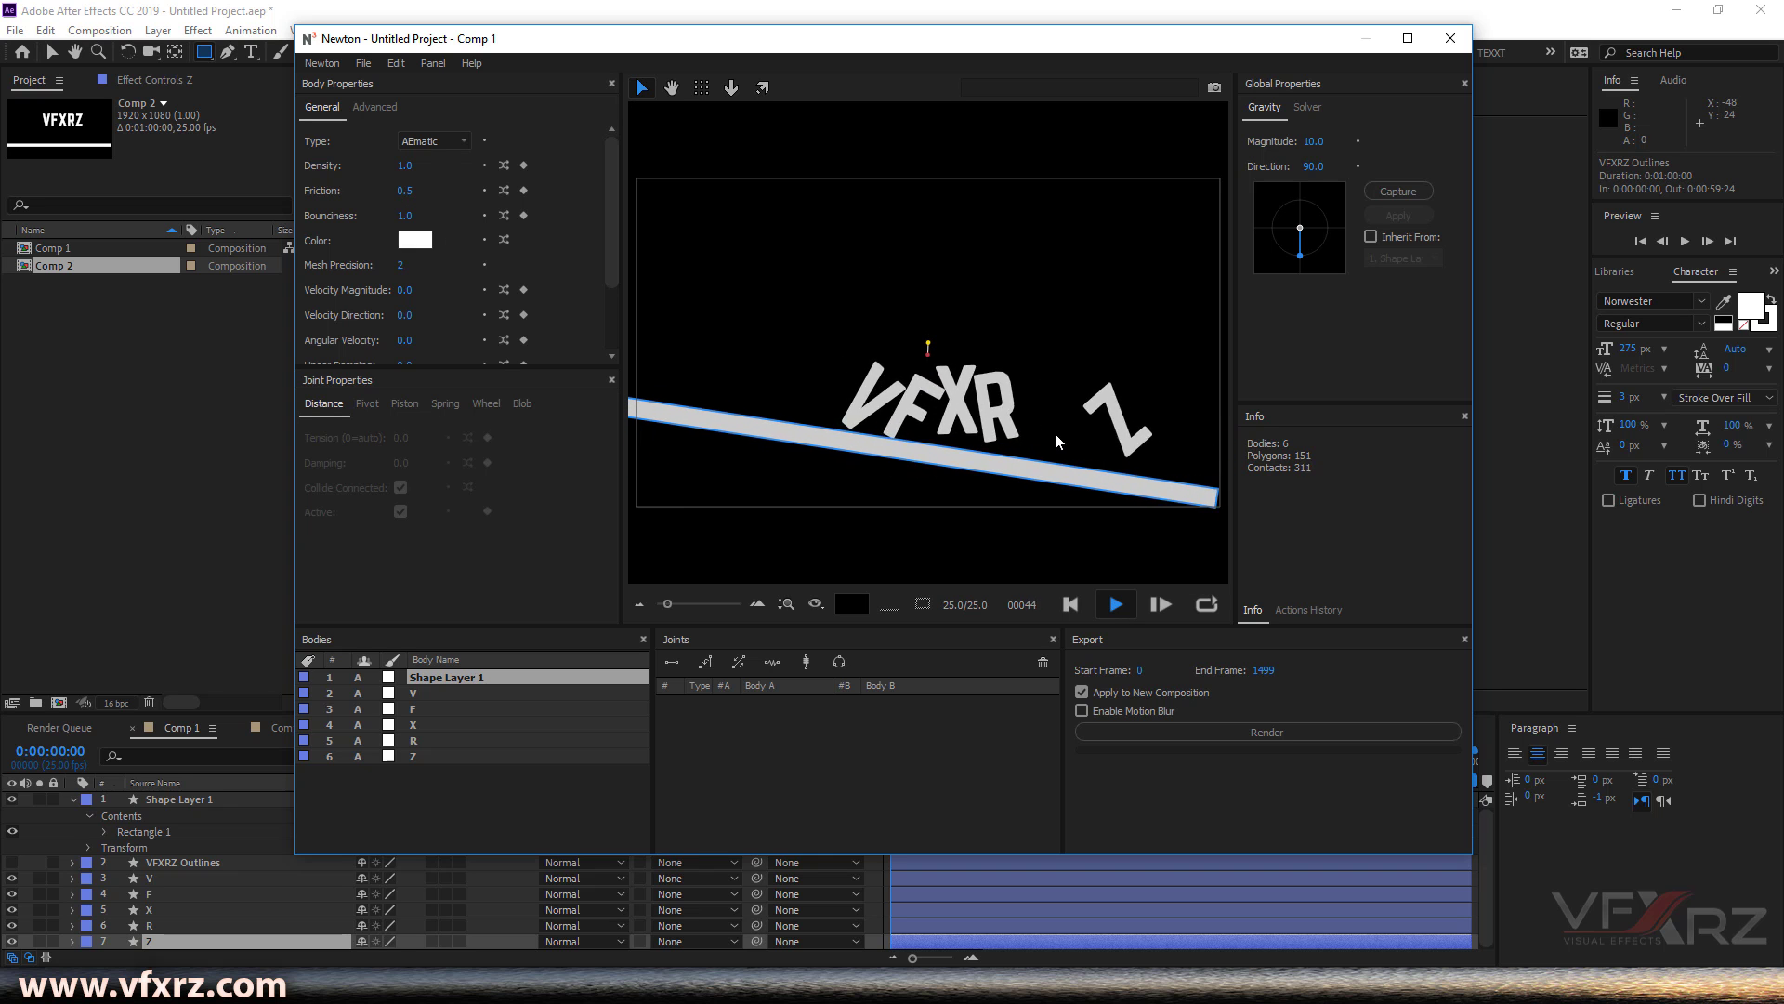
{"action": "left_click", "coordinate": [1078, 608]}
Set the bar body's Bounciness to 0.3, preview the fall, and return to frame one.
{"action": "left_click", "coordinate": [834, 441]}
{"action": "left_click", "coordinate": [465, 142]}
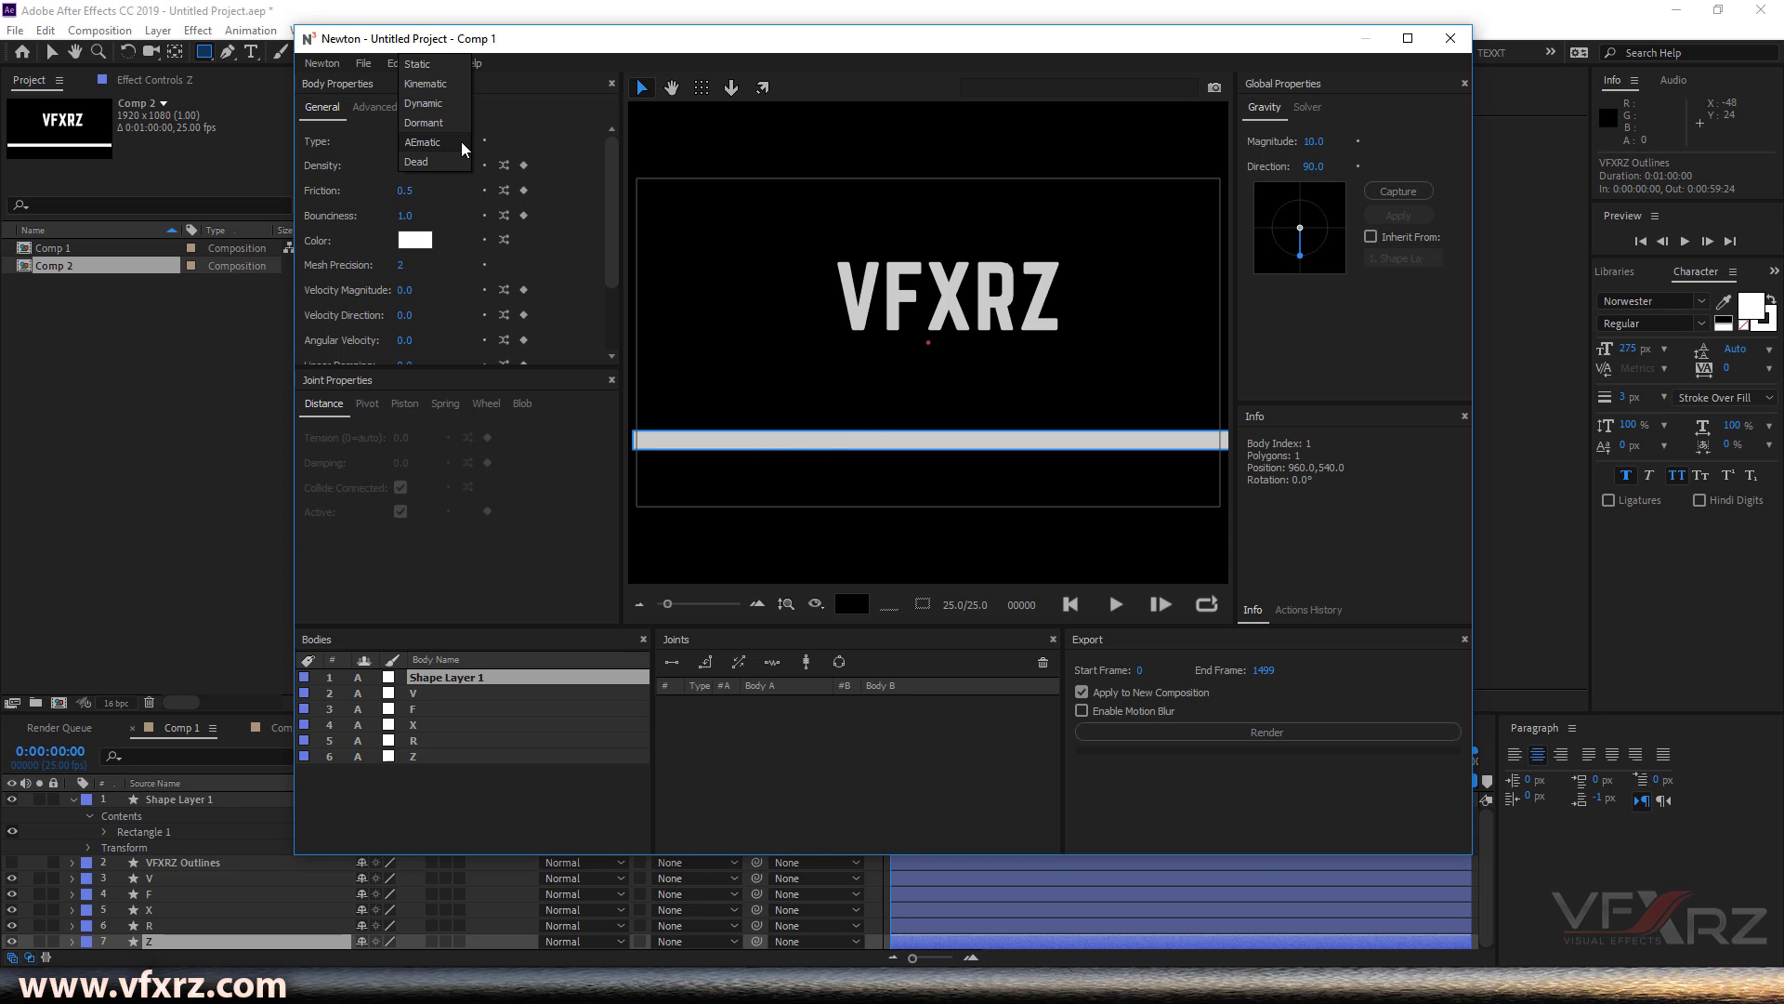
{"action": "left_click", "coordinate": [474, 115]}
{"action": "left_click_drag", "start_coordinate": [405, 216], "coordinate": [402, 228]}
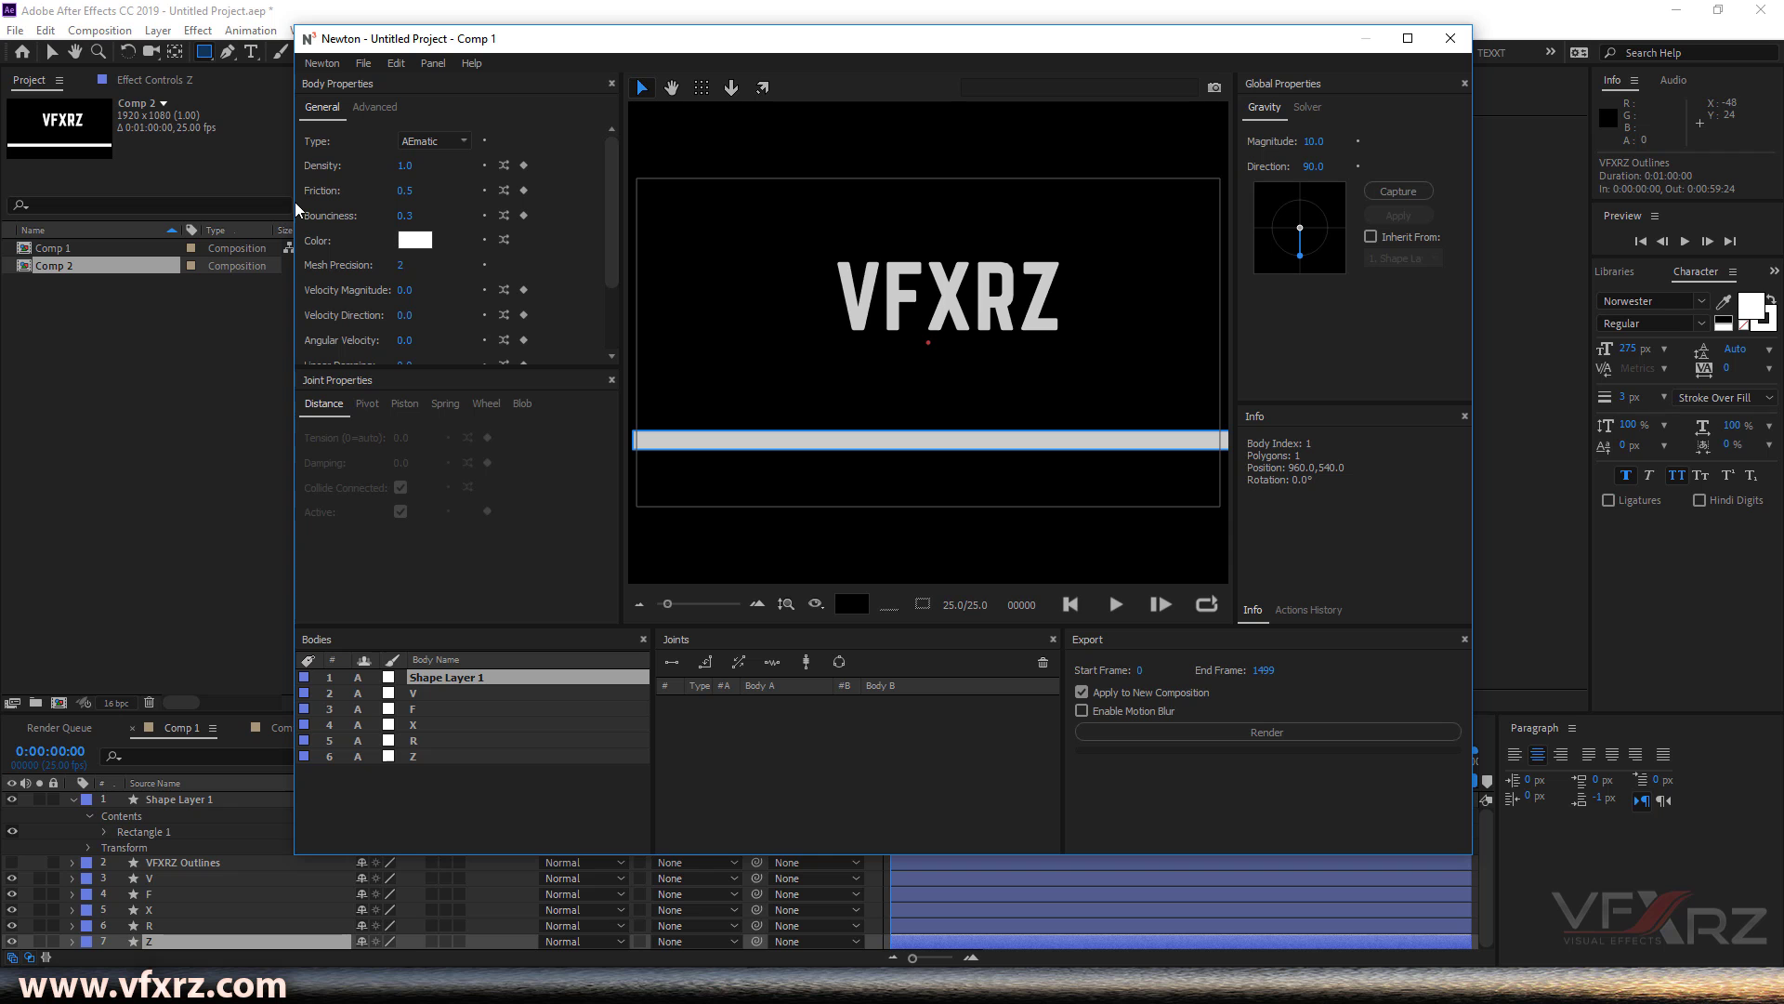
{"action": "left_click", "coordinate": [1116, 605]}
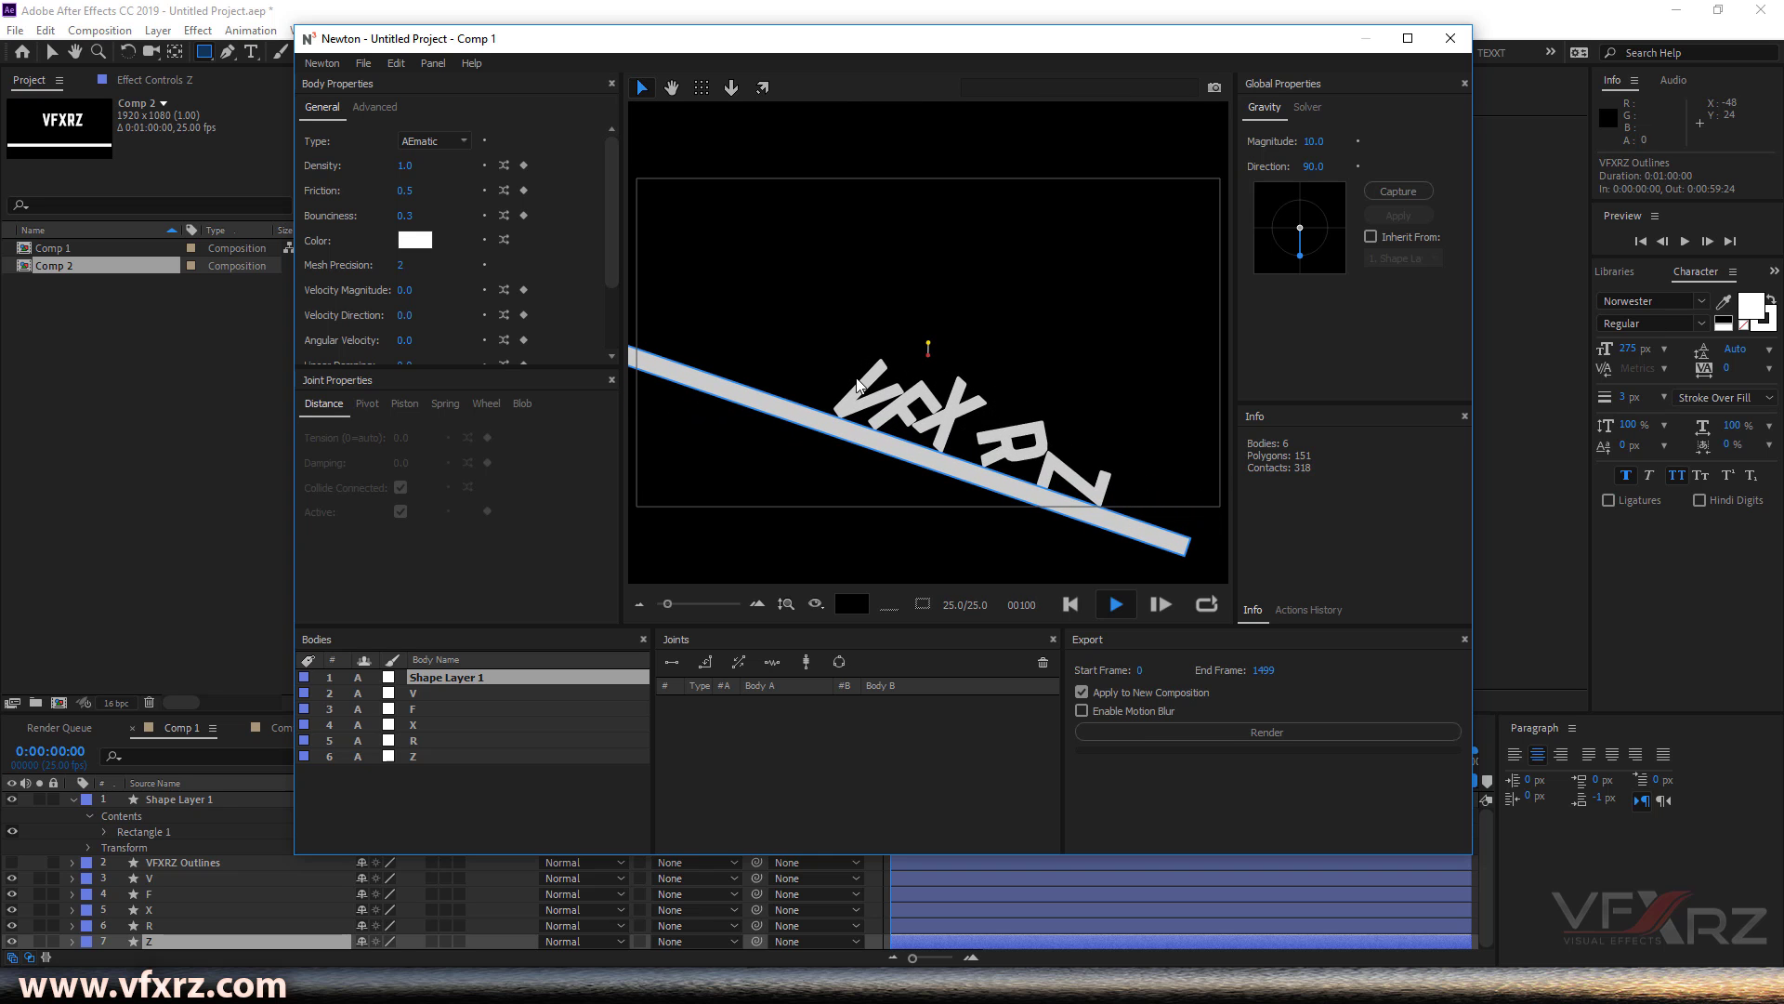
{"action": "left_click", "coordinate": [1070, 604]}
{"action": "left_click", "coordinate": [1116, 604]}
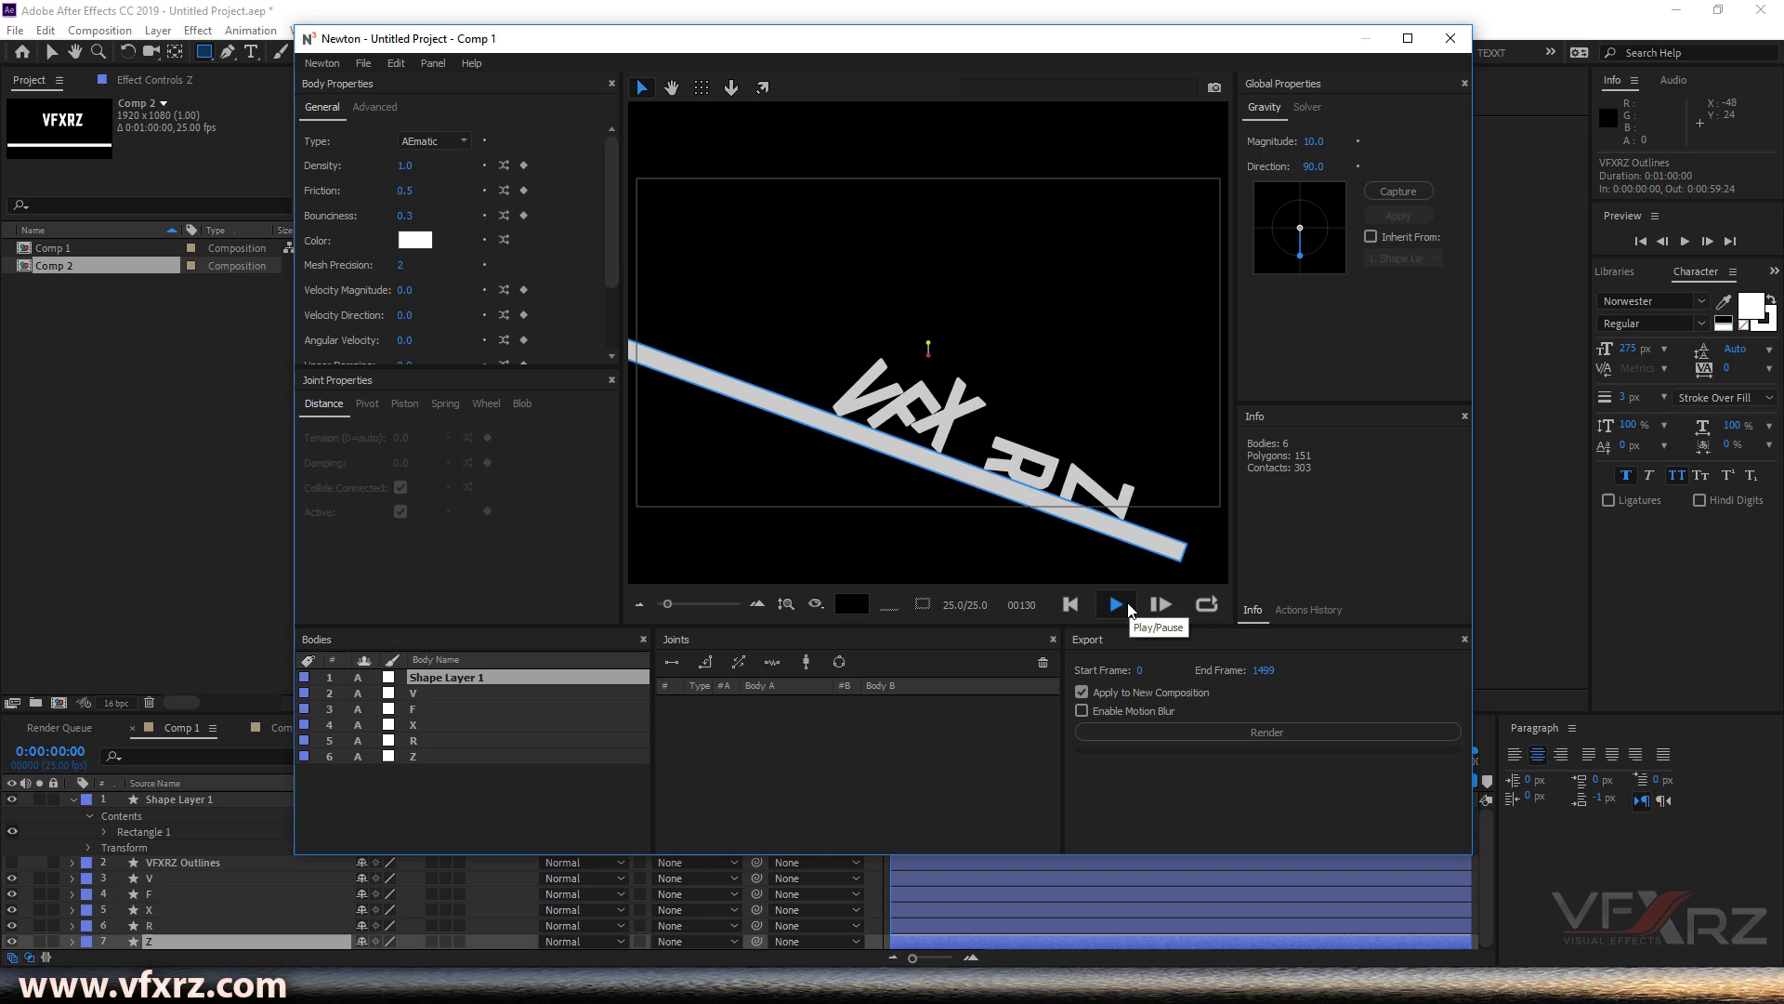
{"action": "left_click", "coordinate": [1116, 604]}
{"action": "left_click", "coordinate": [1071, 604]}
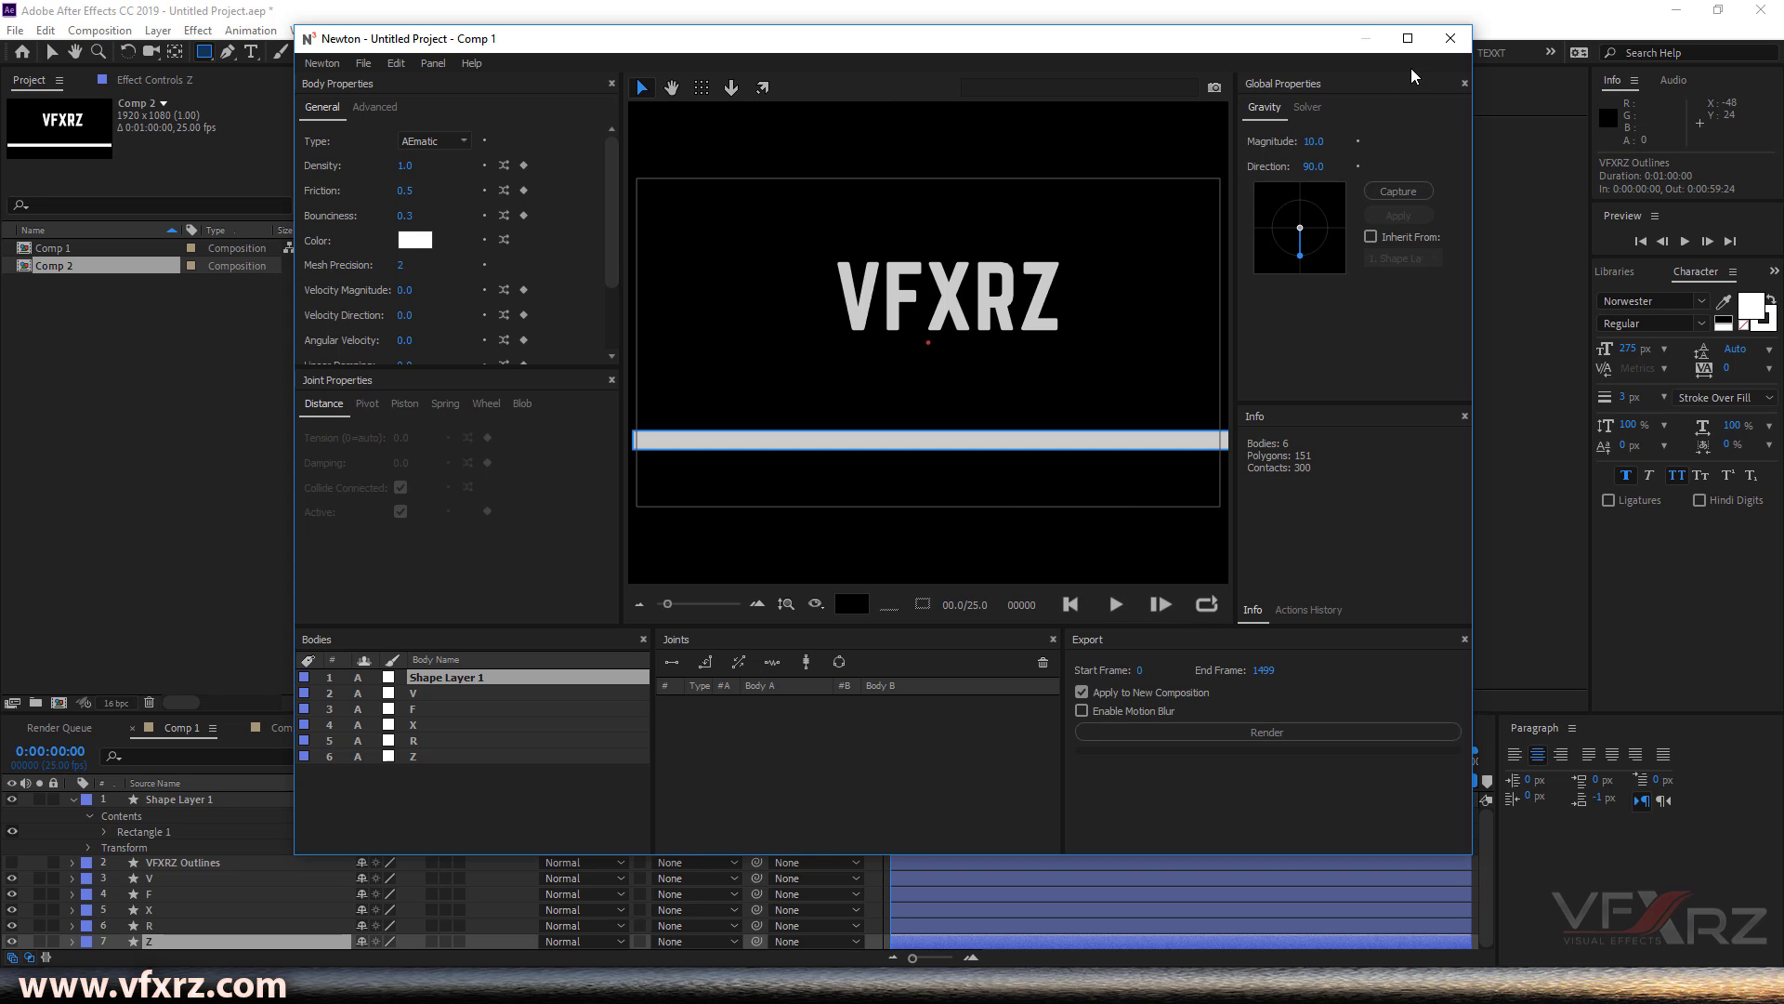
Close Newton and delete the VFXRZ Outlines layer.
{"action": "left_click", "coordinate": [1450, 38]}
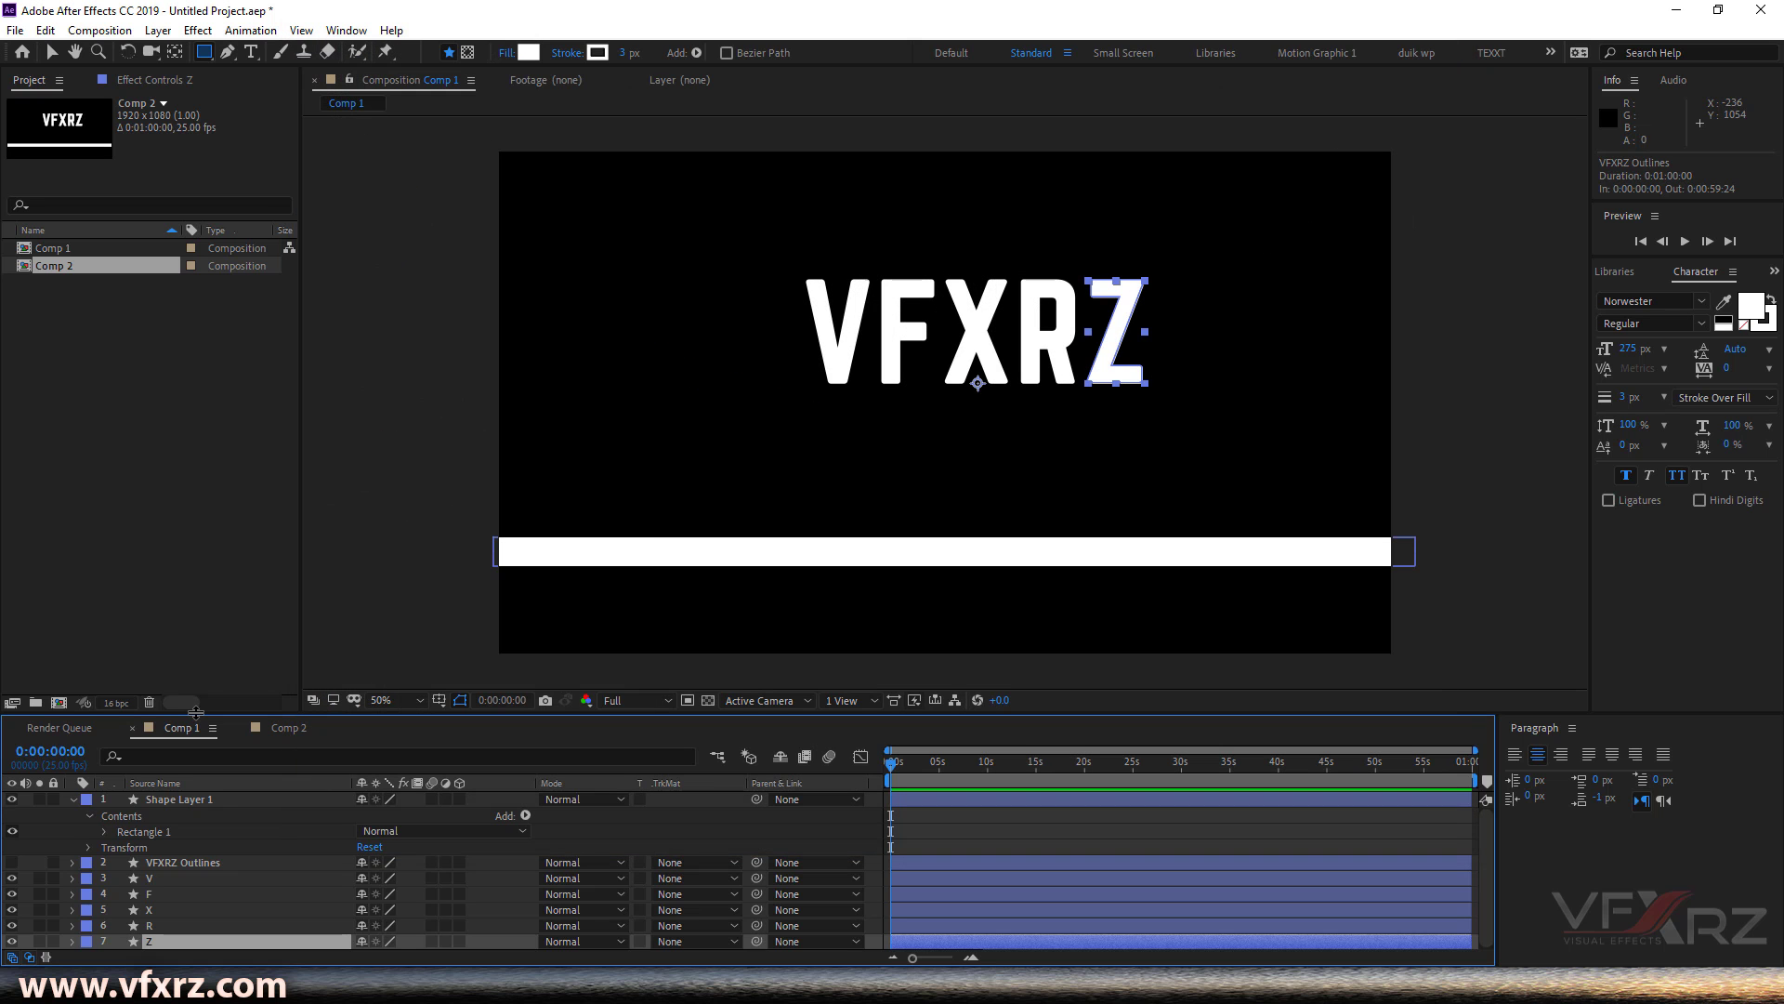
{"action": "left_click", "coordinate": [72, 799]}
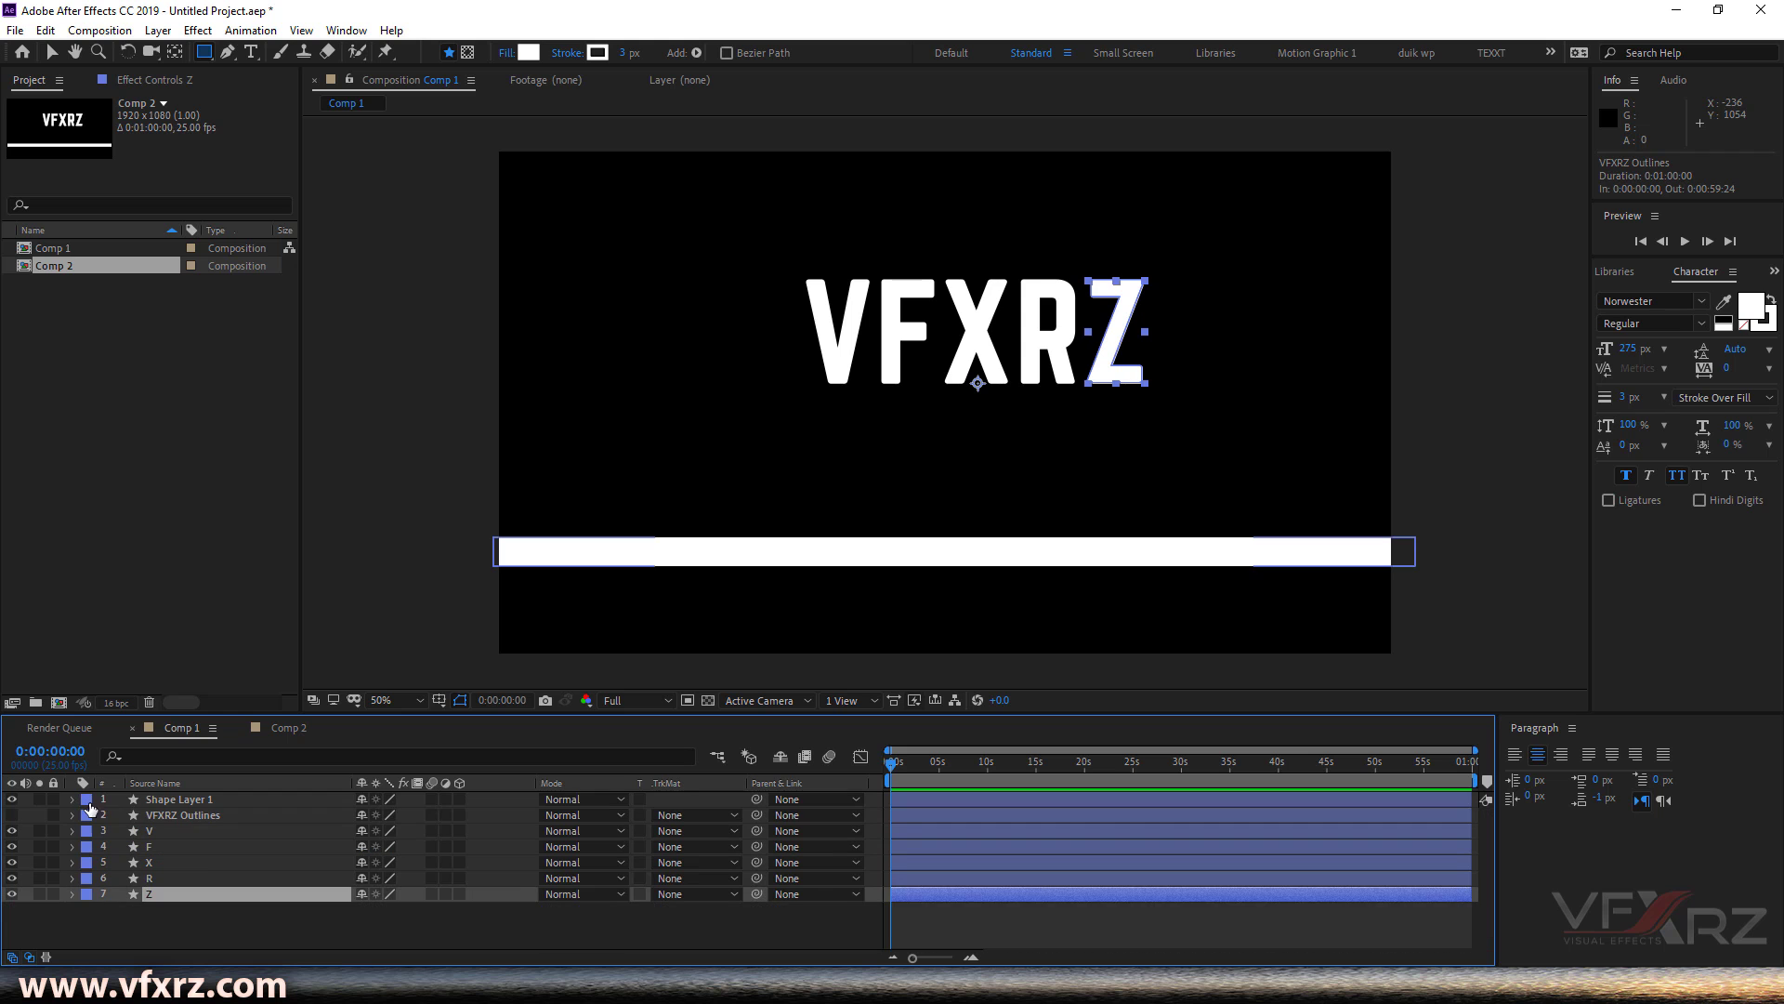
{"action": "left_click", "coordinate": [196, 815]}
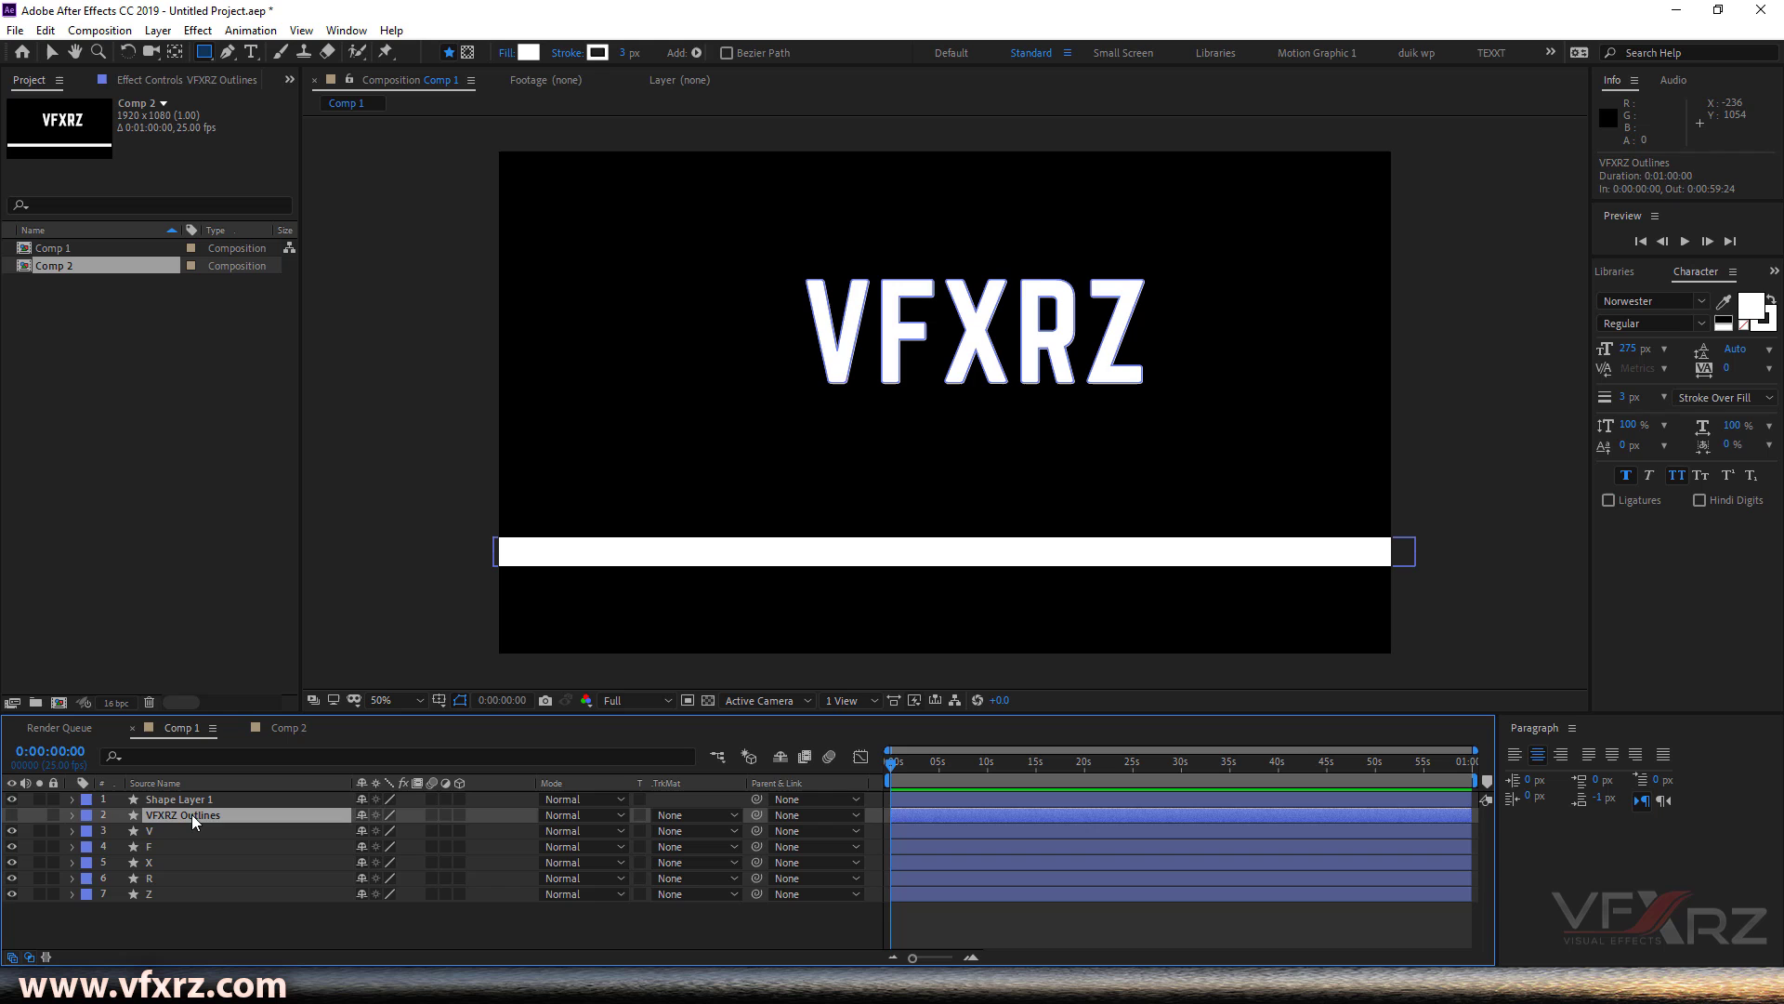
{"action": "key", "text": "Delete"}
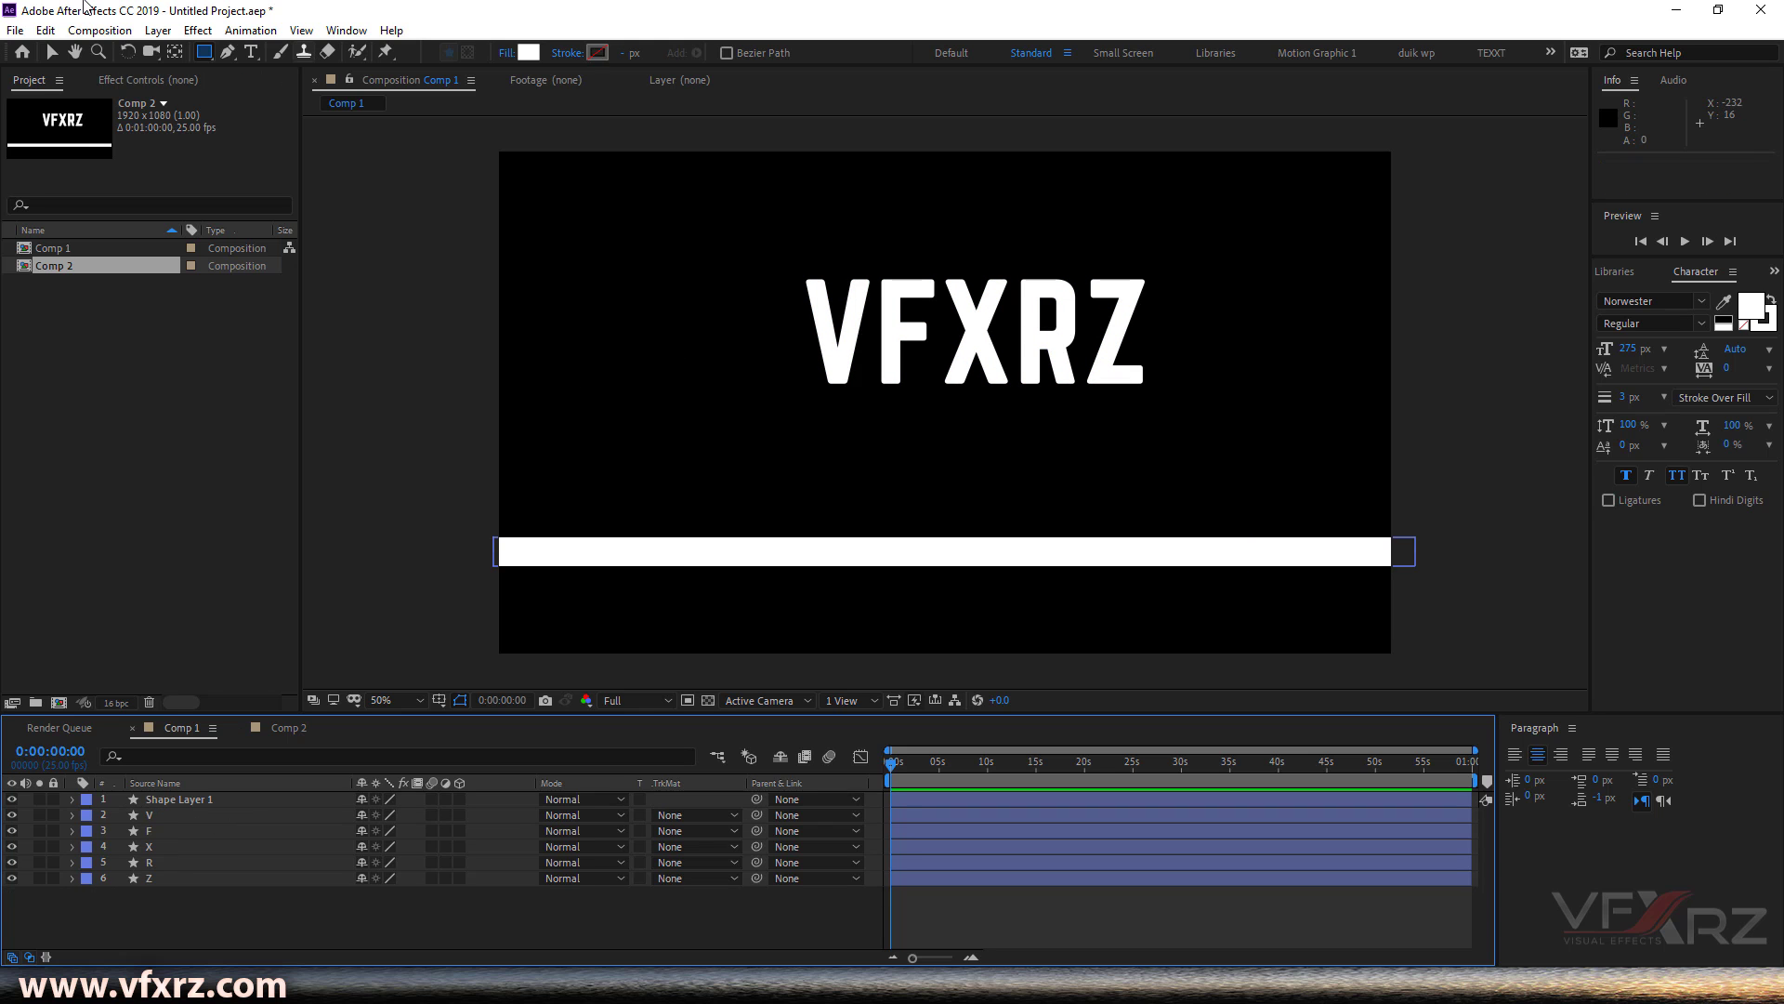
Scale the letter layers V–Z down to 29%.
{"action": "left_click", "coordinate": [51, 53]}
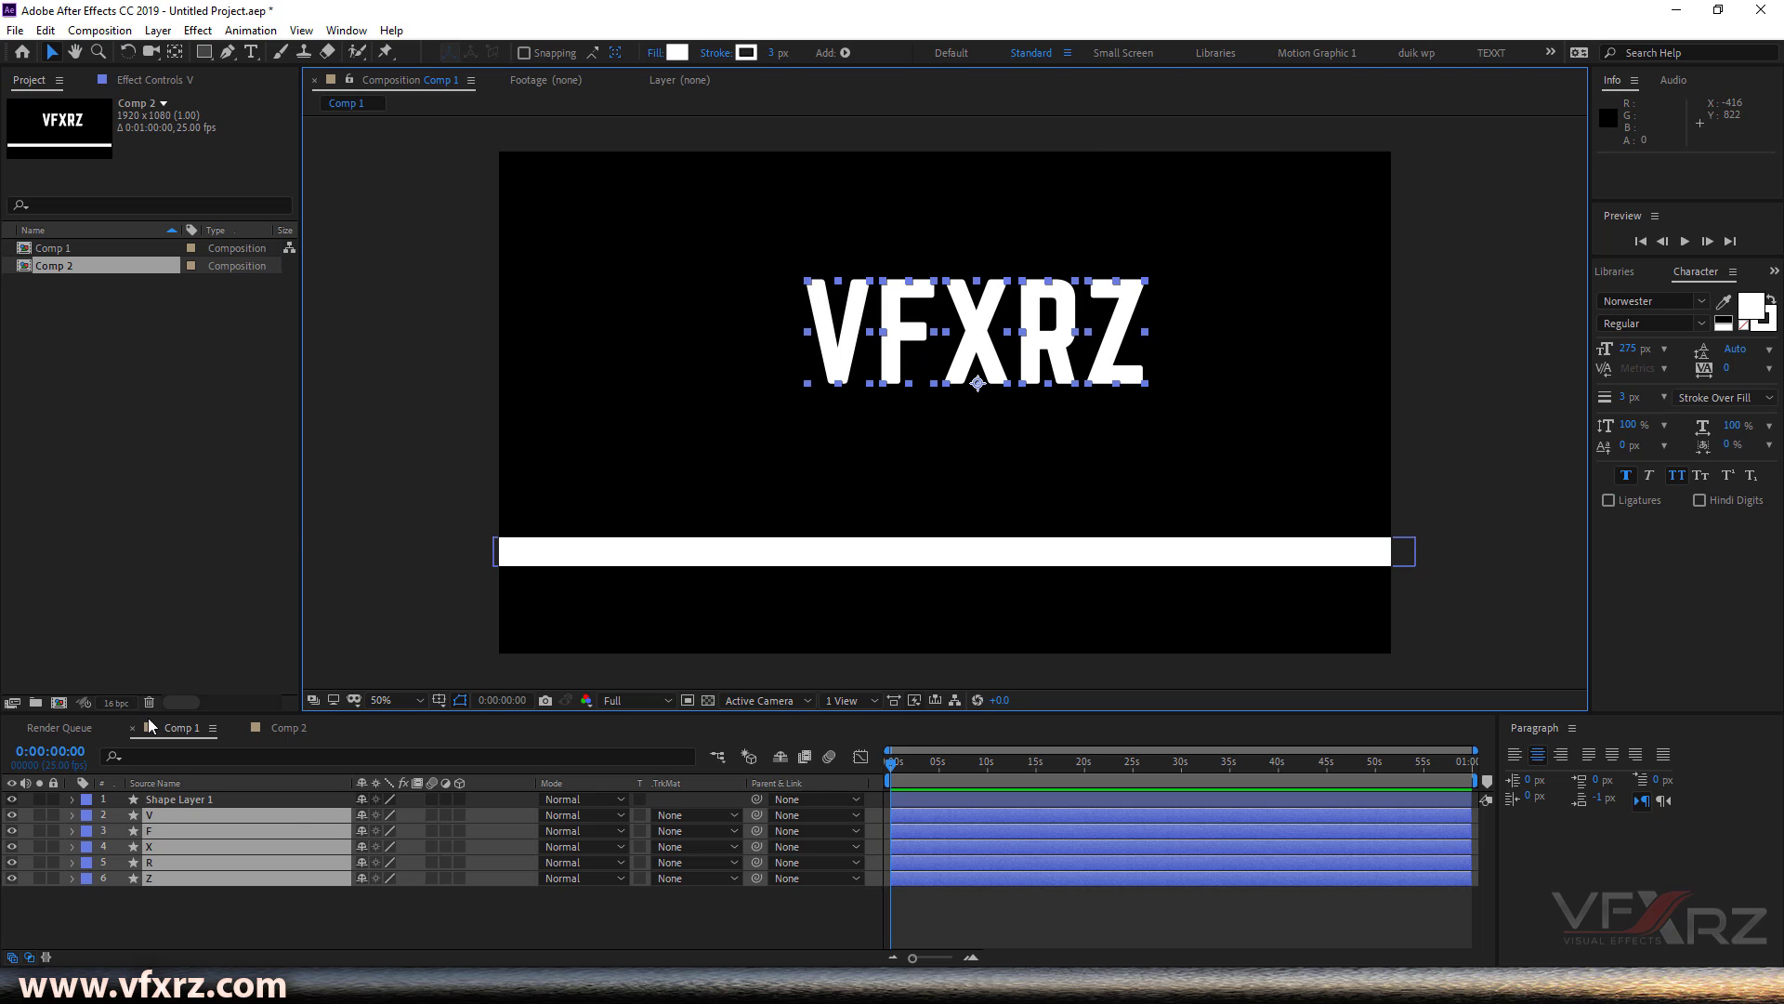
{"action": "key", "text": "s"}
{"action": "left_click", "coordinate": [398, 830]}
{"action": "type", "text": "79"}
{"action": "key", "text": "Return"}
{"action": "left_click_drag", "start_coordinate": [401, 841], "coordinate": [359, 846]}
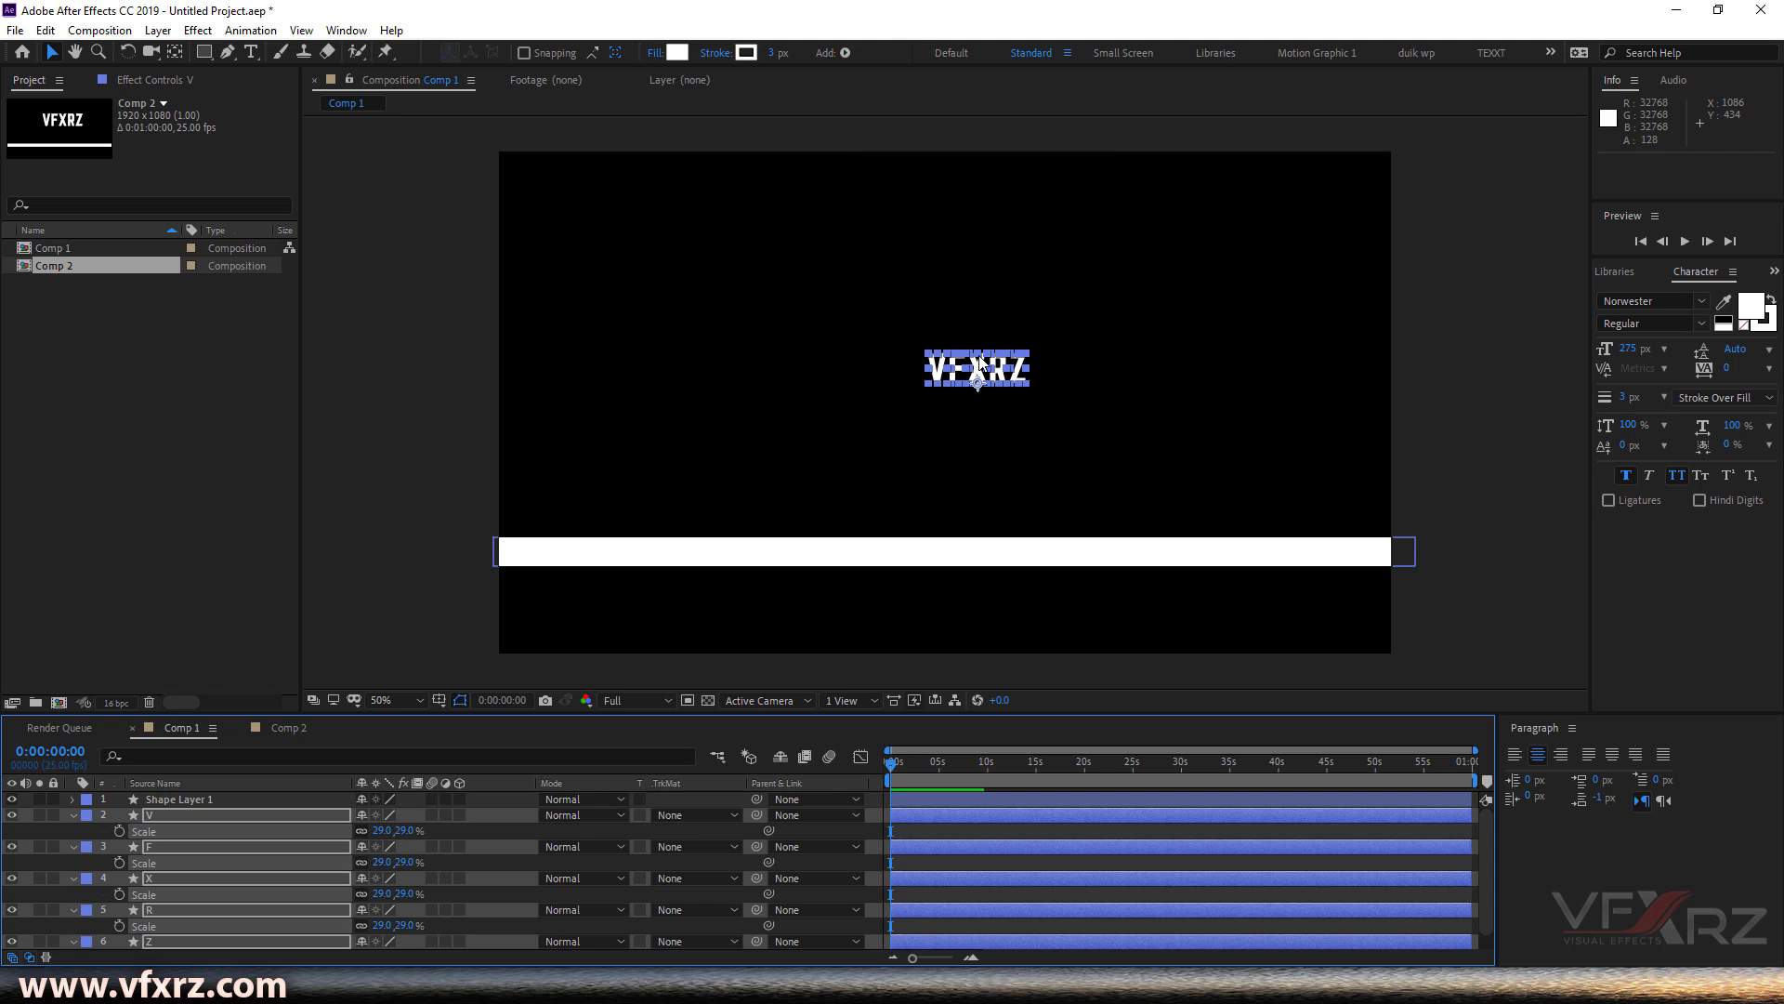
Move the five letters to the composition's upper left, undoing an accidental stretch.
{"action": "left_click_drag", "start_coordinate": [973, 366], "coordinate": [693, 294]}
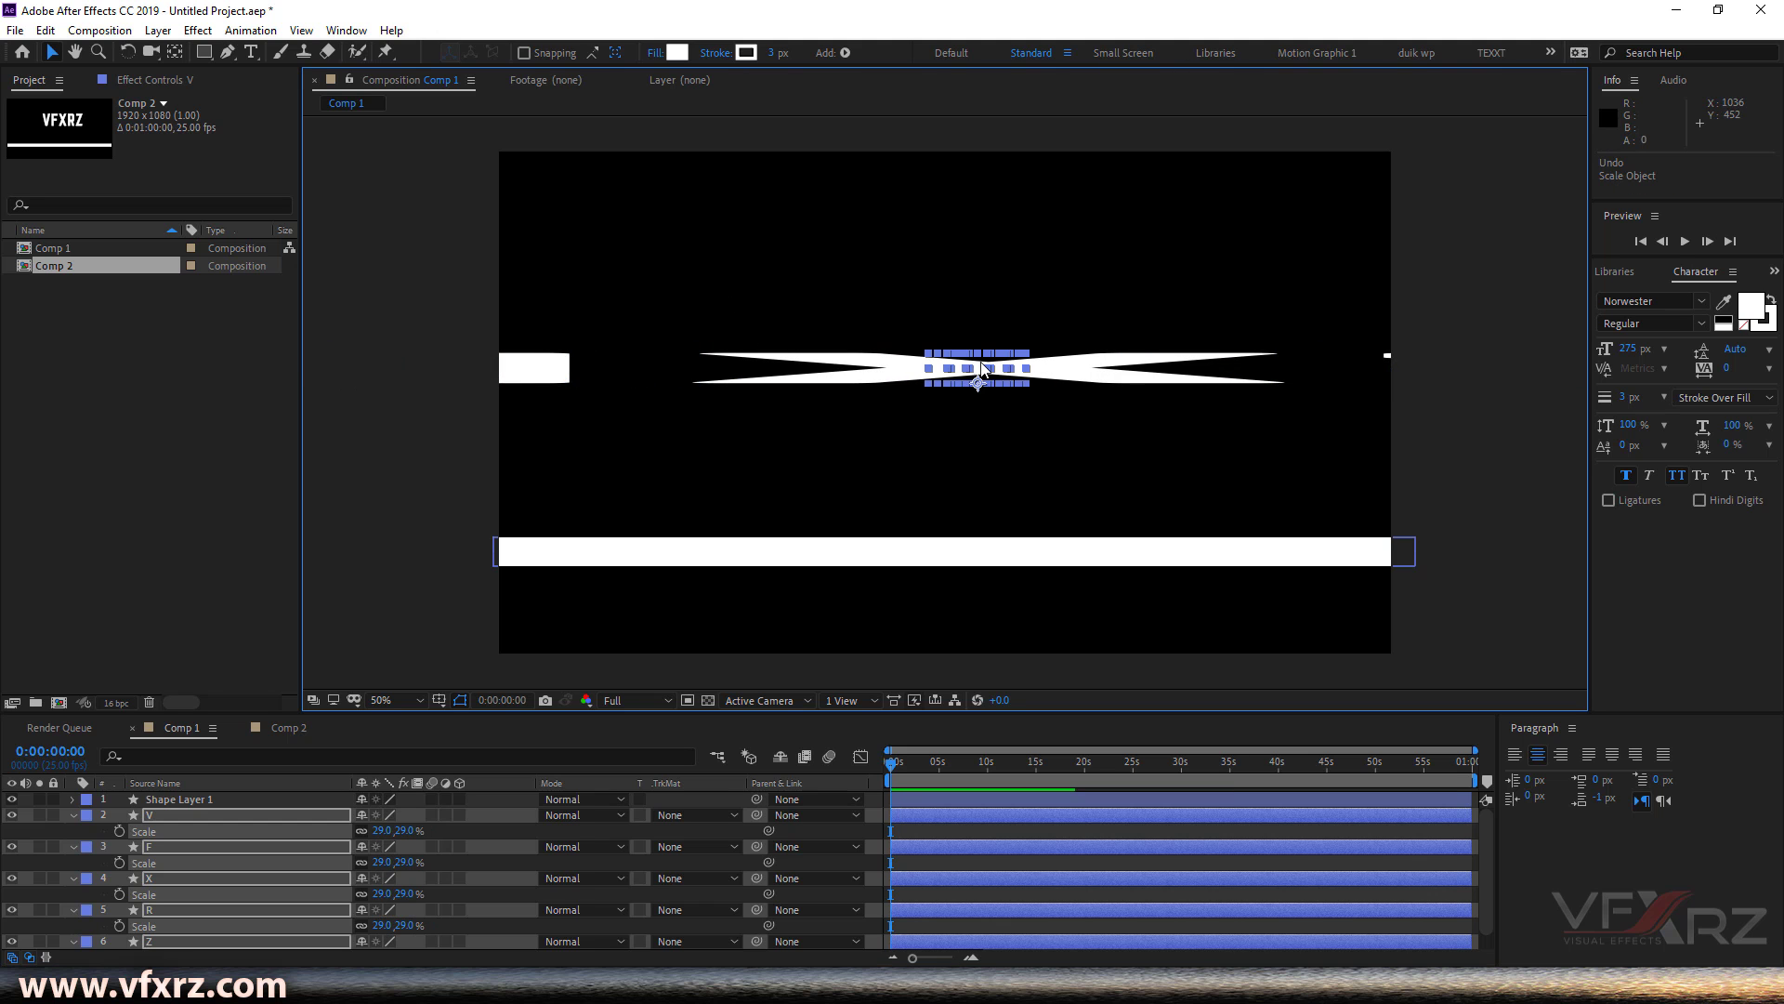
{"action": "key", "text": "ctrl+z"}
{"action": "left_click_drag", "start_coordinate": [922, 342], "coordinate": [669, 240]}
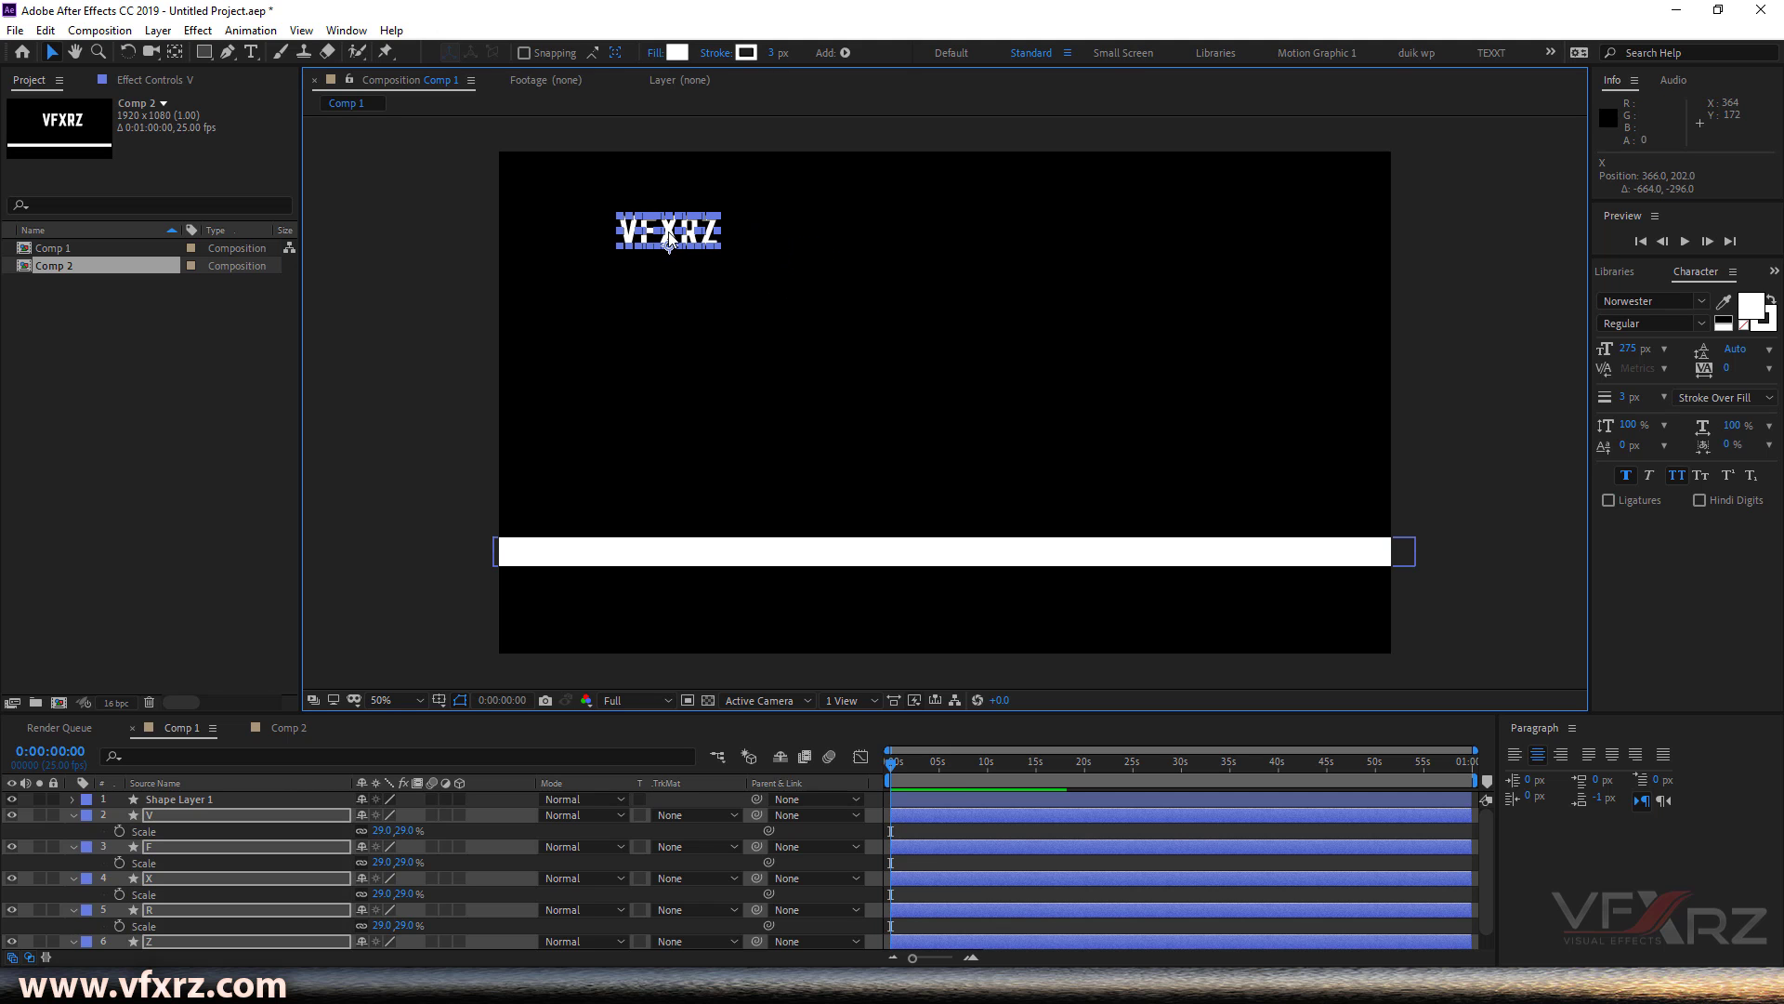
{"action": "left_click", "coordinate": [596, 558]}
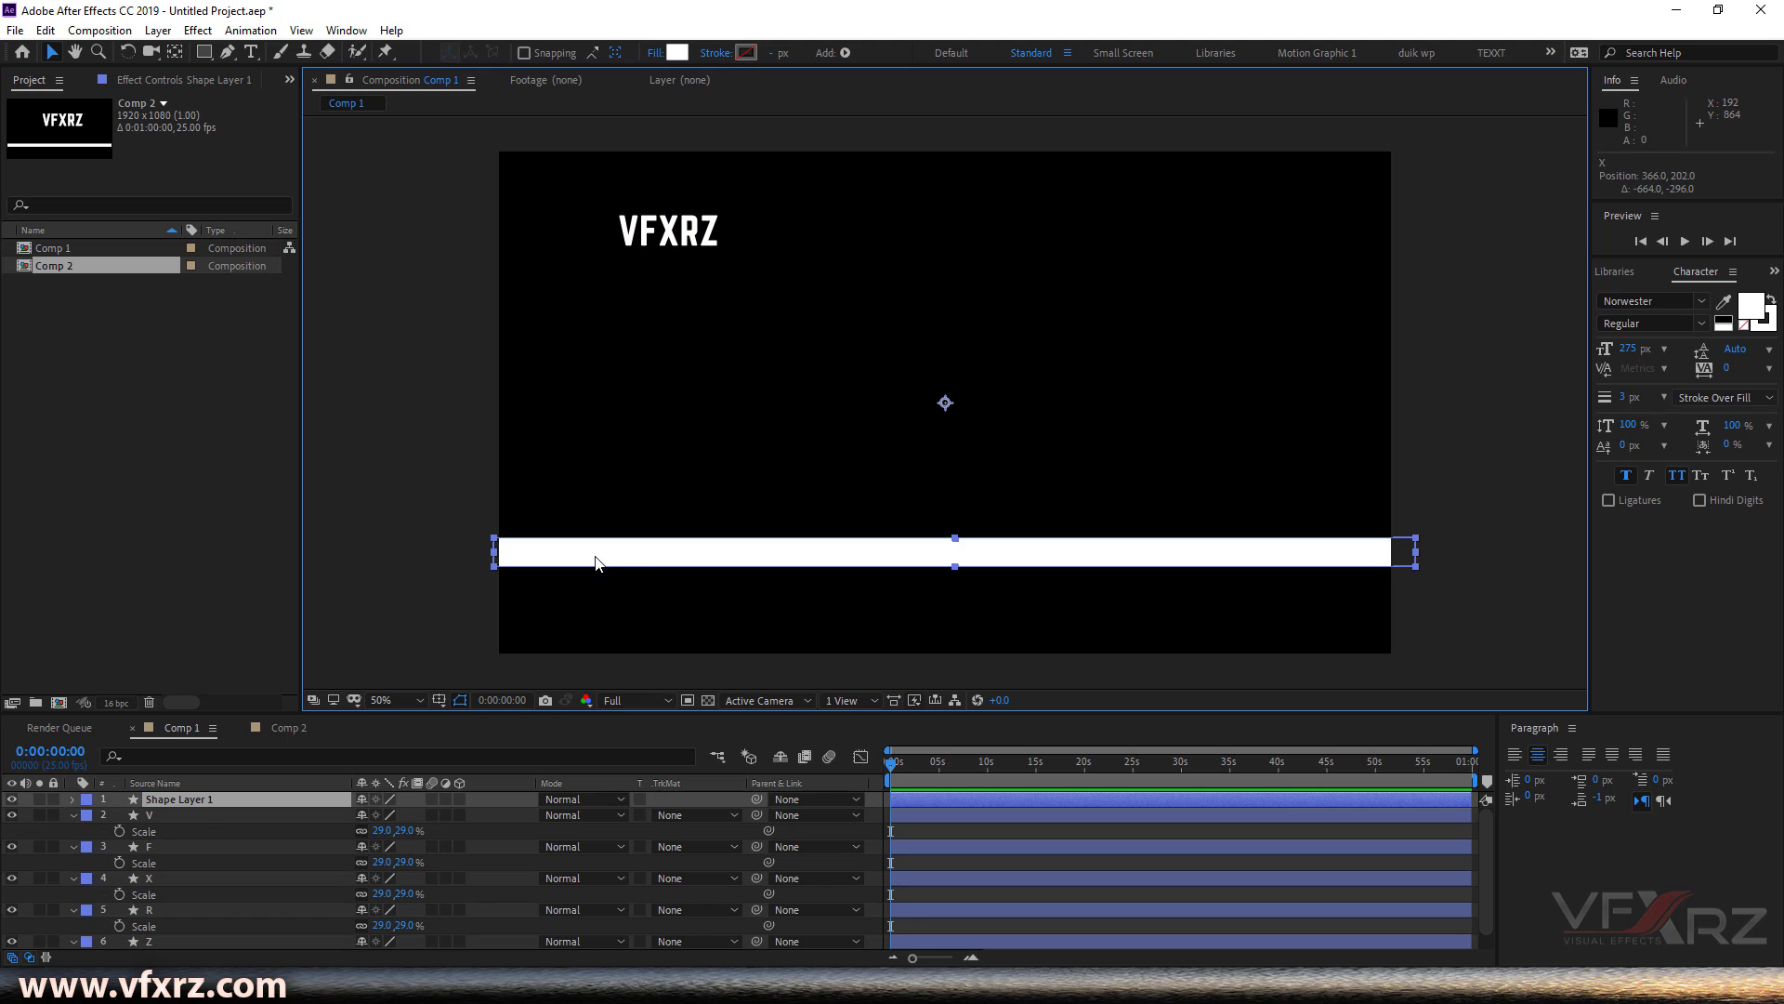
Collapse the letter layers' properties and select the white bar, Shape Layer 1.
{"action": "left_click", "coordinate": [72, 815]}
{"action": "left_click", "coordinate": [72, 831]}
{"action": "left_click", "coordinate": [72, 847]}
{"action": "left_click", "coordinate": [74, 879]}
{"action": "left_click", "coordinate": [81, 861]}
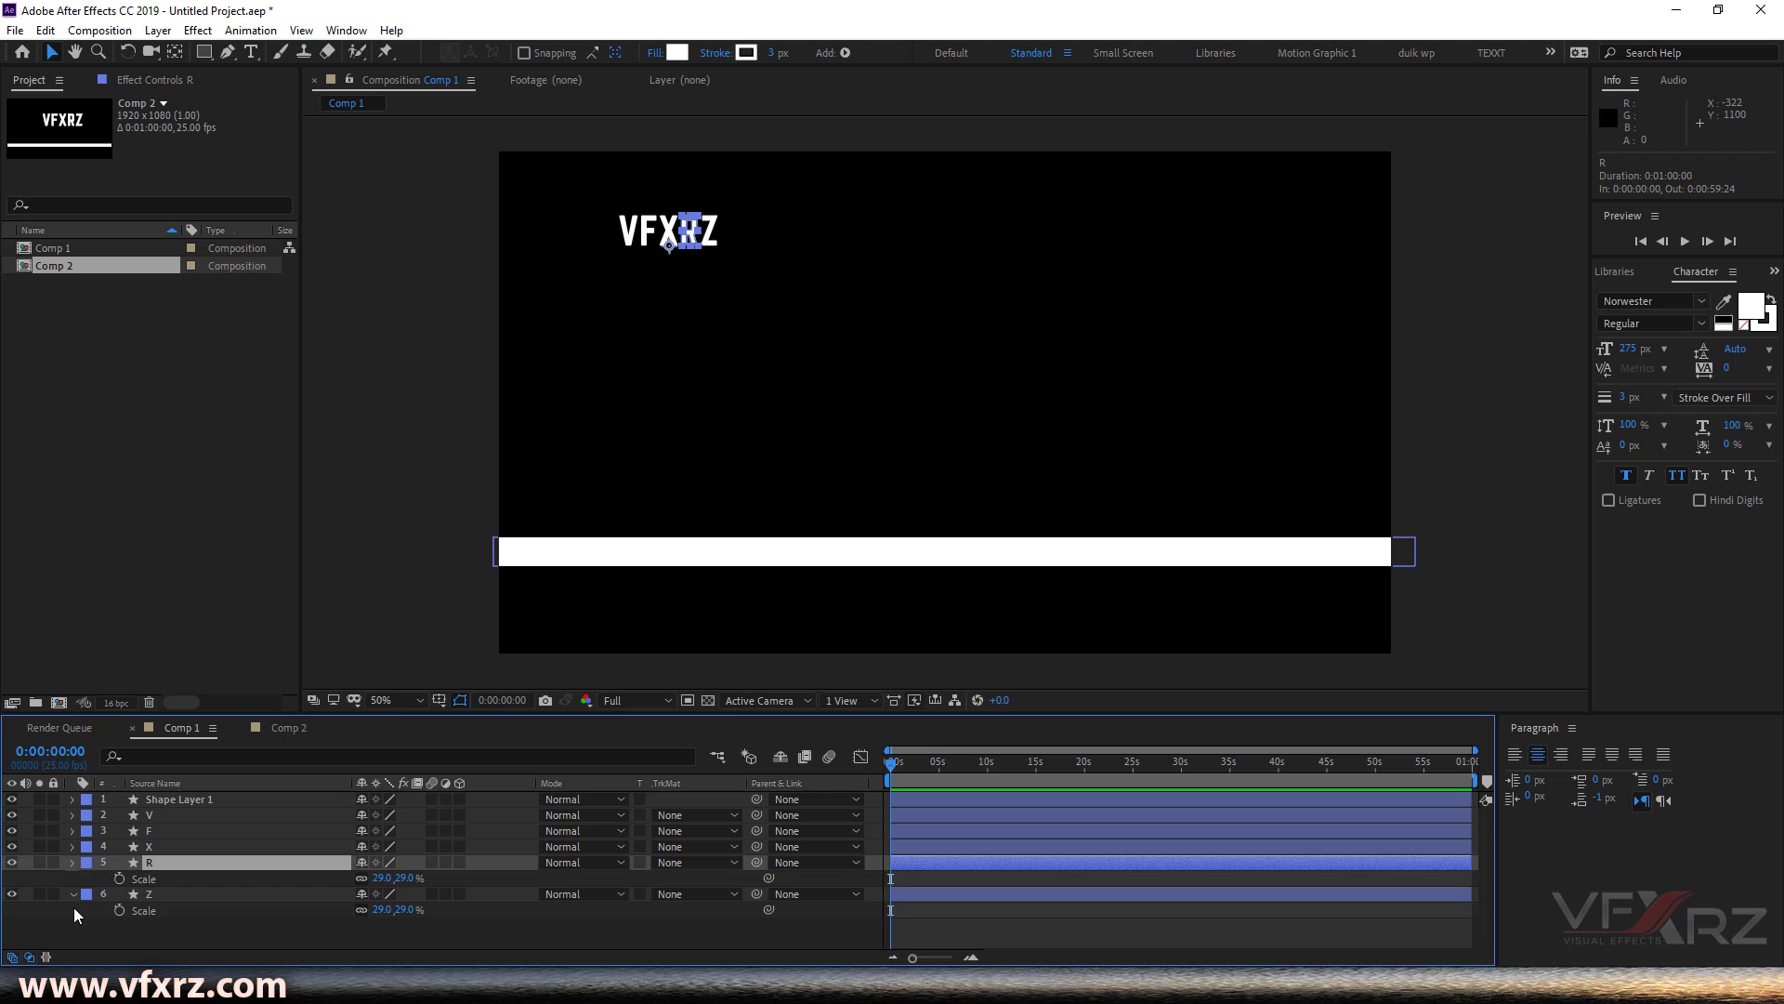
{"action": "left_click", "coordinate": [75, 878]}
{"action": "left_click", "coordinate": [75, 901]}
{"action": "left_click", "coordinate": [191, 799]}
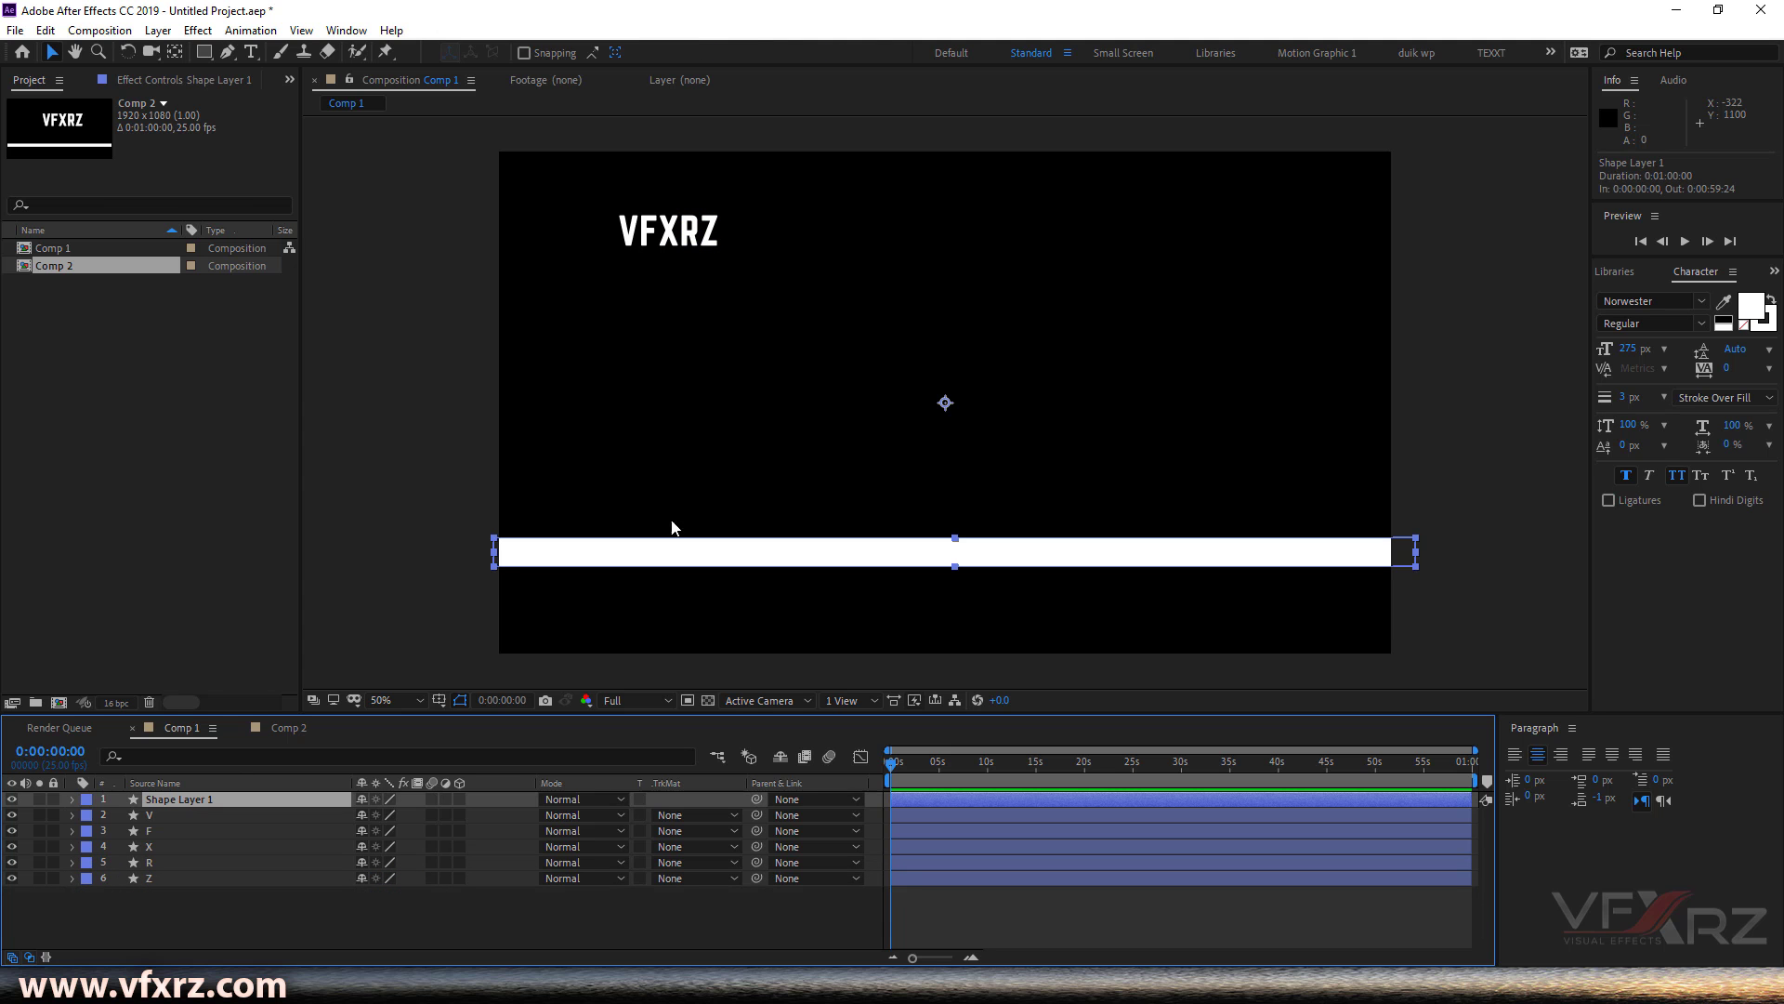
Shrink the bar to a short thin strip, move it under VFXRZ, and rotate it to 17°.
{"action": "left_click_drag", "start_coordinate": [499, 560], "coordinate": [814, 561]}
{"action": "left_click_drag", "start_coordinate": [947, 566], "coordinate": [928, 460]}
{"action": "left_click_drag", "start_coordinate": [925, 461], "coordinate": [698, 288]}
{"action": "key", "text": "r"}
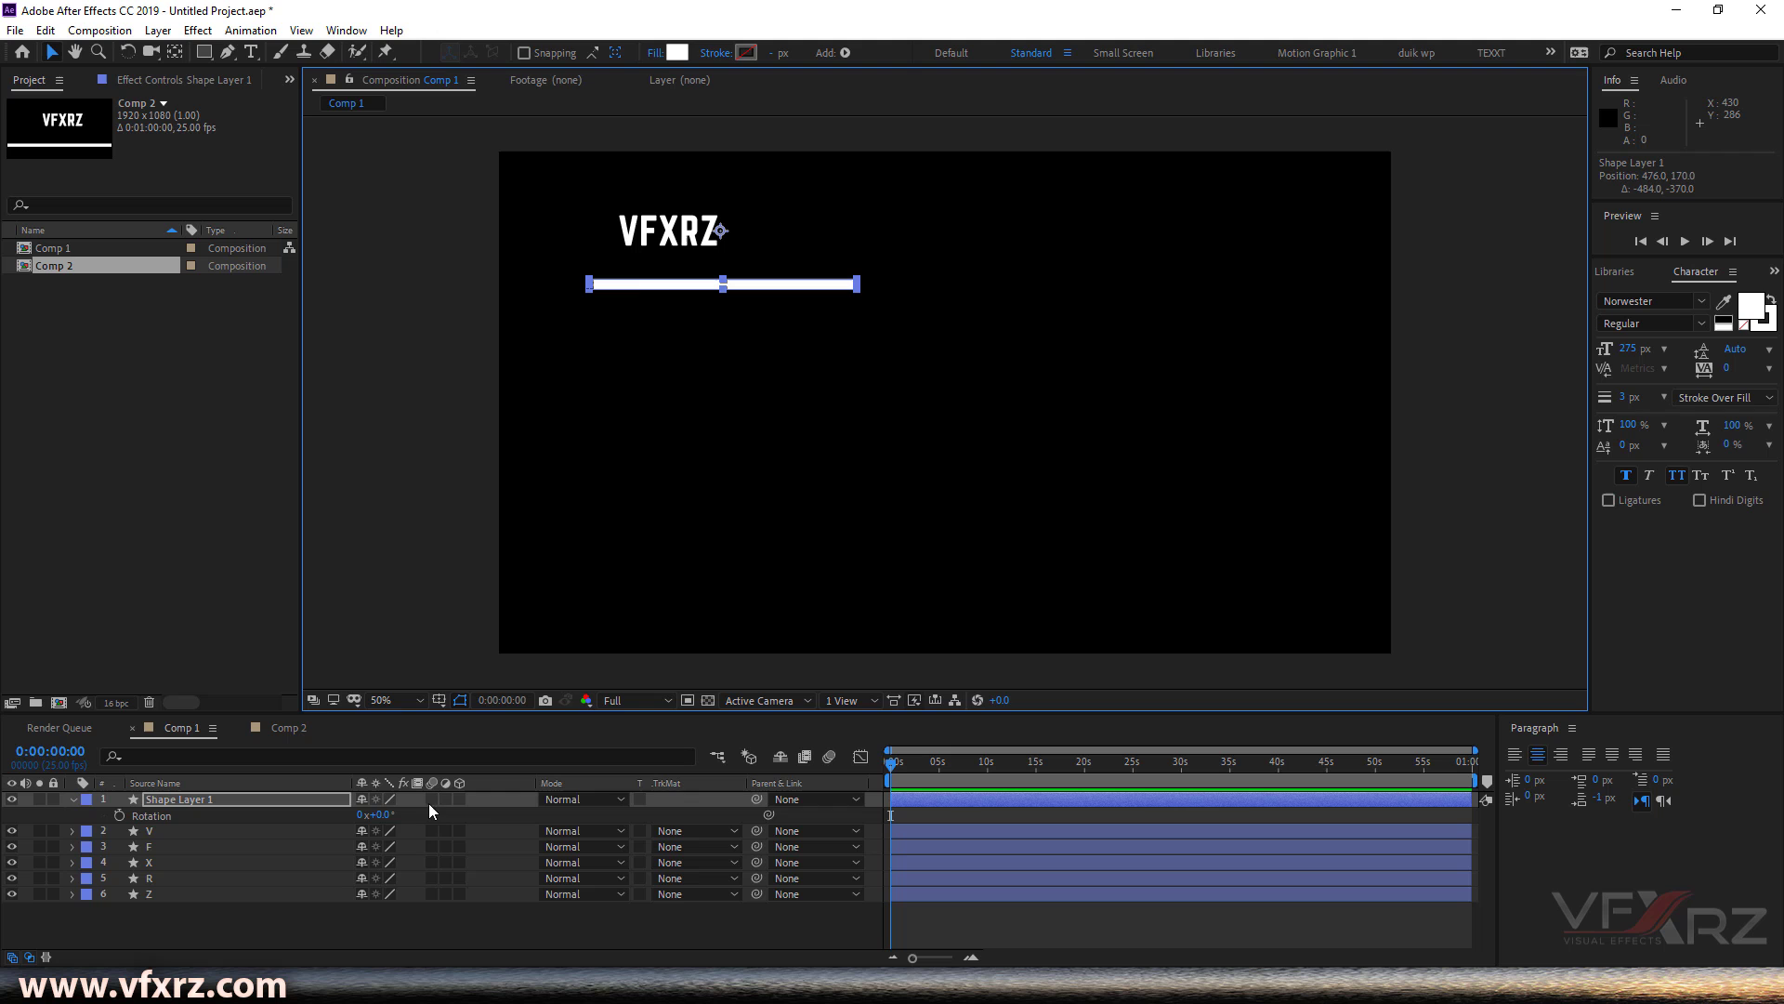
{"action": "left_click_drag", "start_coordinate": [386, 817], "coordinate": [487, 706]}
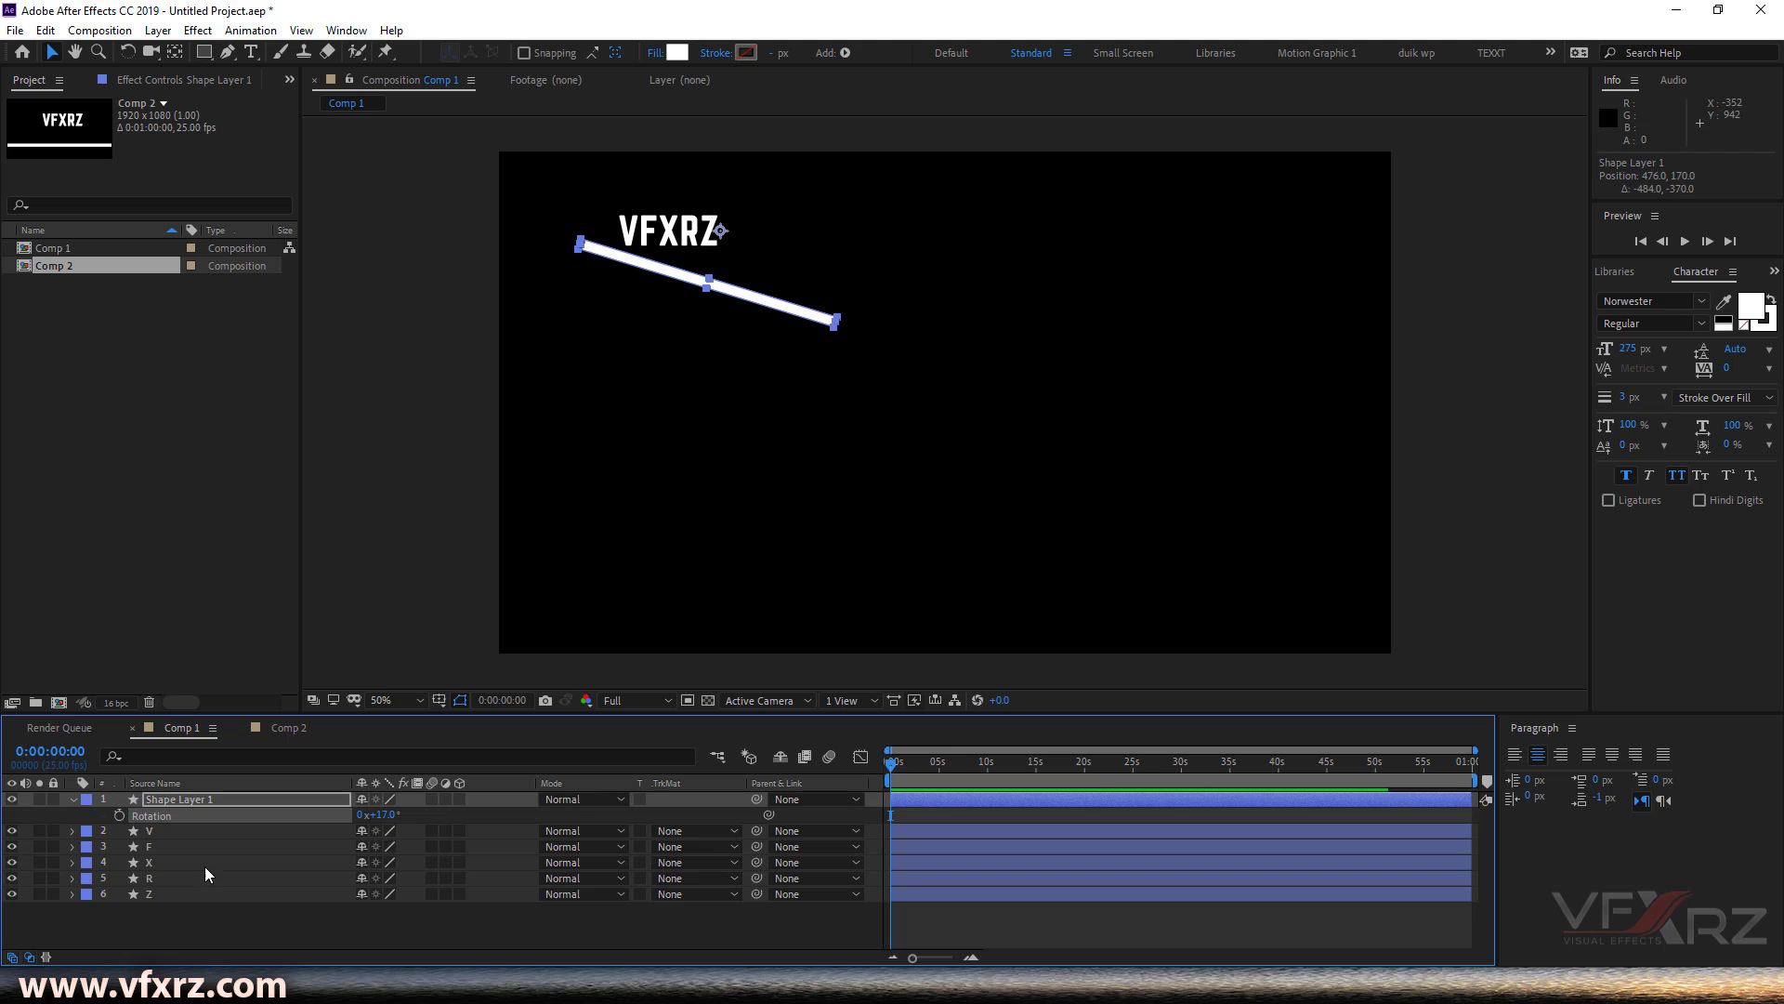
Duplicate Shape Layer 1 with Edit > Duplicate, creating Shape Layer 2.
{"action": "left_click", "coordinate": [160, 799]}
{"action": "left_click", "coordinate": [54, 28]}
{"action": "mouse_move", "coordinate": [99, 30]}
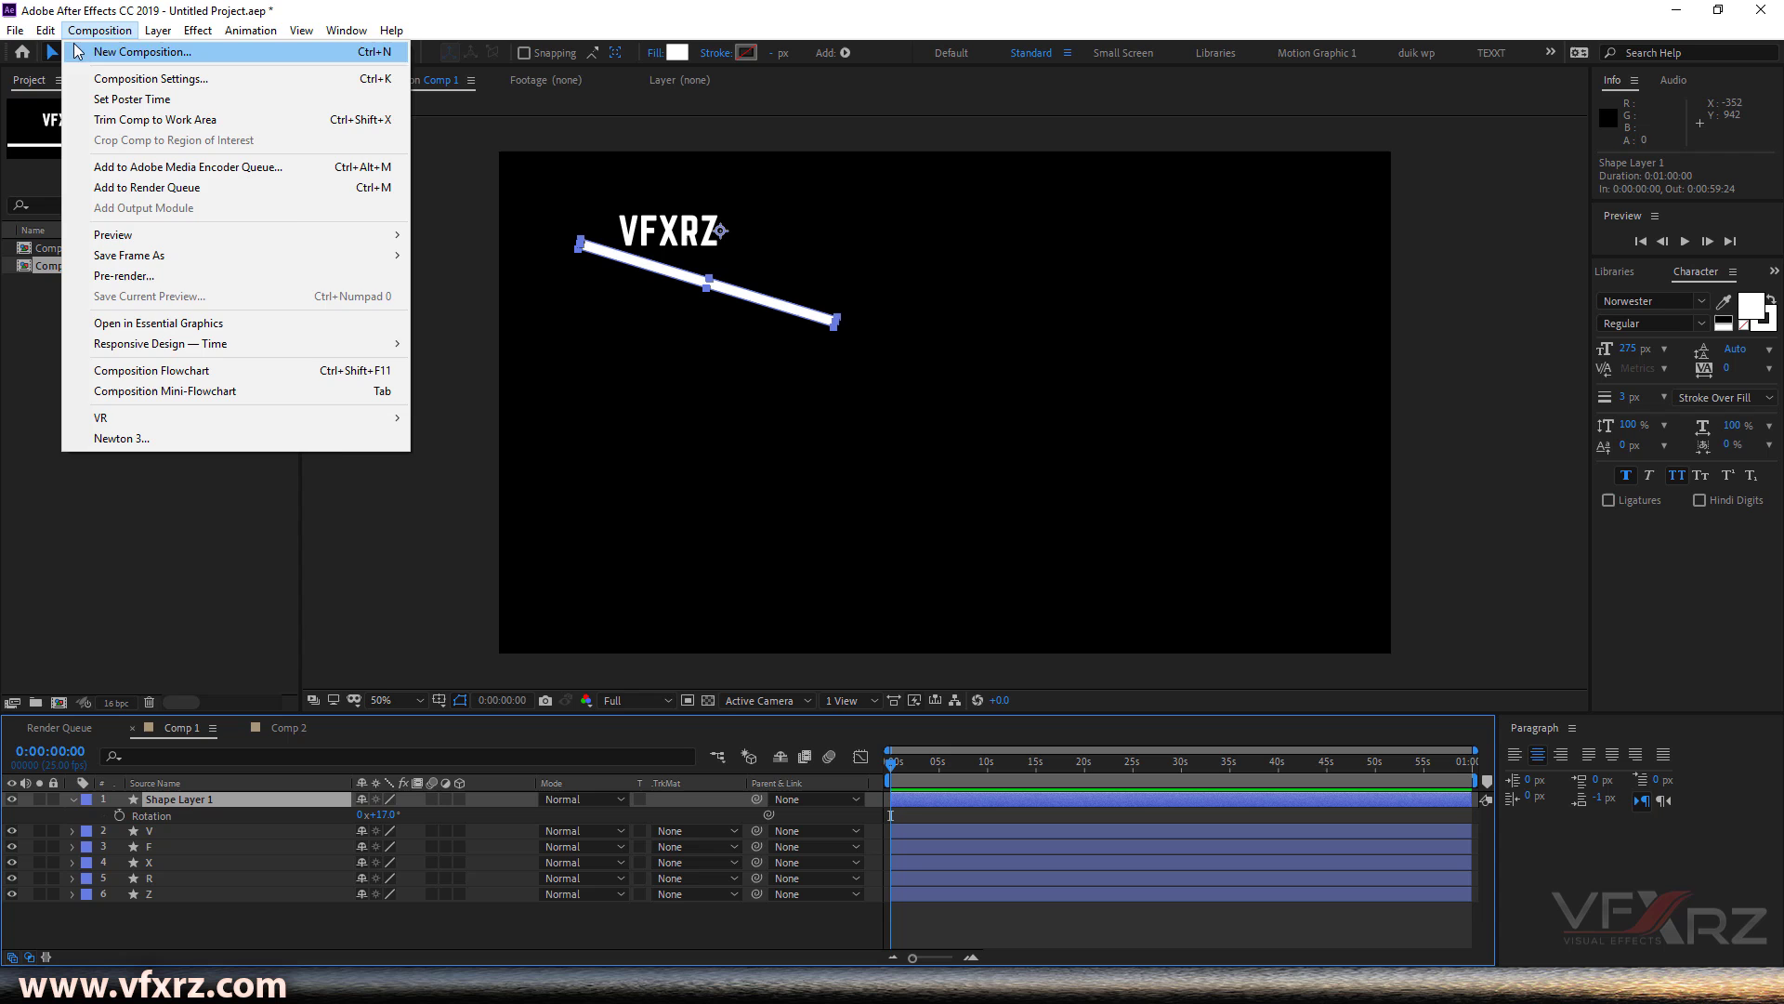
{"action": "mouse_move", "coordinate": [46, 30]}
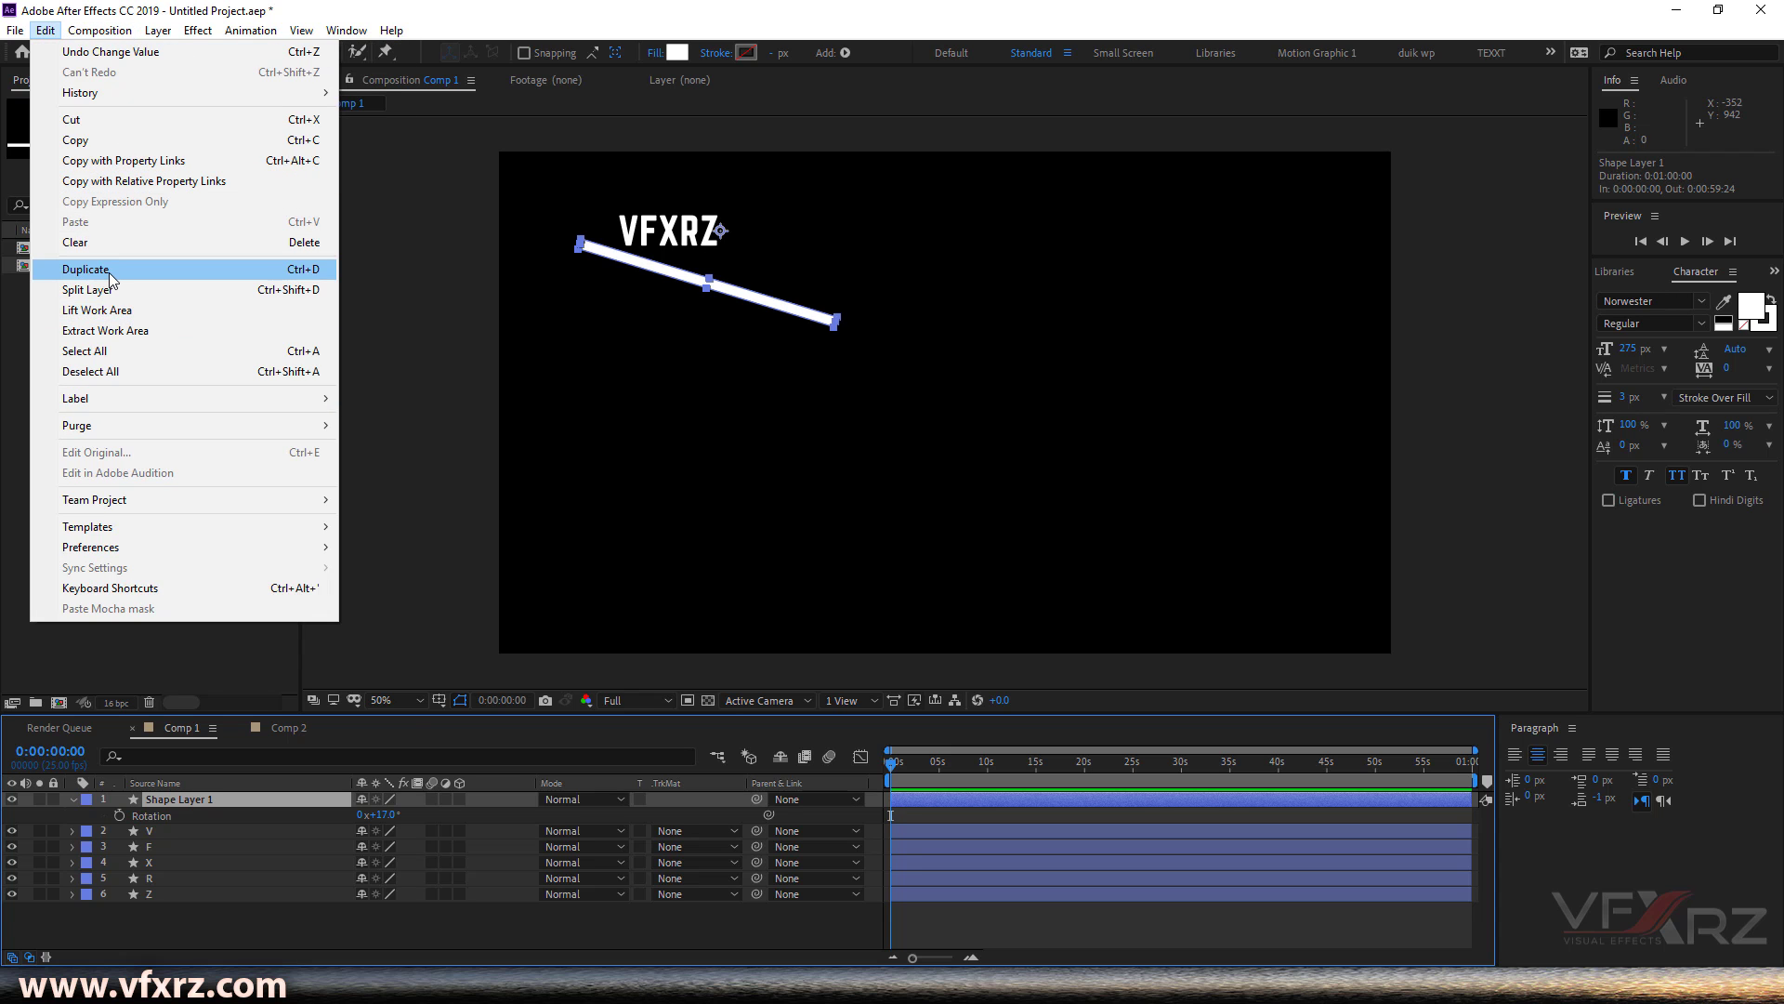
{"action": "left_click", "coordinate": [85, 269]}
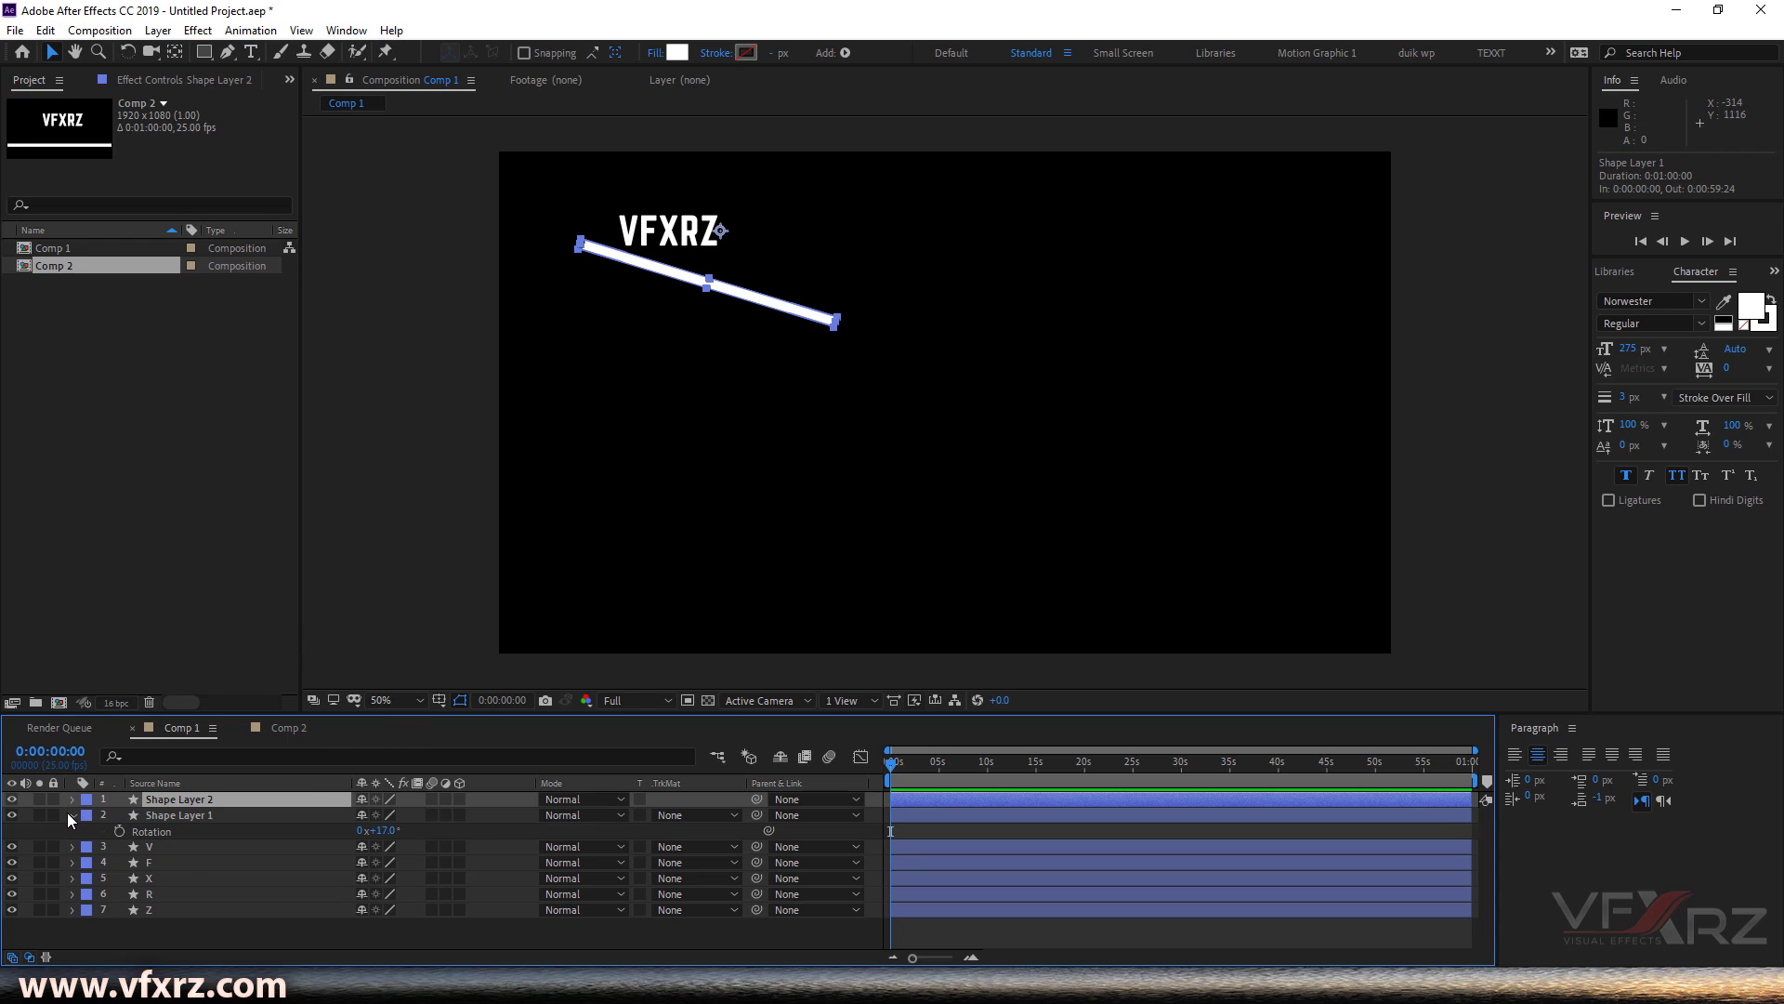
Unlink Shape Layer 2's Scale and make Scale X negative to flip the bar.
{"action": "left_click", "coordinate": [70, 814]}
{"action": "left_click", "coordinate": [71, 797]}
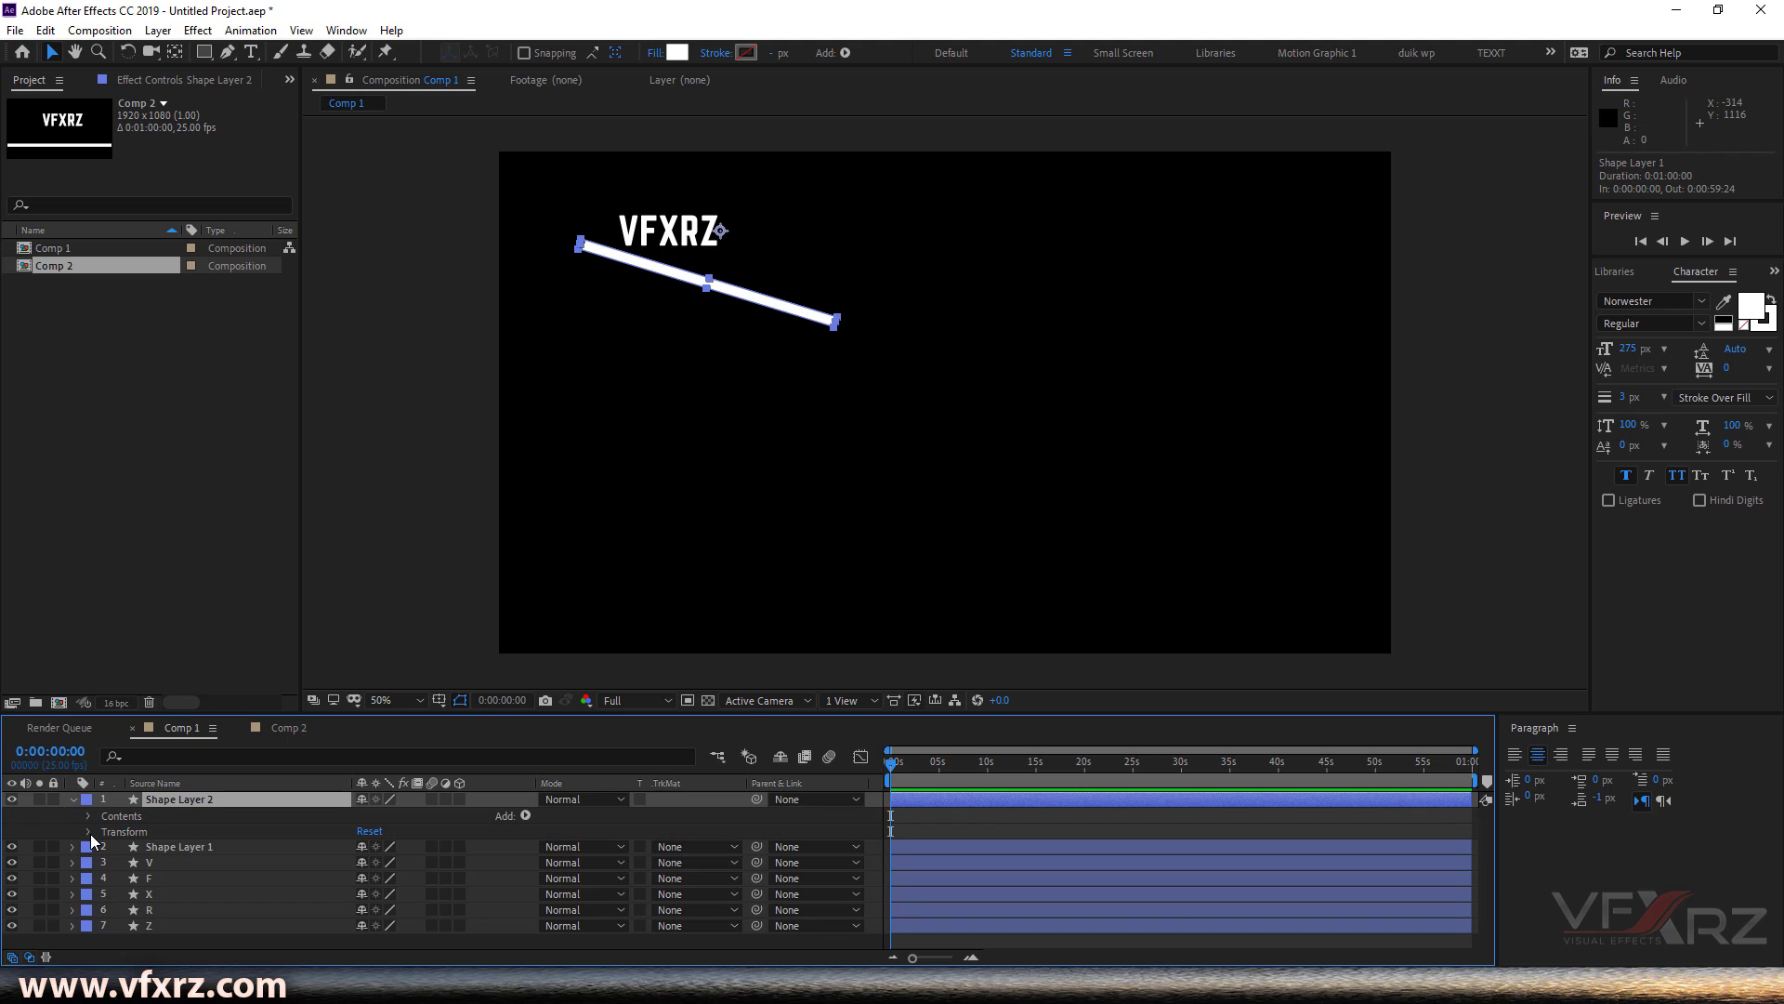
{"action": "left_click", "coordinate": [89, 831]}
{"action": "left_click", "coordinate": [148, 880]}
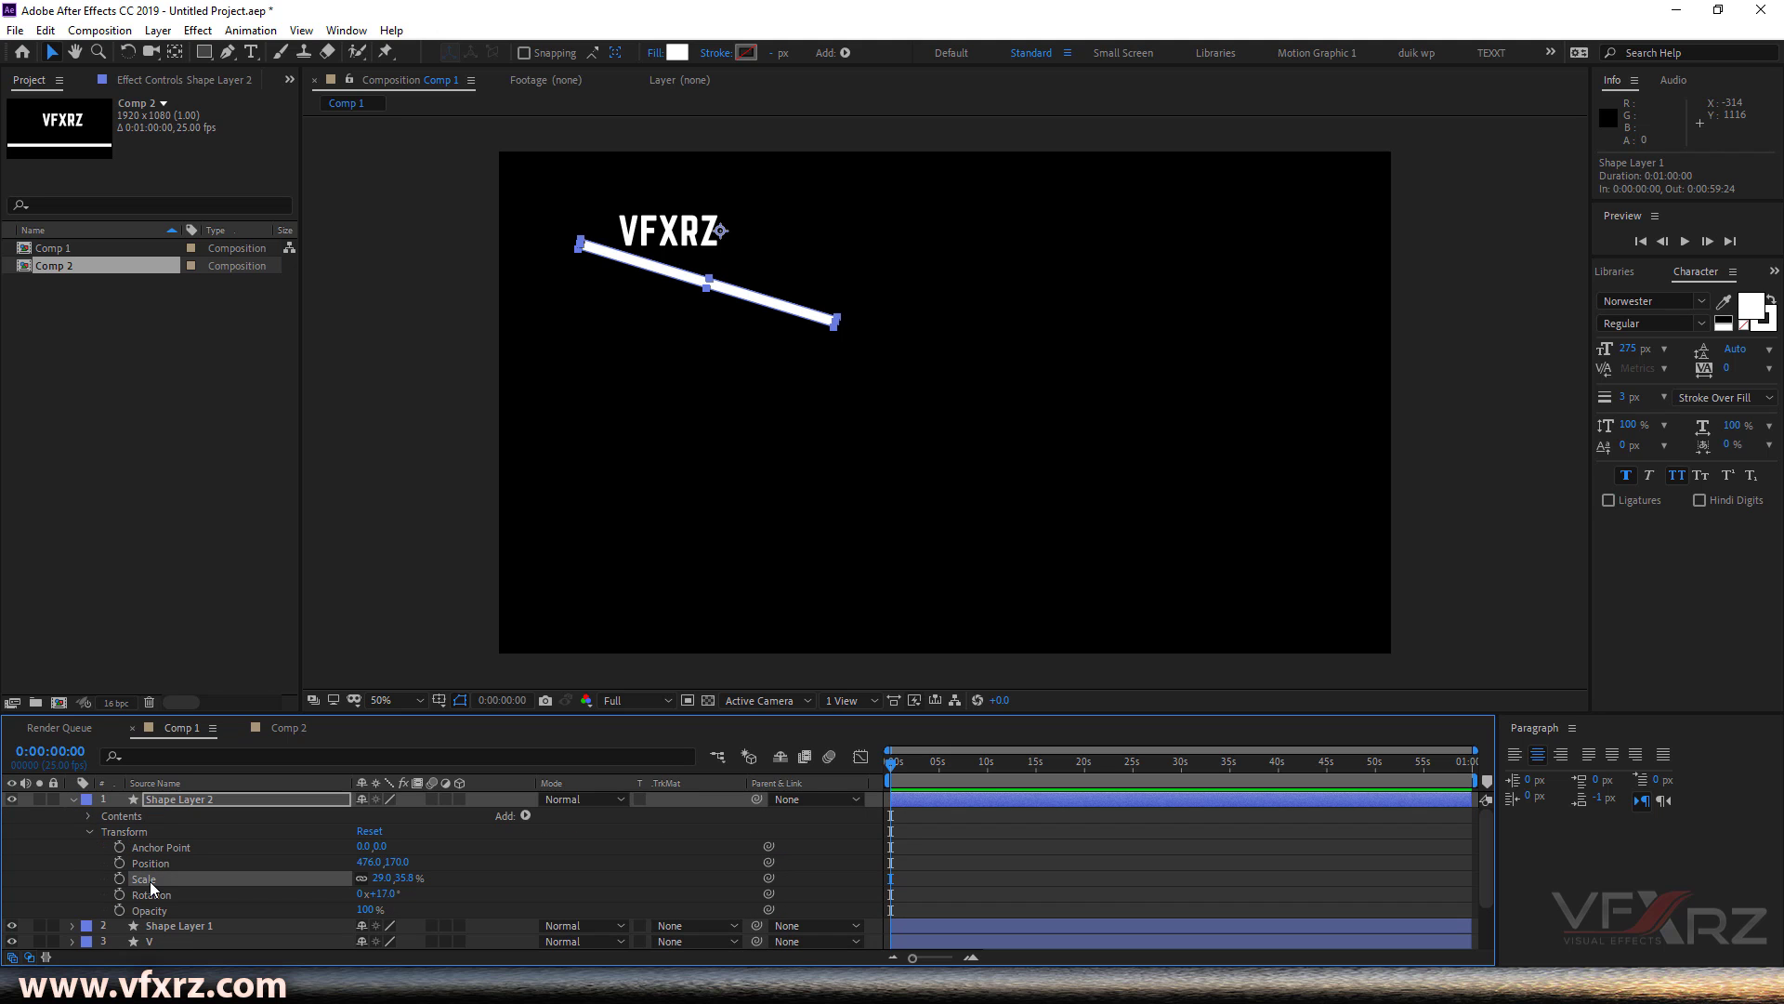
{"action": "left_click", "coordinate": [361, 878]}
{"action": "left_click", "coordinate": [379, 878]}
{"action": "left_click", "coordinate": [380, 878]}
{"action": "key", "text": "Return"}
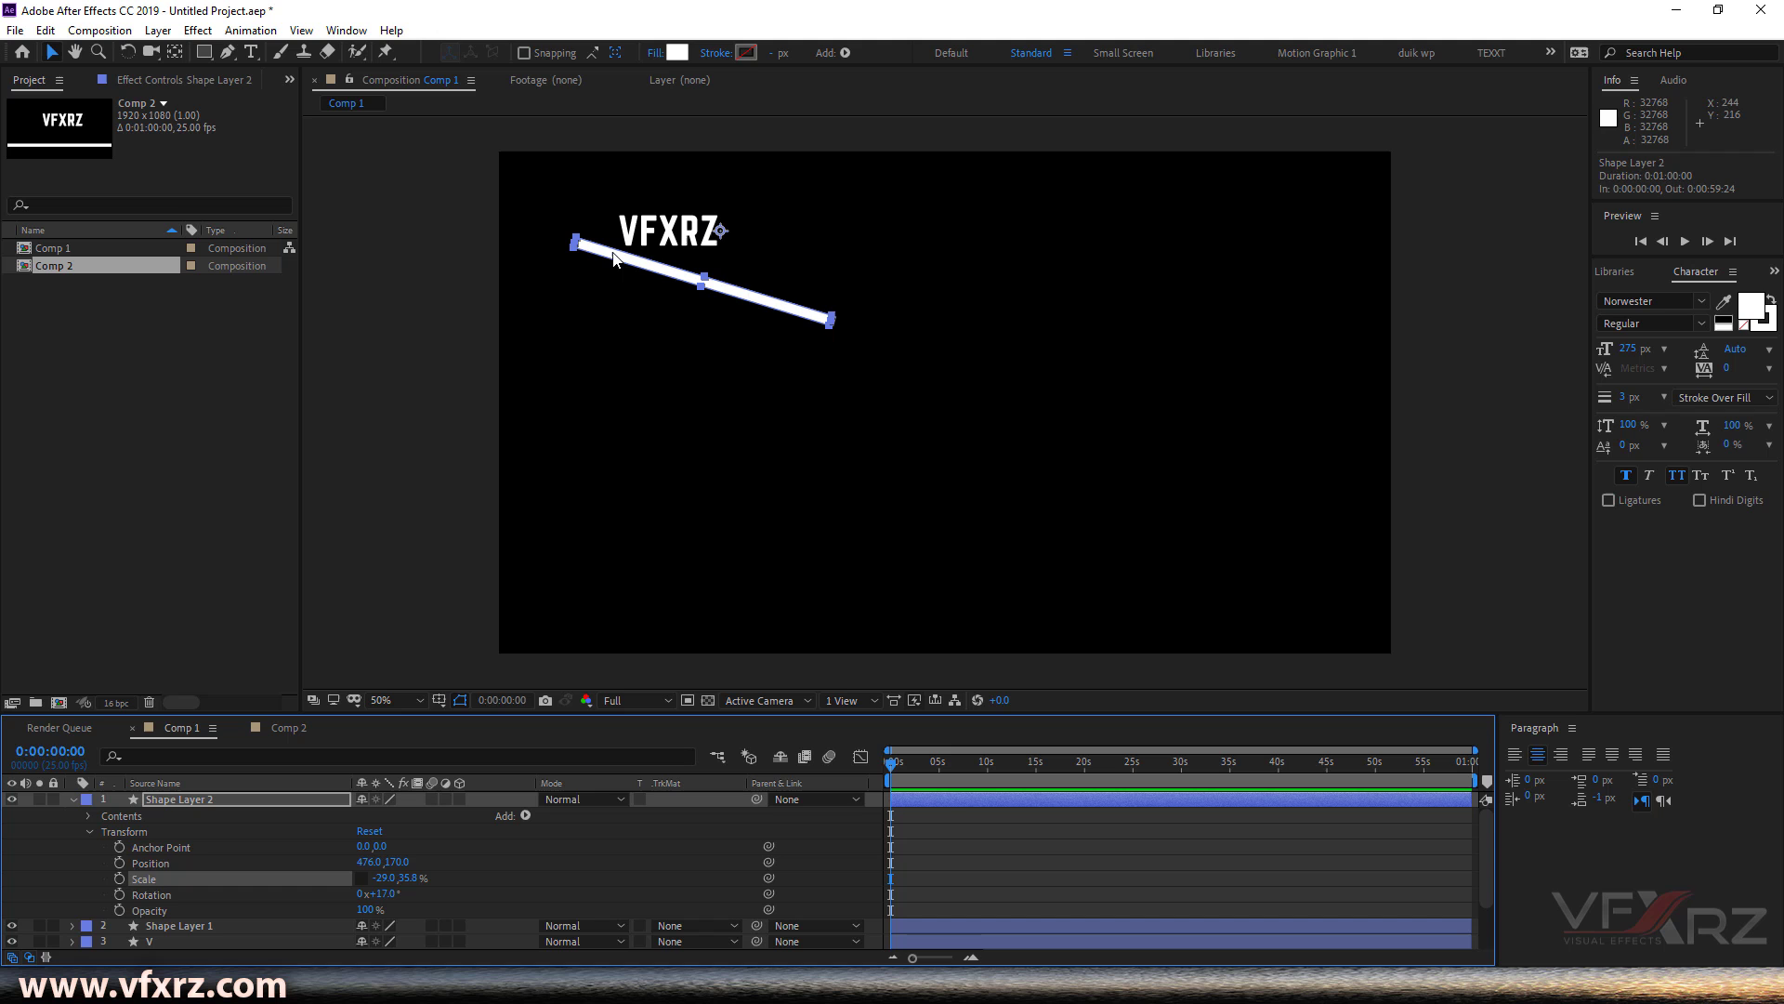
Move the copy right and rework its Scale, setting a negative Scale Y.
{"action": "left_click_drag", "start_coordinate": [613, 259], "coordinate": [758, 257]}
{"action": "left_click", "coordinate": [404, 879]}
{"action": "left_click", "coordinate": [386, 879]}
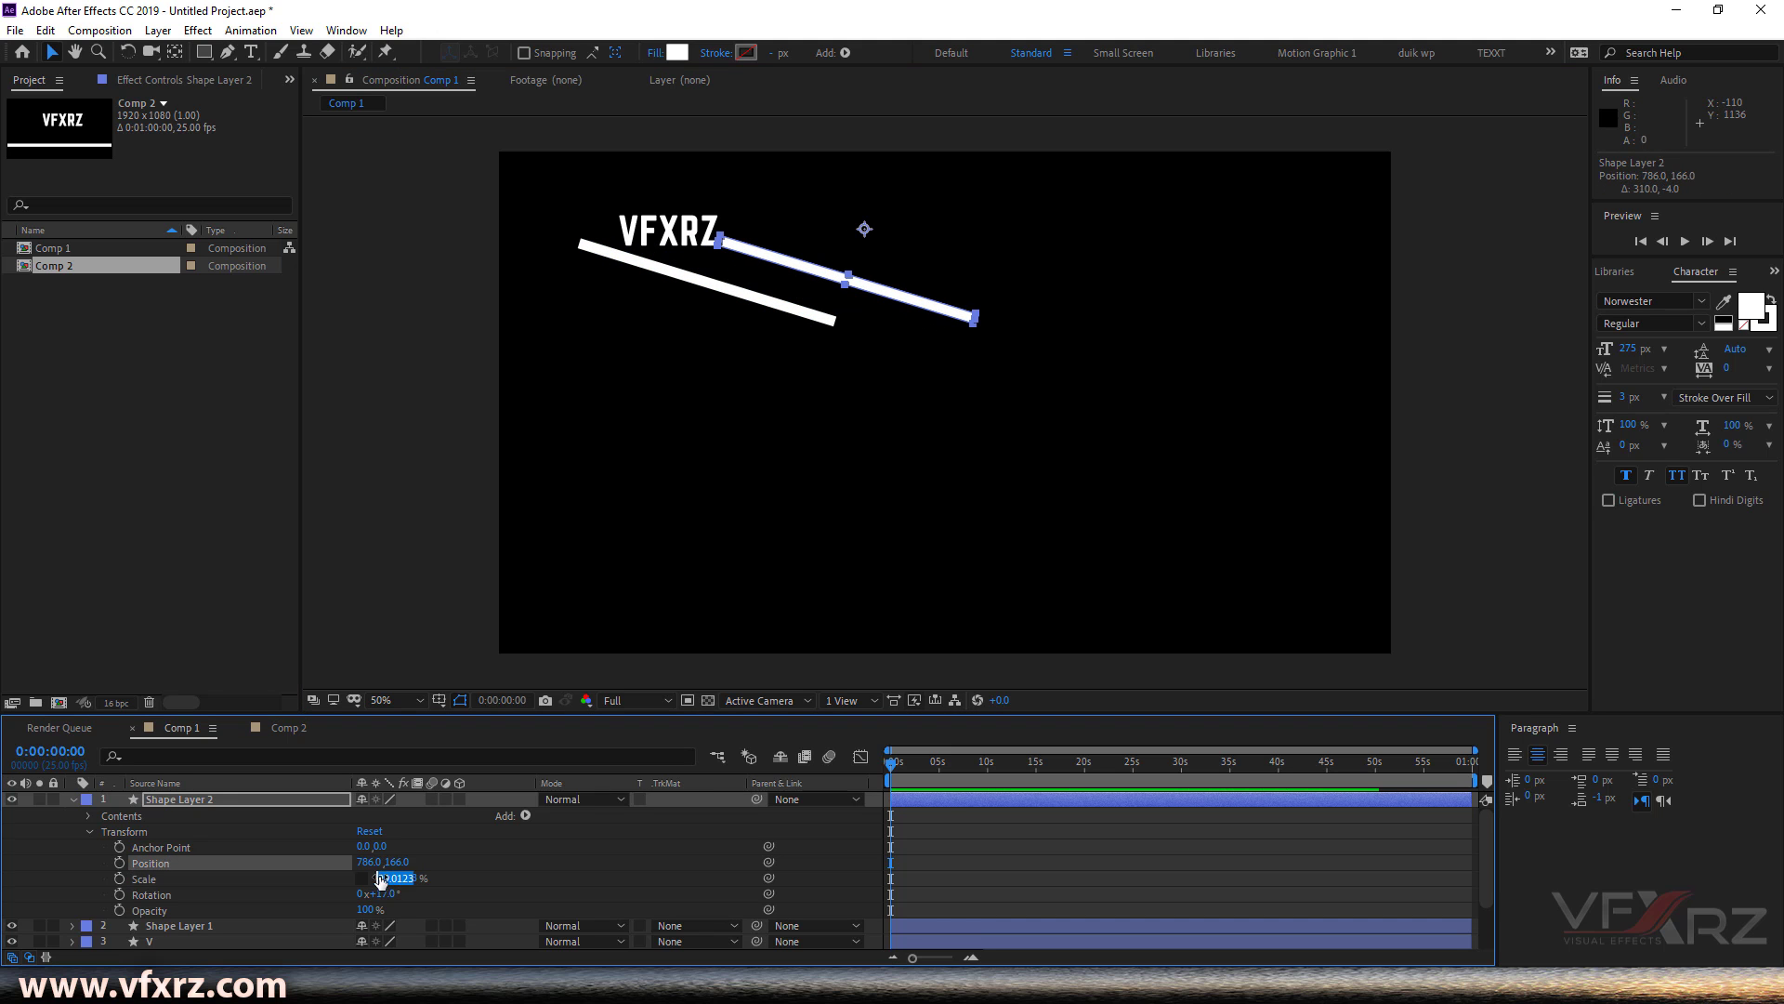
{"action": "left_click", "coordinate": [365, 878]}
{"action": "left_click", "coordinate": [431, 882]}
{"action": "left_click", "coordinate": [400, 879]}
{"action": "left_click", "coordinate": [400, 879]}
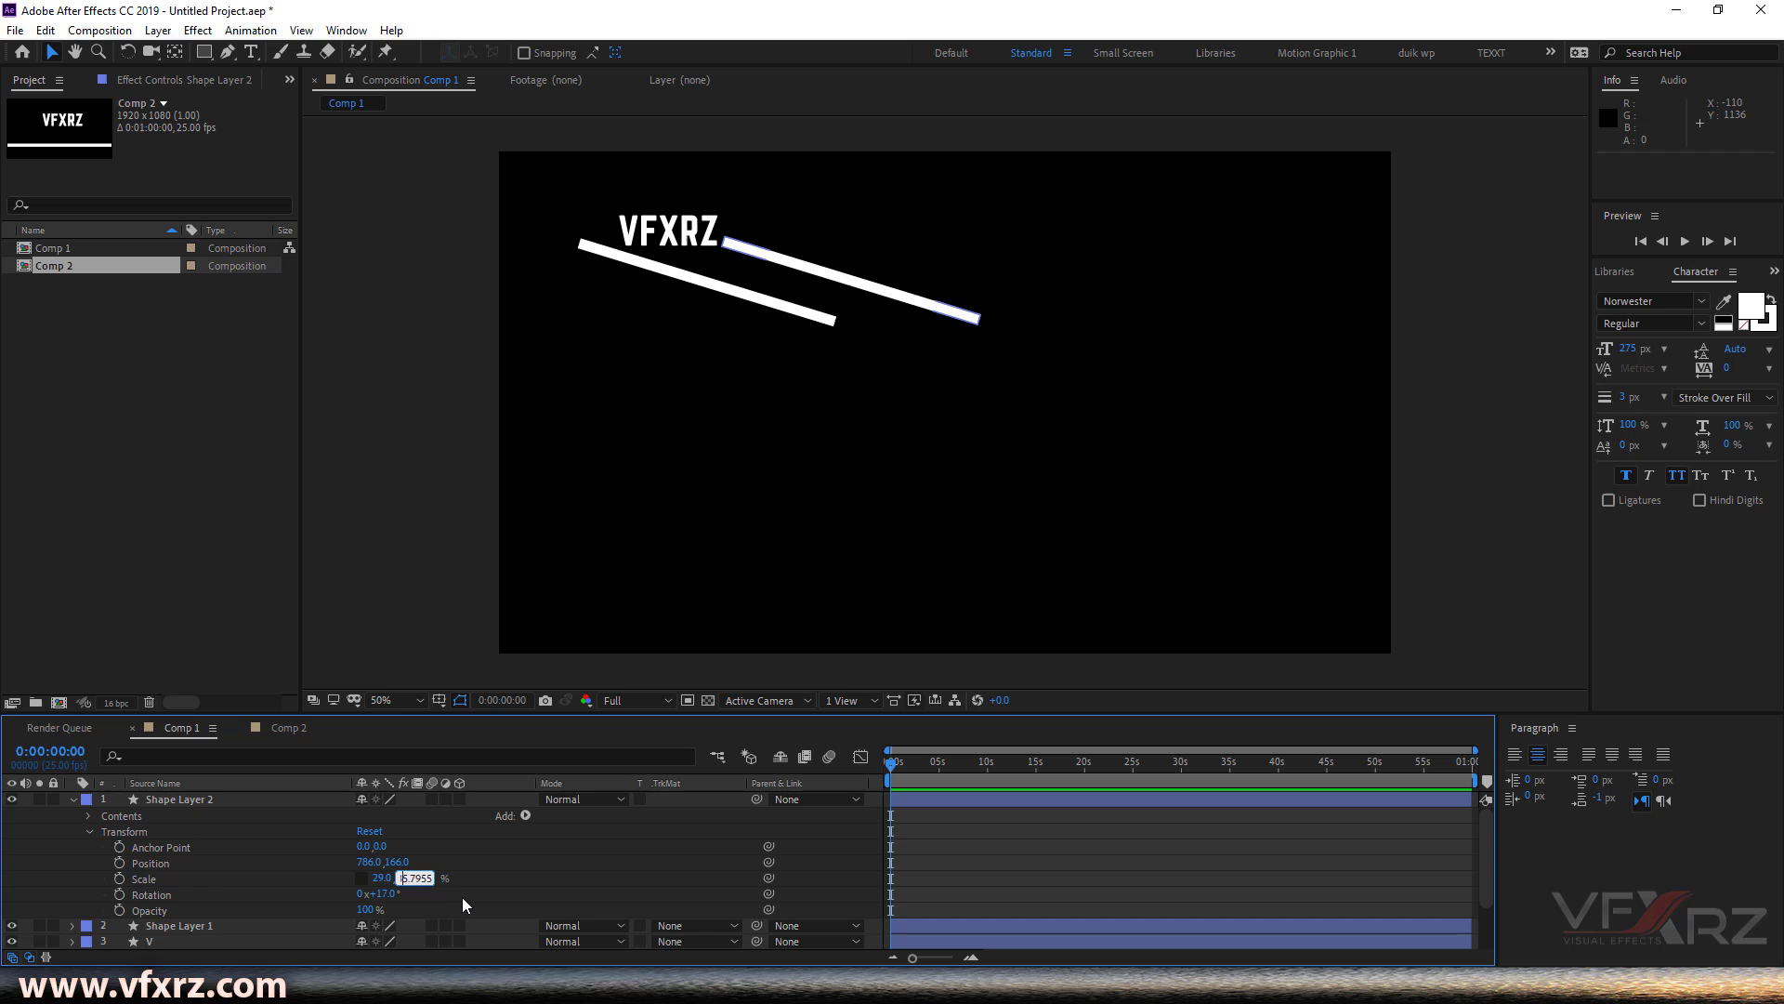
{"action": "type", "text": "-"}
{"action": "key", "text": "Return"}
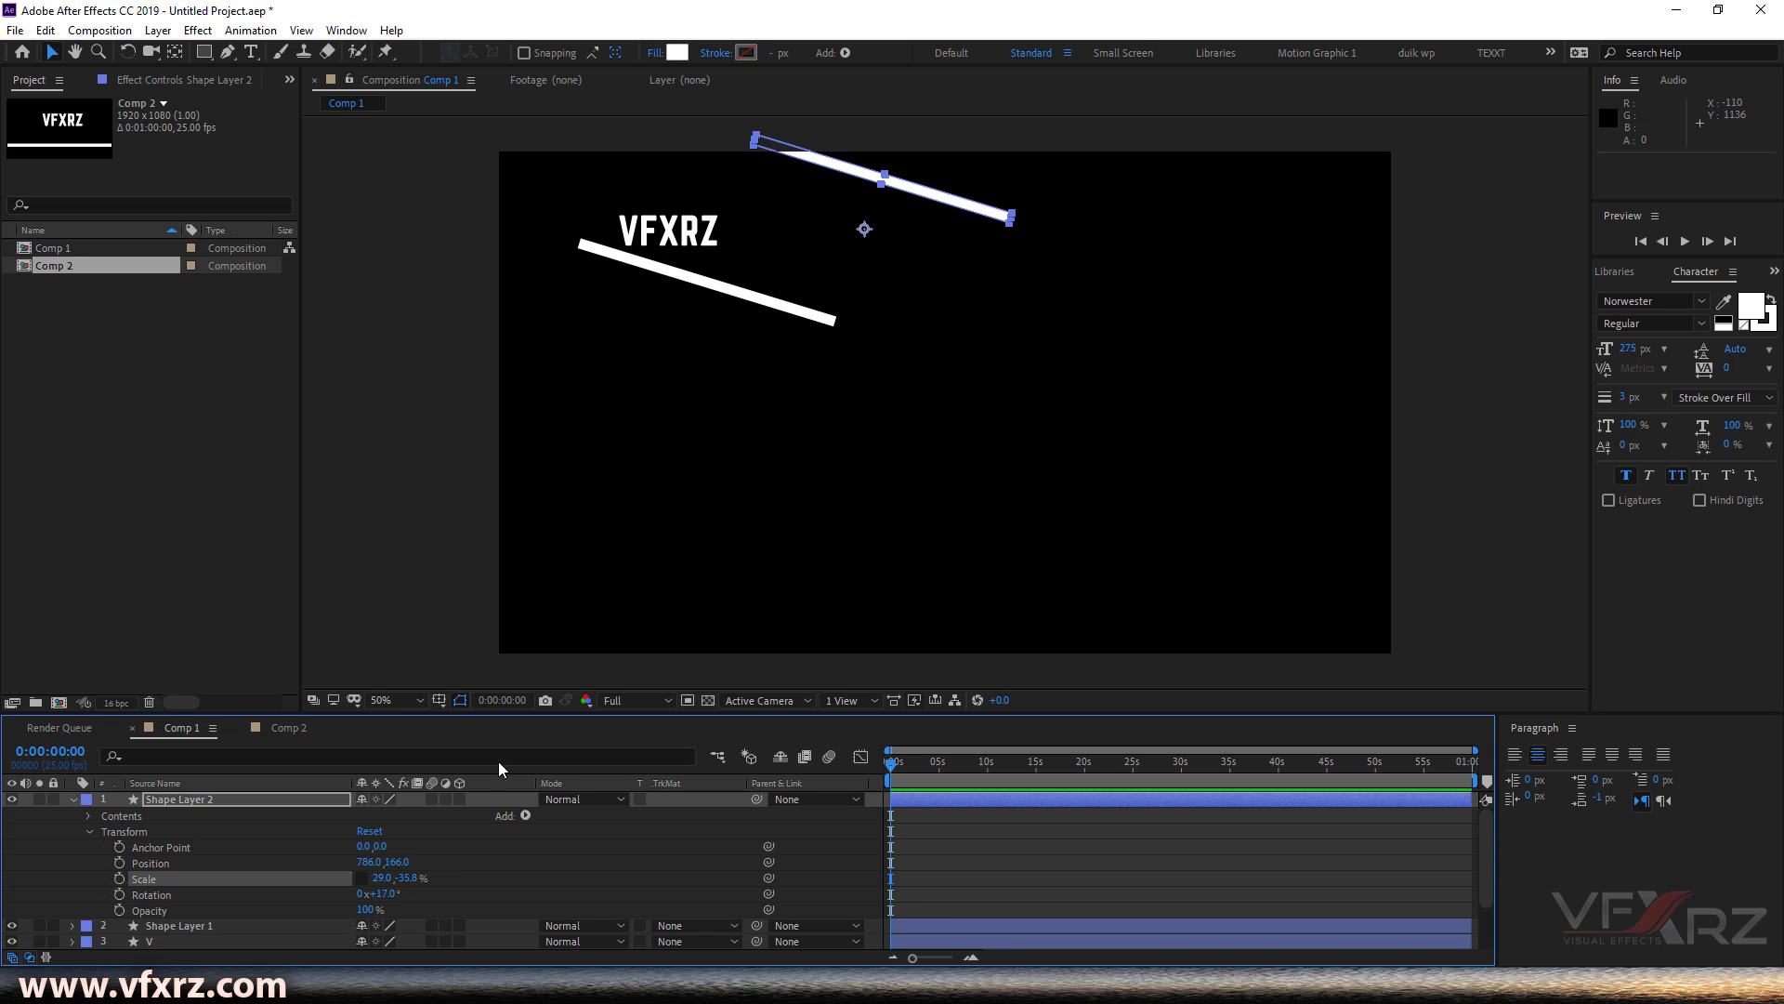
{"action": "left_click_drag", "start_coordinate": [954, 204], "coordinate": [849, 403]}
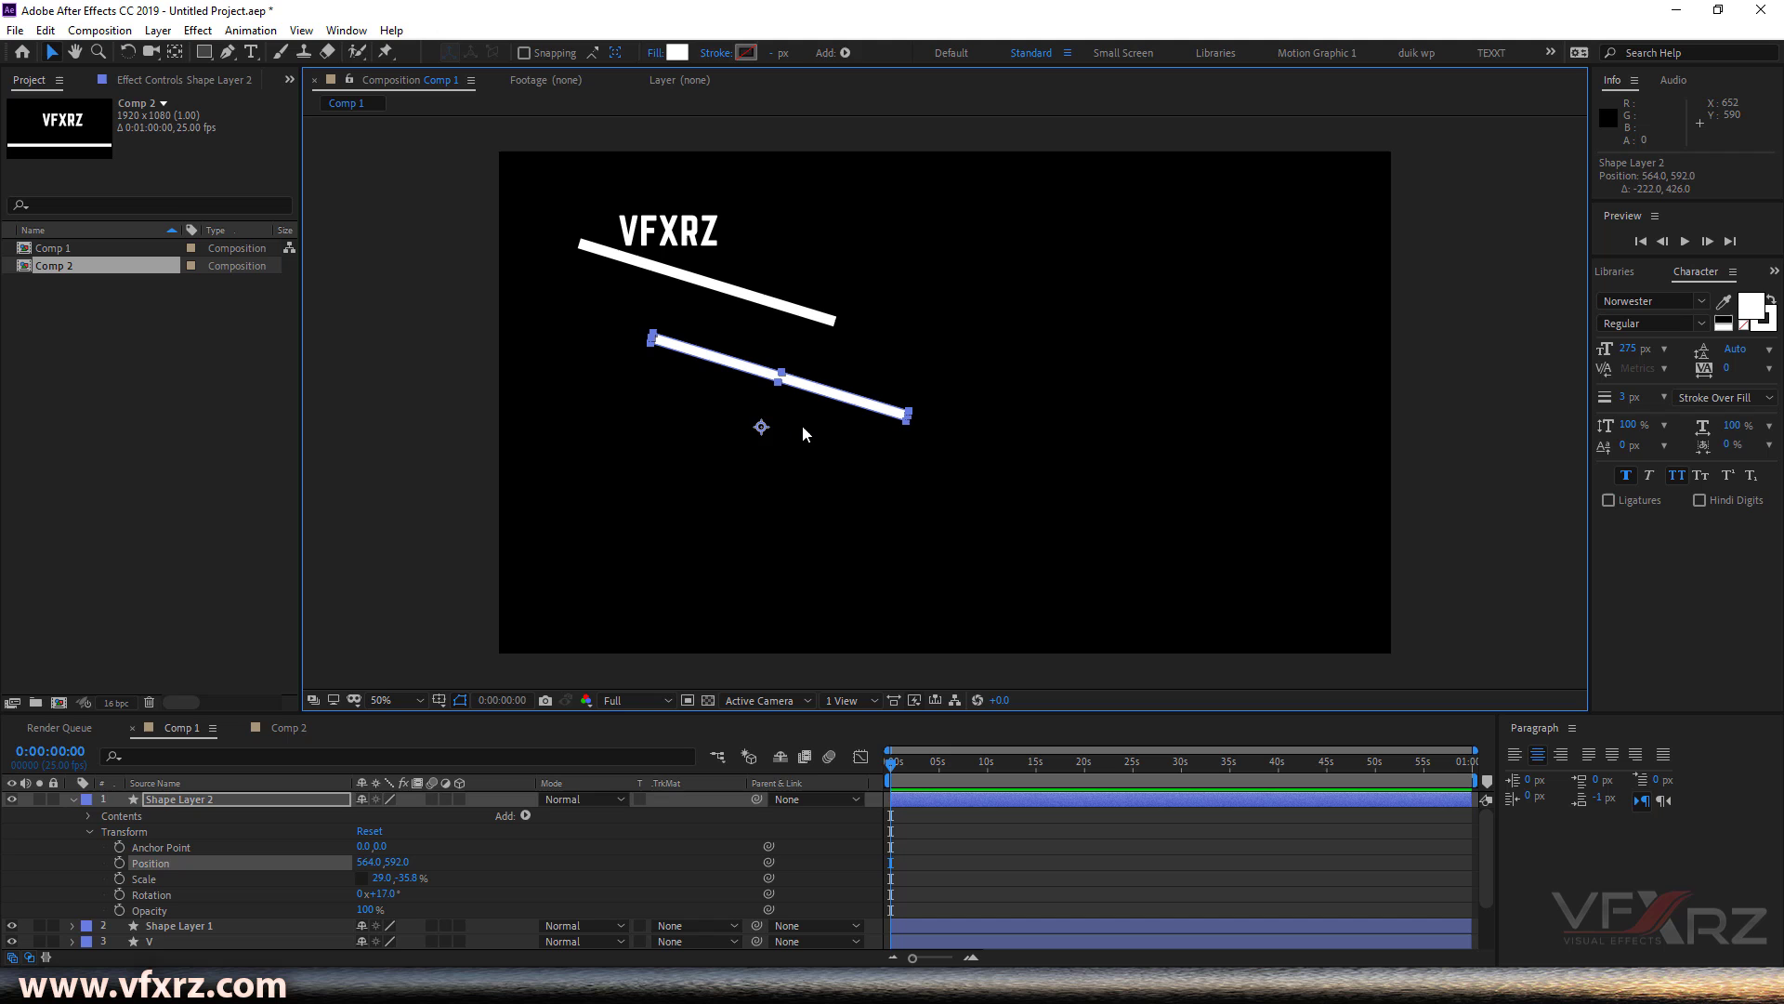
{"action": "key", "text": "ctrl+z"}
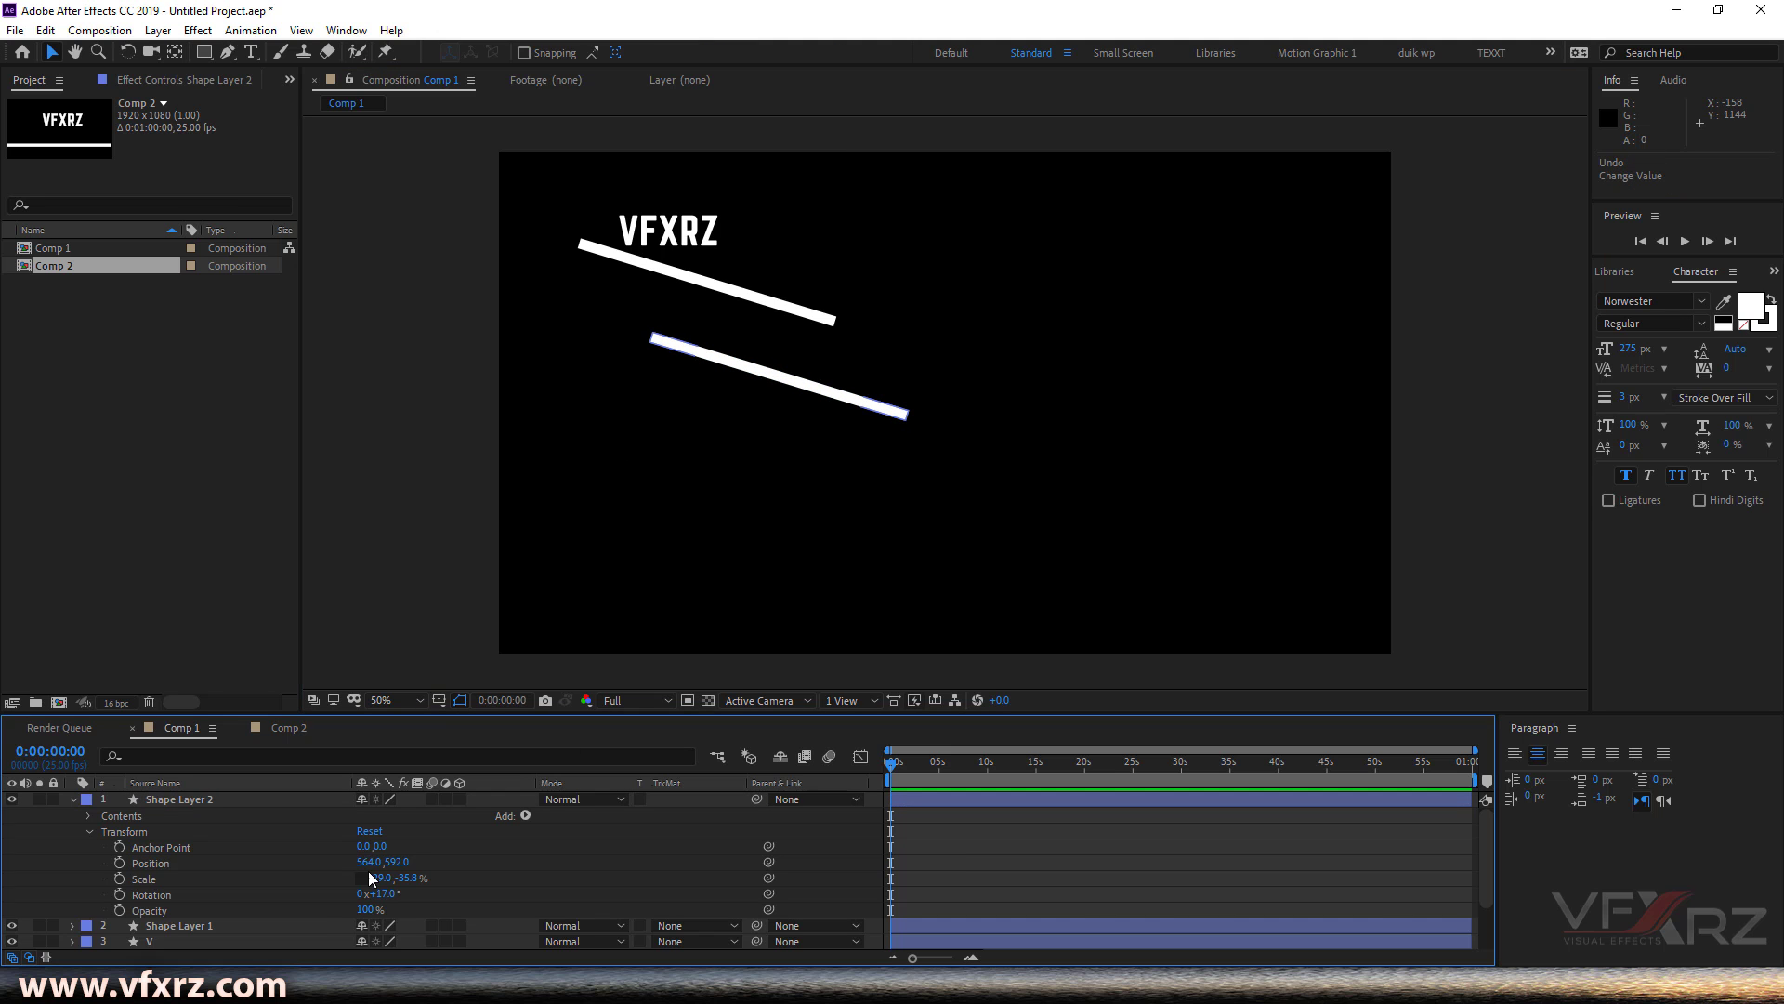
Set Shape Layer 2's Rotation to -17° and move it right to about 1094,584.
{"action": "left_click", "coordinate": [377, 877]}
{"action": "left_click", "coordinate": [336, 881]}
{"action": "left_click_drag", "start_coordinate": [385, 895], "coordinate": [388, 896]}
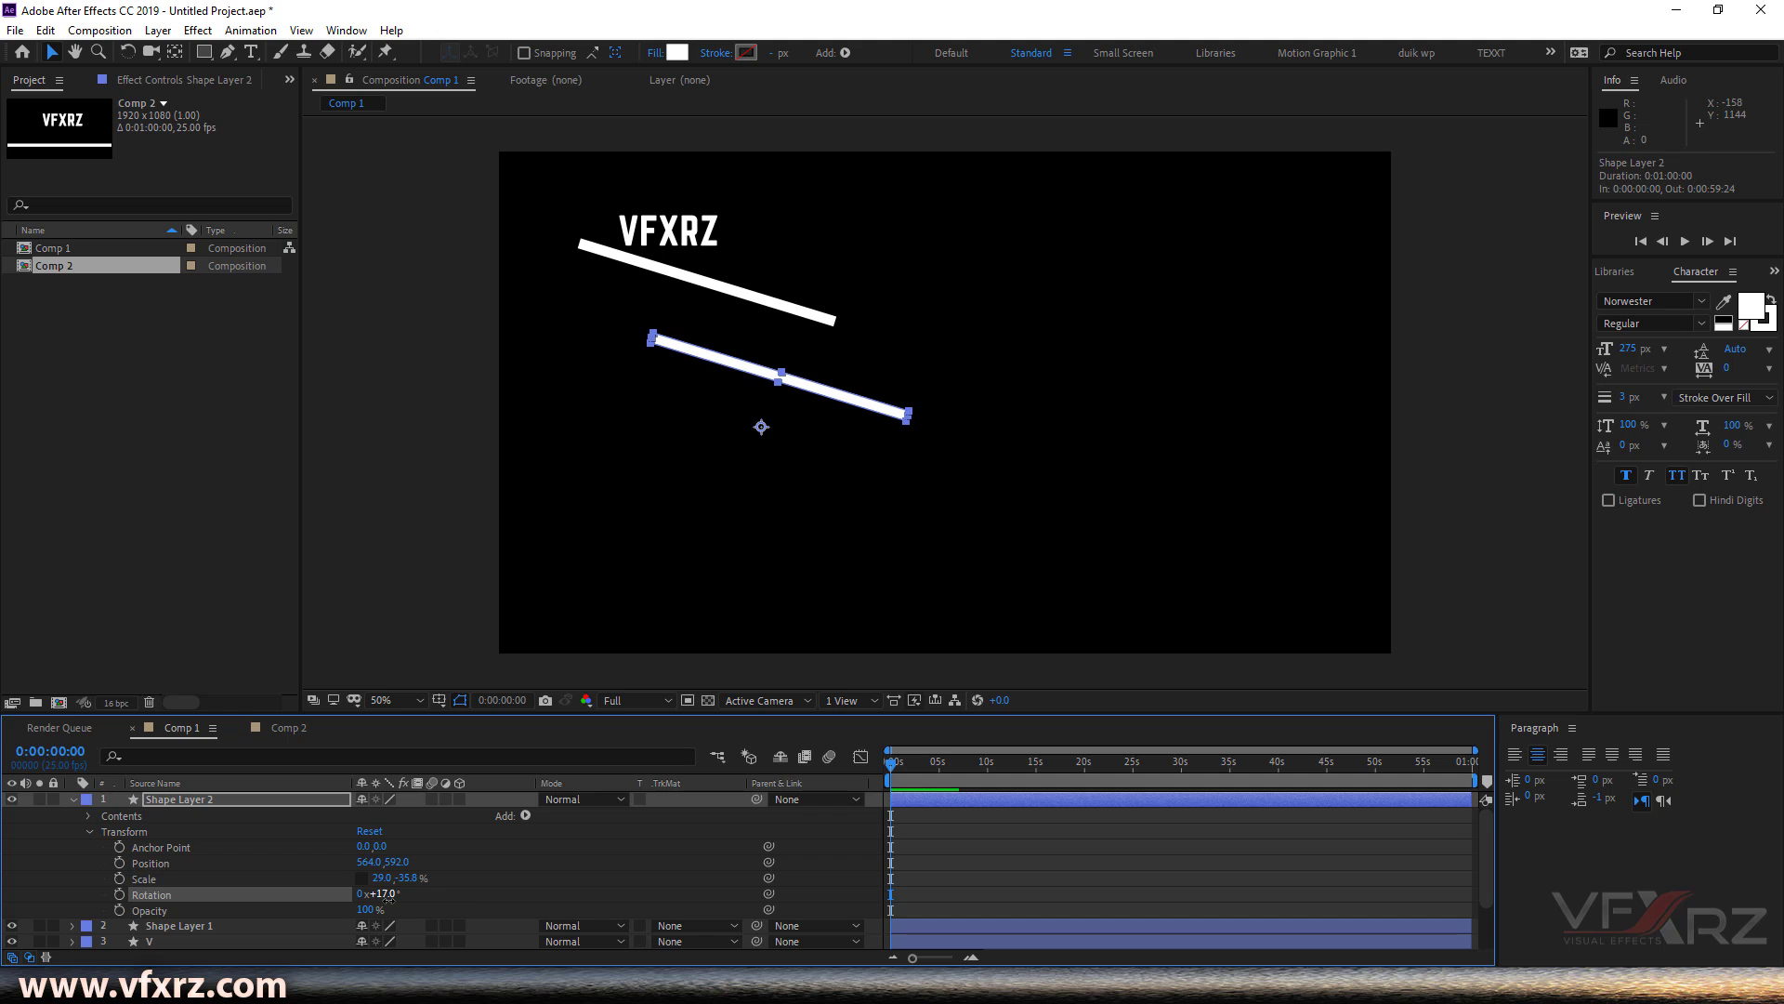
{"action": "left_click", "coordinate": [379, 894]}
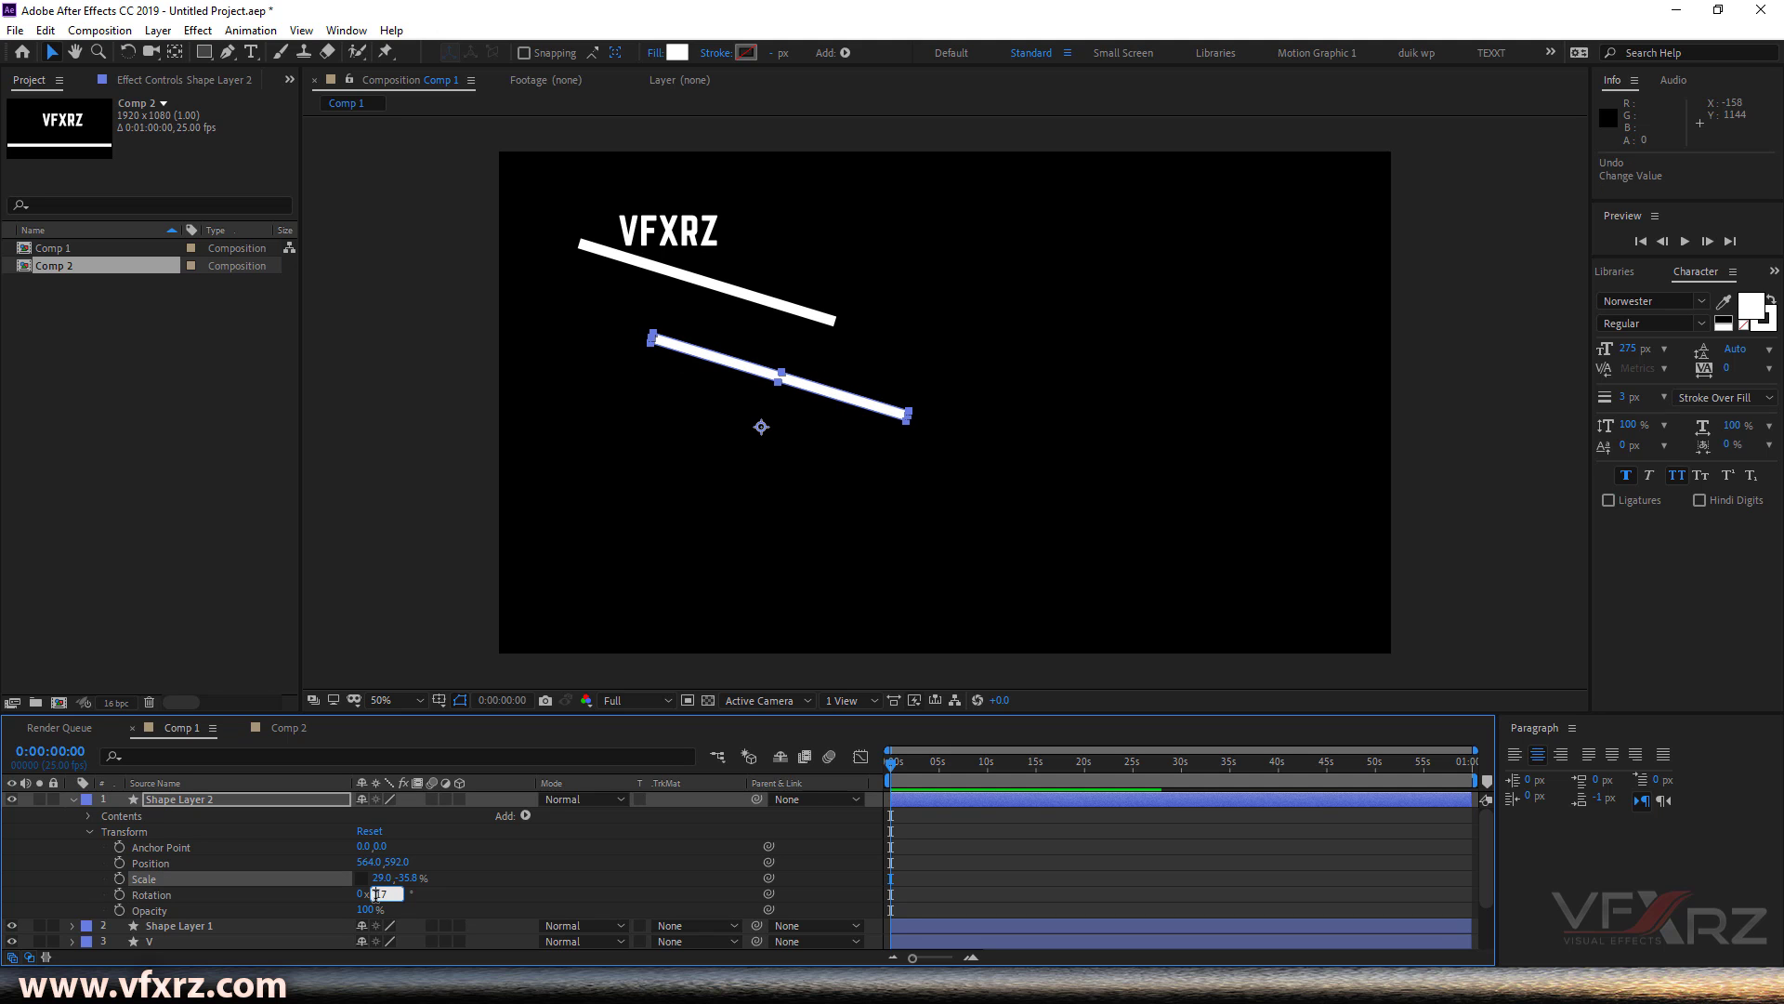
{"action": "type", "text": "-"}
{"action": "key", "text": "Return"}
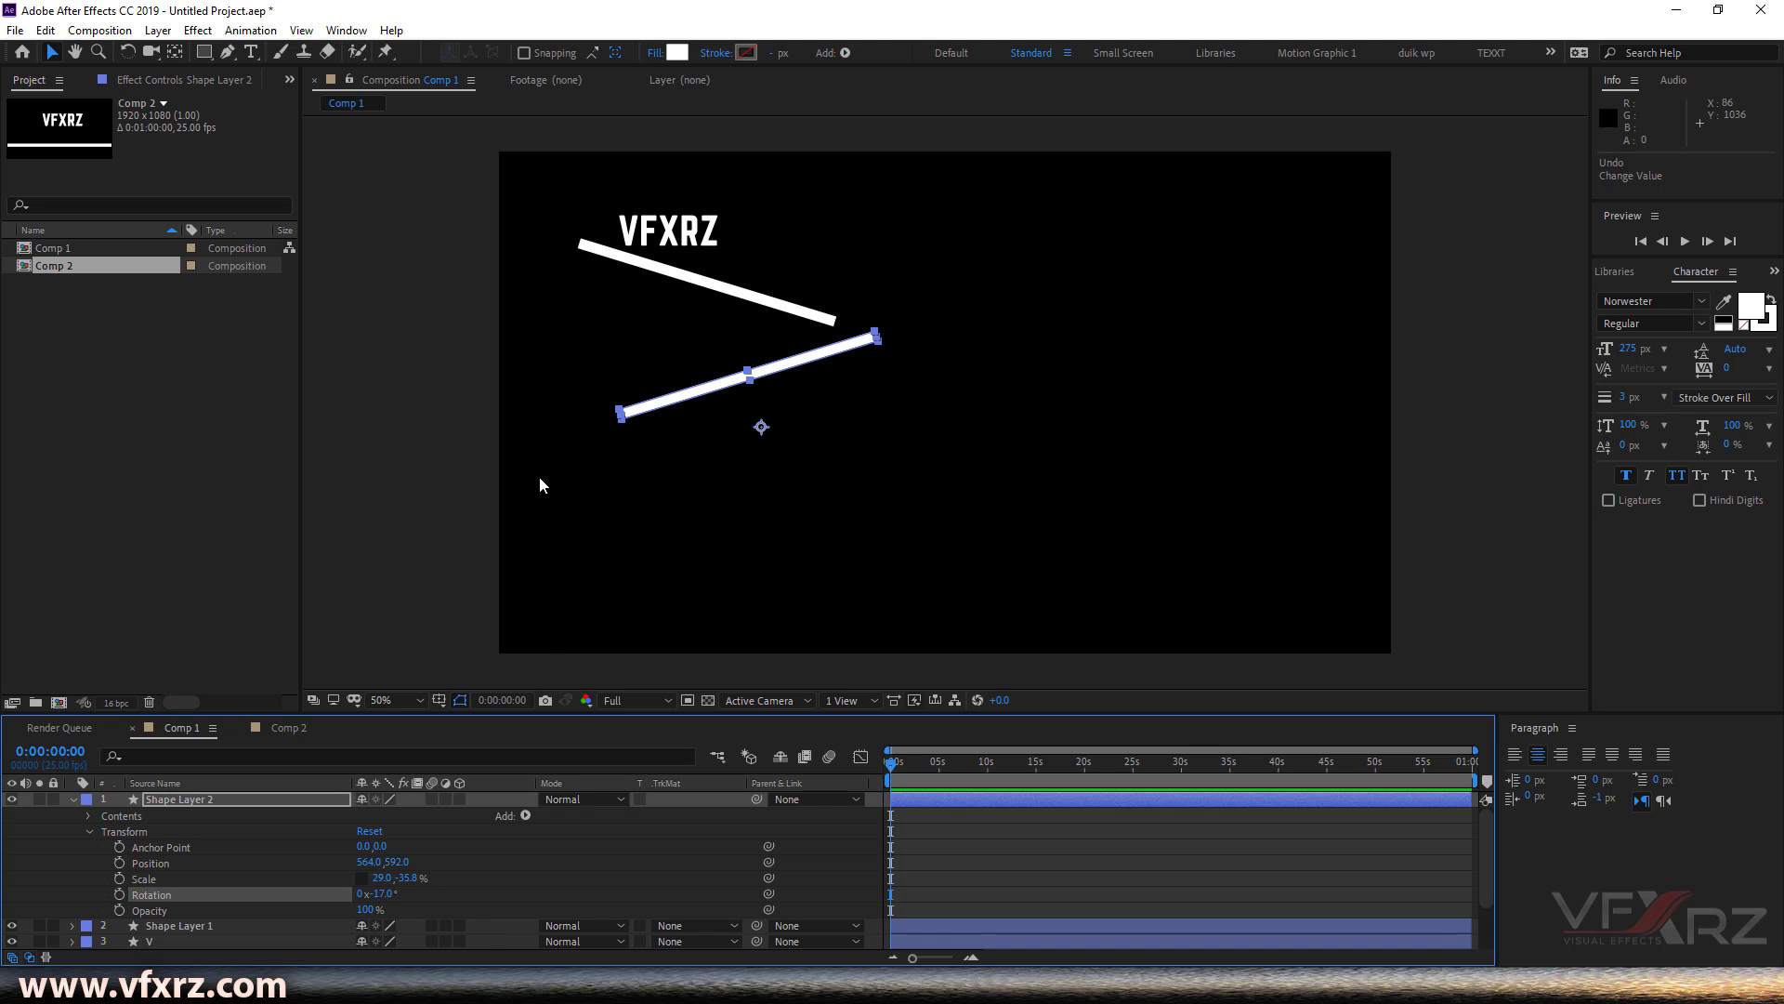
{"action": "left_click_drag", "start_coordinate": [775, 370], "coordinate": [1021, 367]}
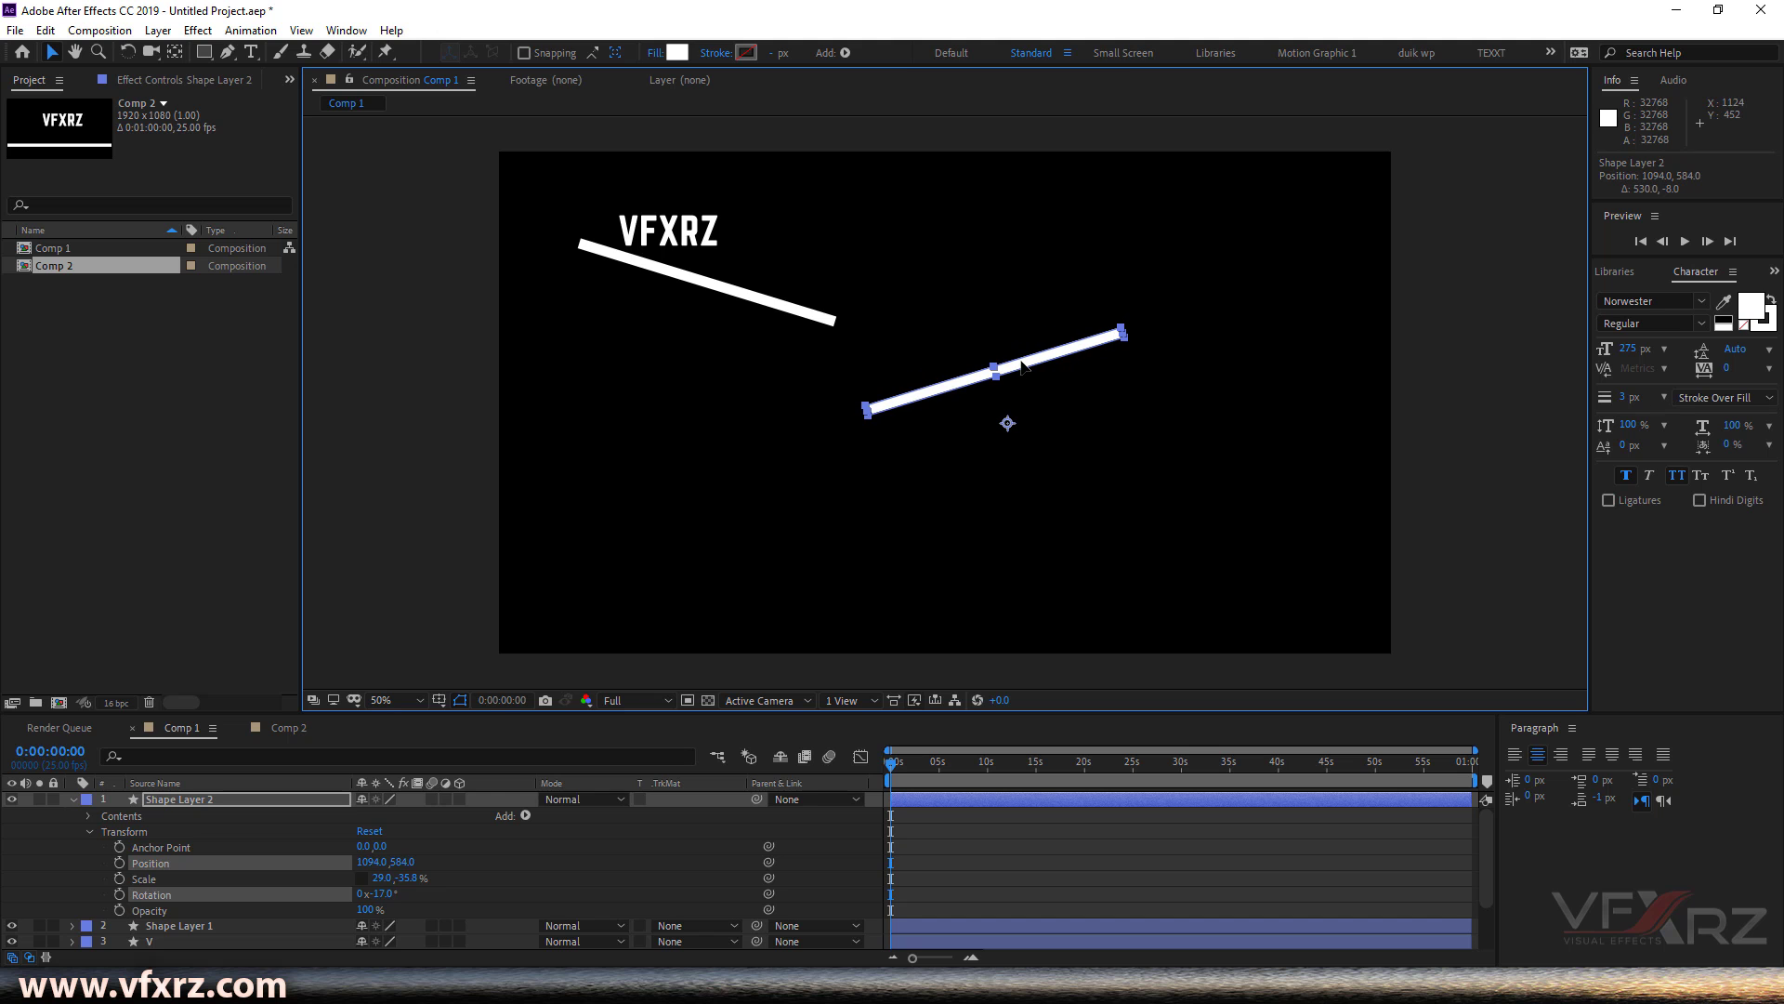
{"action": "left_click", "coordinate": [98, 806]}
{"action": "left_click", "coordinate": [72, 799]}
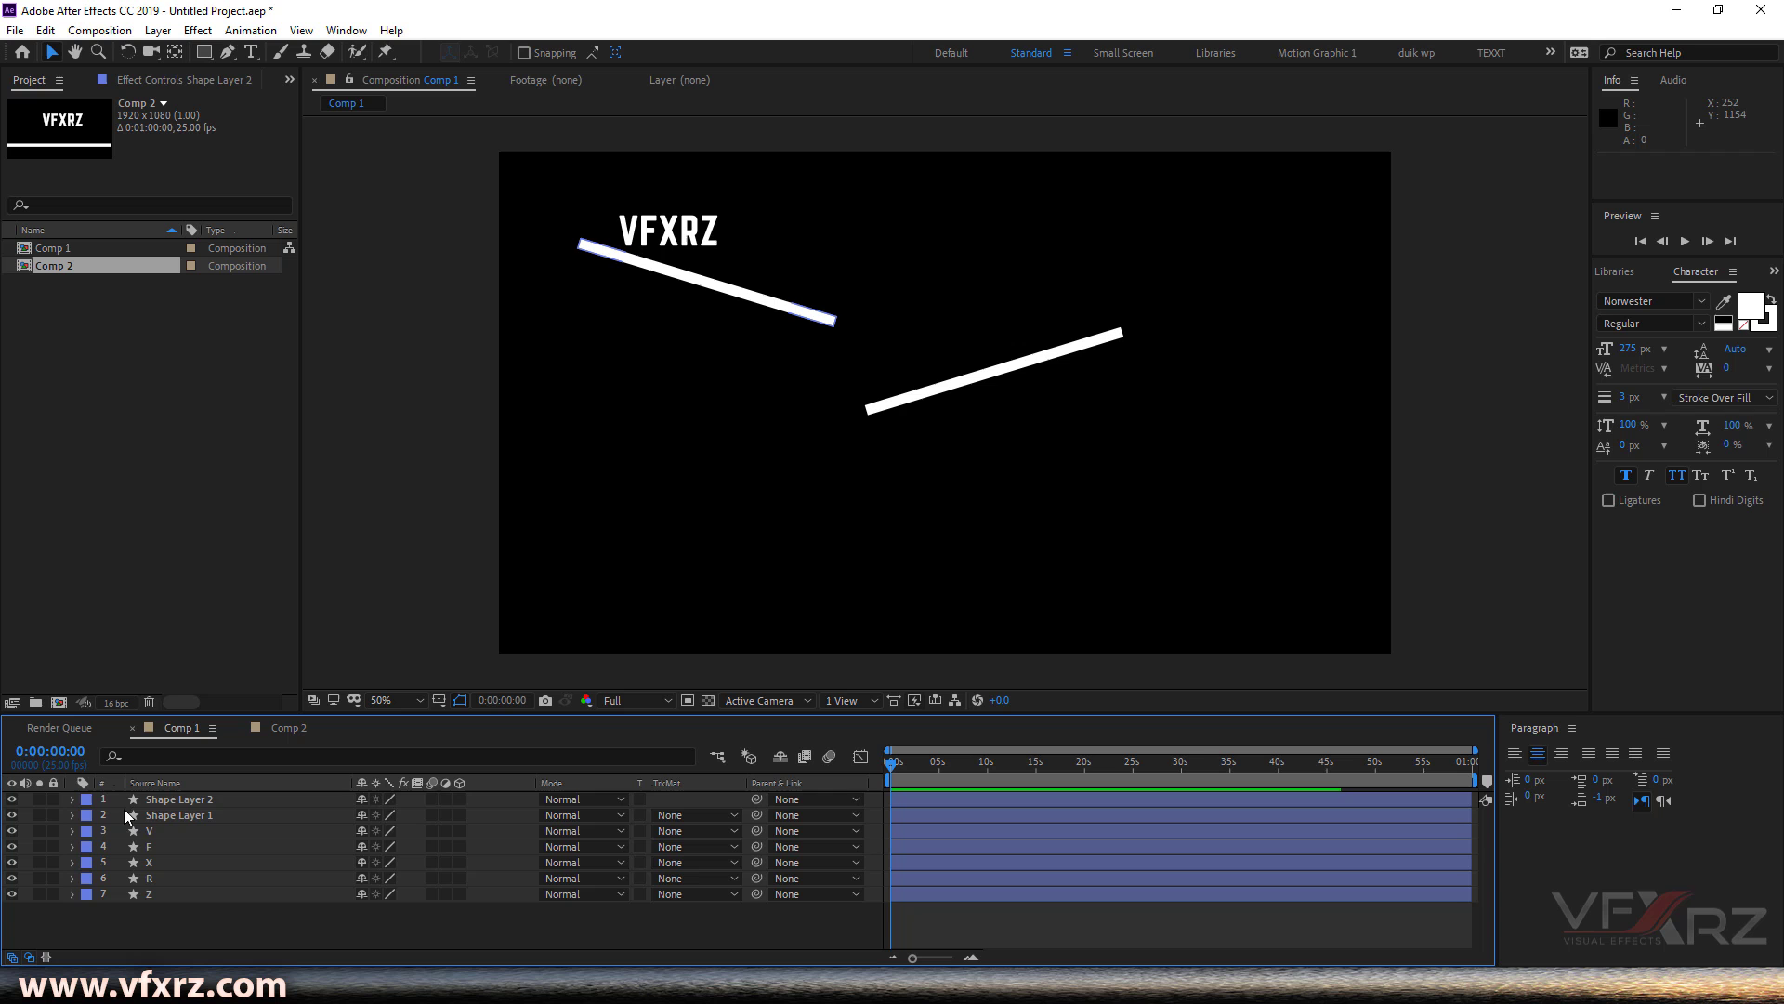
Duplicate Shape Layers 1 and 2 with Ctrl+D and move the copies down-left.
{"action": "left_click", "coordinate": [175, 800]}
{"action": "left_click", "coordinate": [171, 814], "text": "ctrl"}
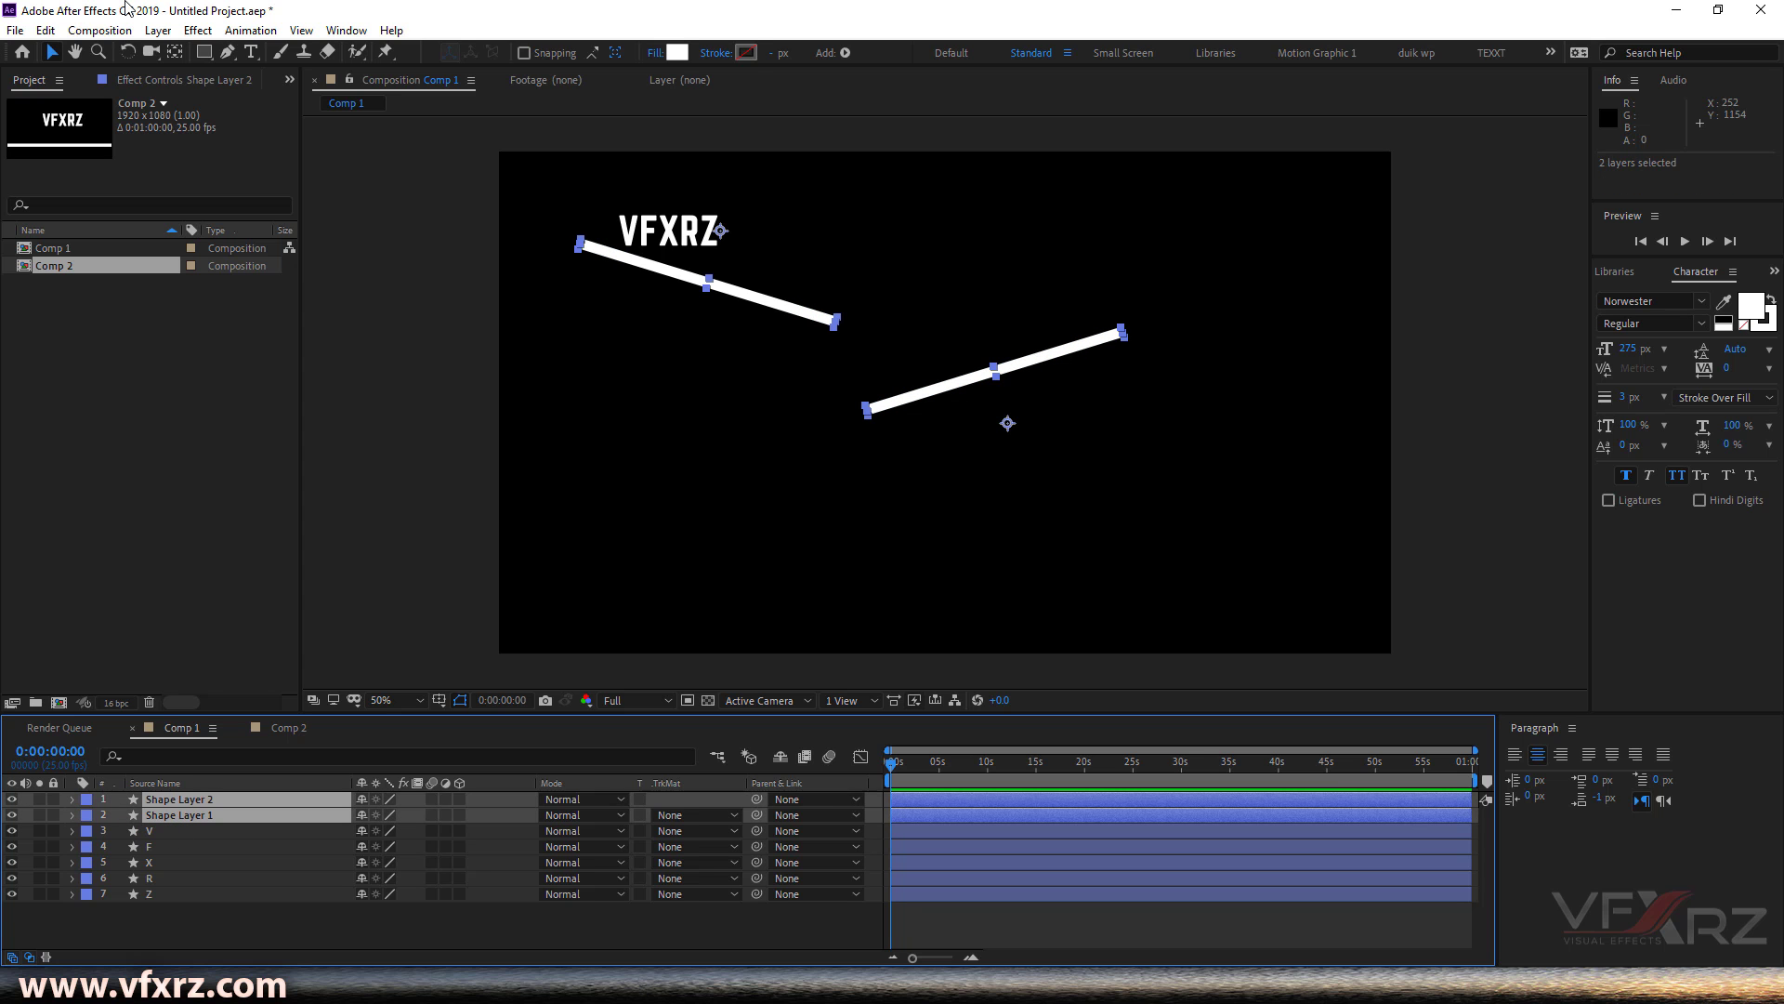
{"action": "left_click", "coordinate": [47, 31]}
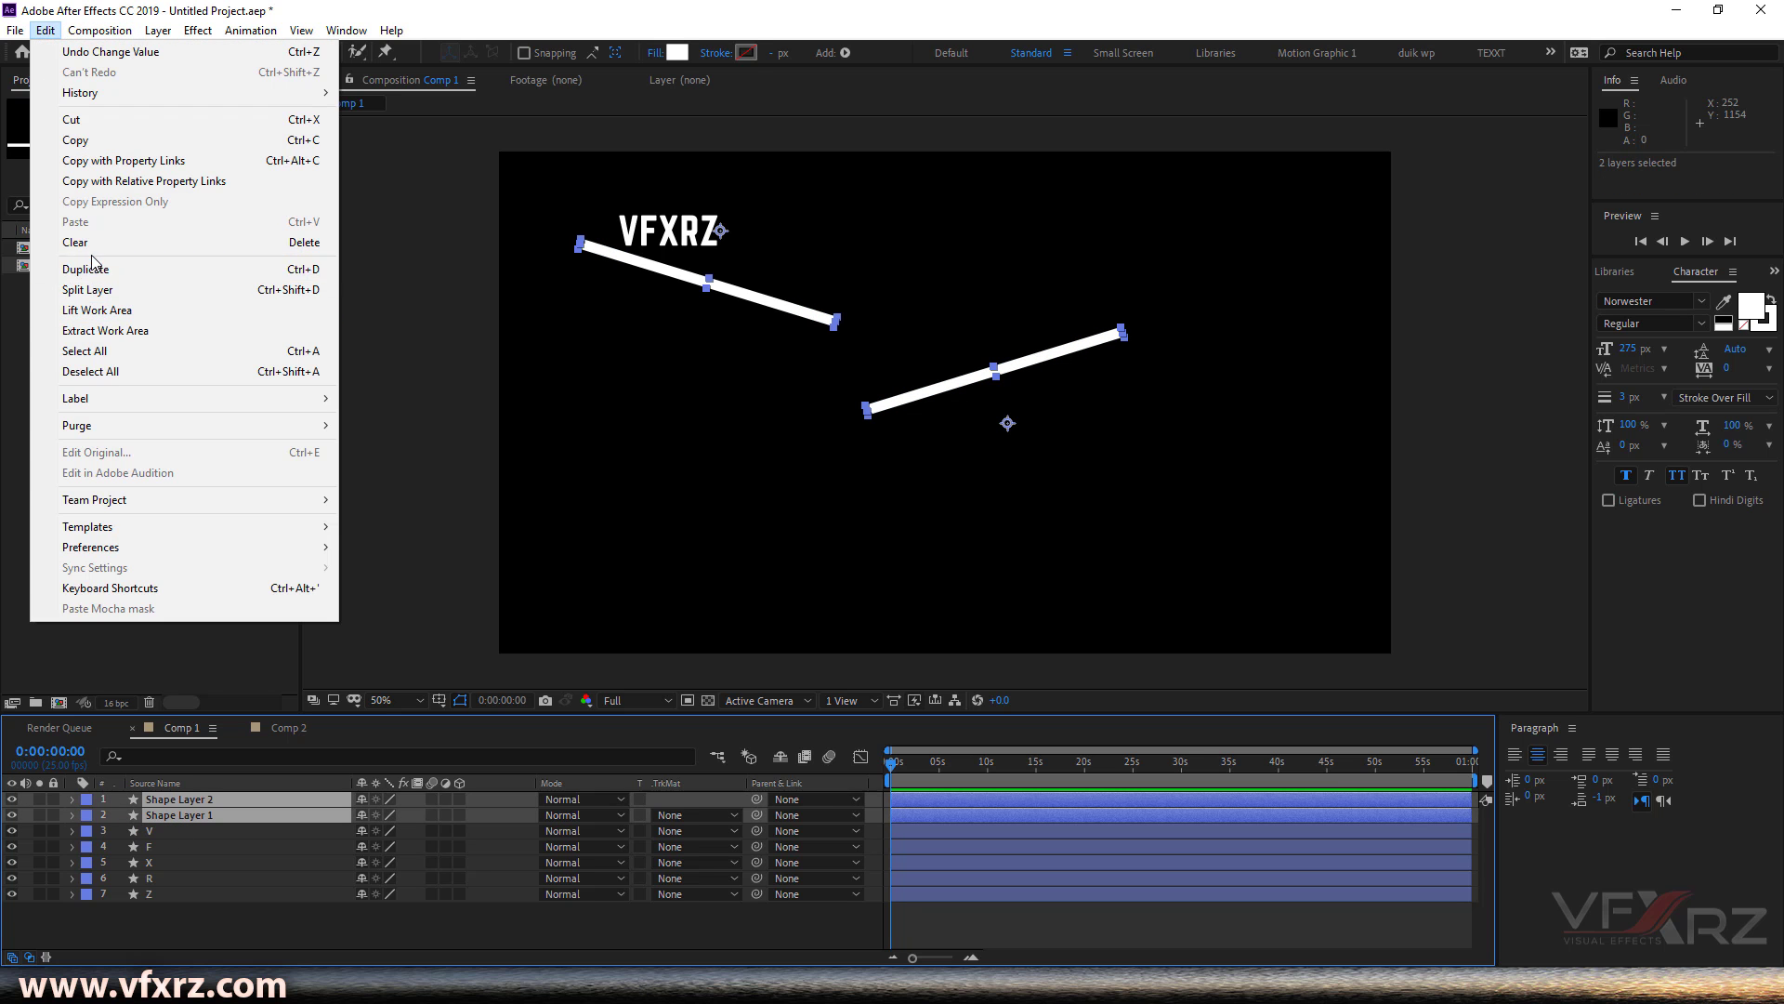
{"action": "left_click", "coordinate": [832, 339]}
{"action": "key", "text": "ctrl+d"}
{"action": "left_click_drag", "start_coordinate": [827, 318], "coordinate": [808, 486]}
Draw a wide rectangle along the bottom edge as a new floor bar, Shape Layer 5.
{"action": "left_click", "coordinate": [706, 576]}
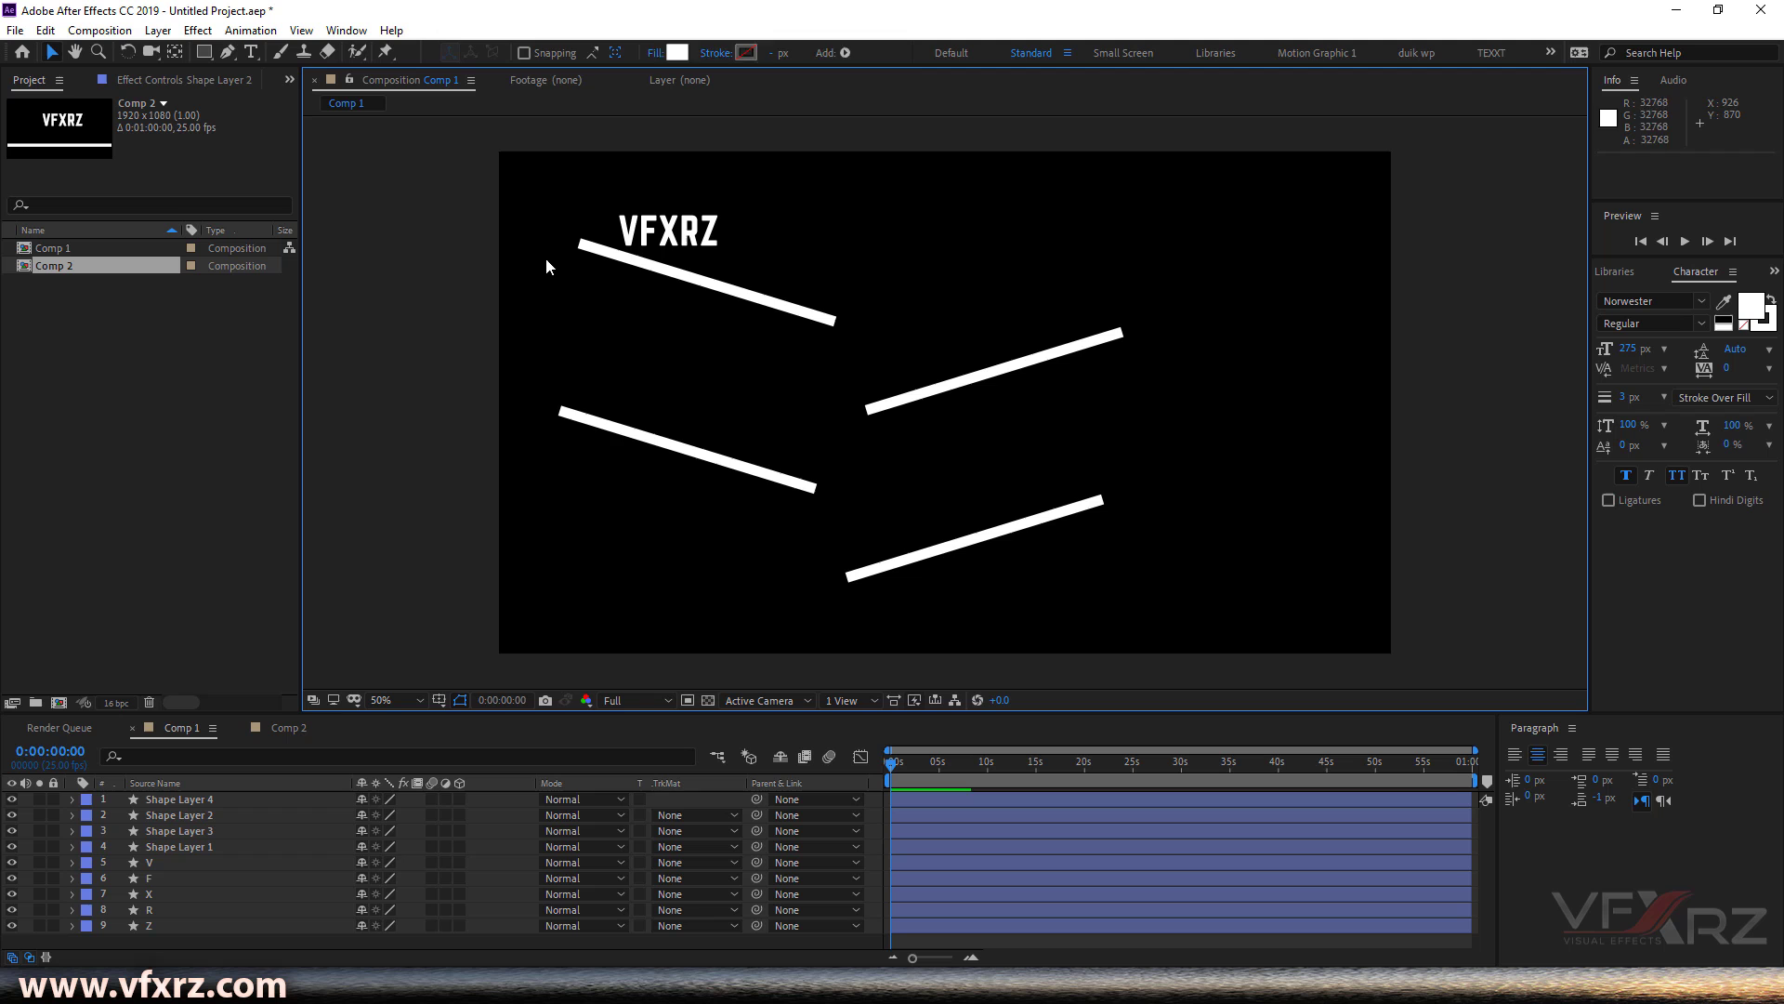
{"action": "left_click", "coordinate": [203, 52]}
{"action": "left_click_drag", "start_coordinate": [455, 628], "coordinate": [1452, 653]}
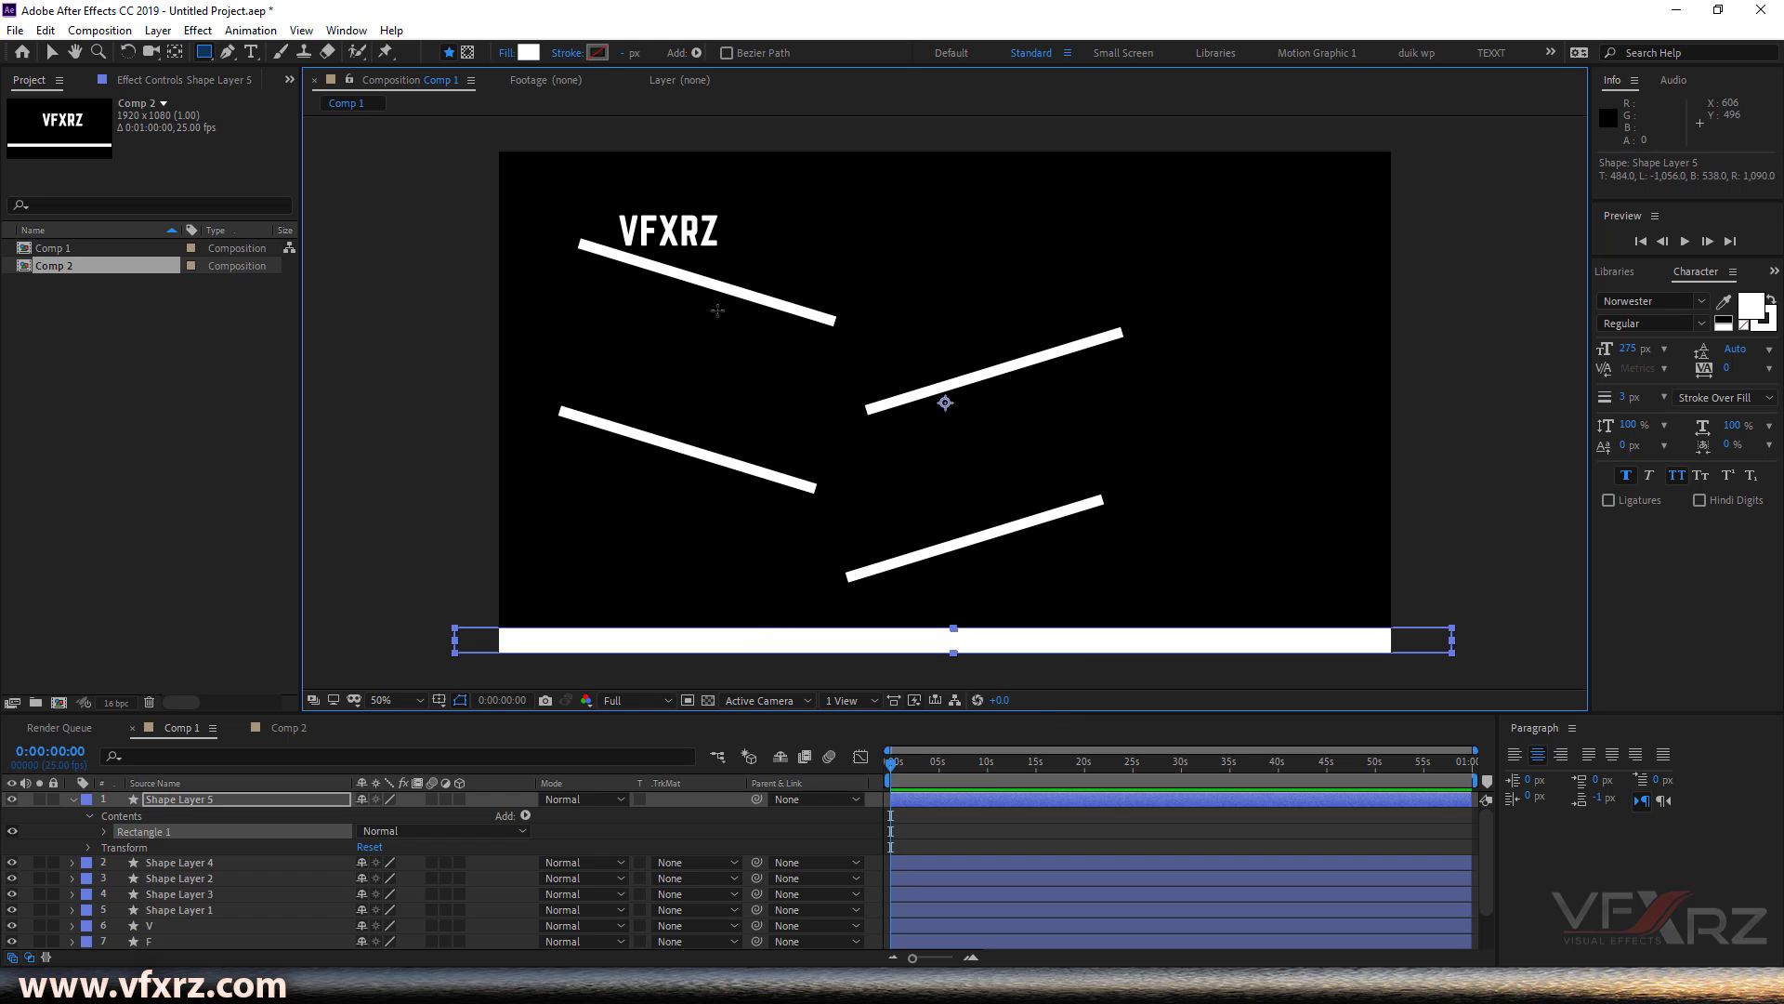
Deselect the new floor bar and go to the Composition menu for the physics plugin.
{"action": "left_click", "coordinate": [30, 840]}
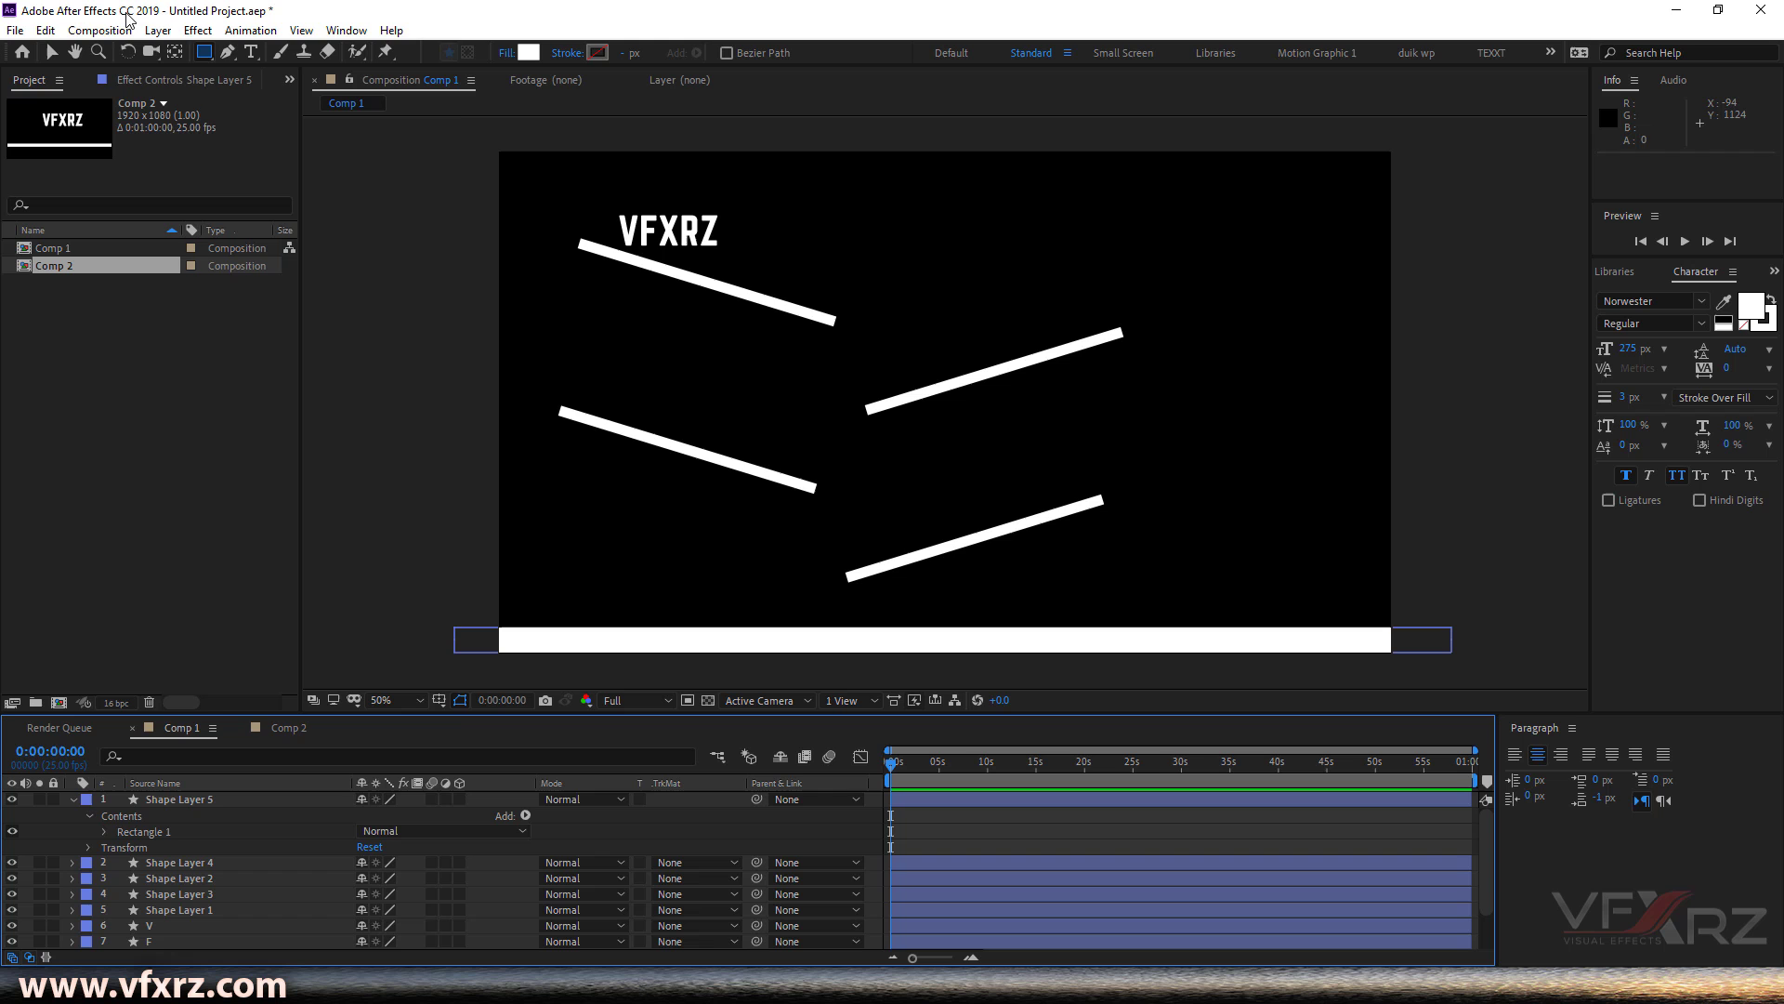
{"action": "left_click", "coordinate": [198, 29]}
{"action": "mouse_move", "coordinate": [100, 30]}
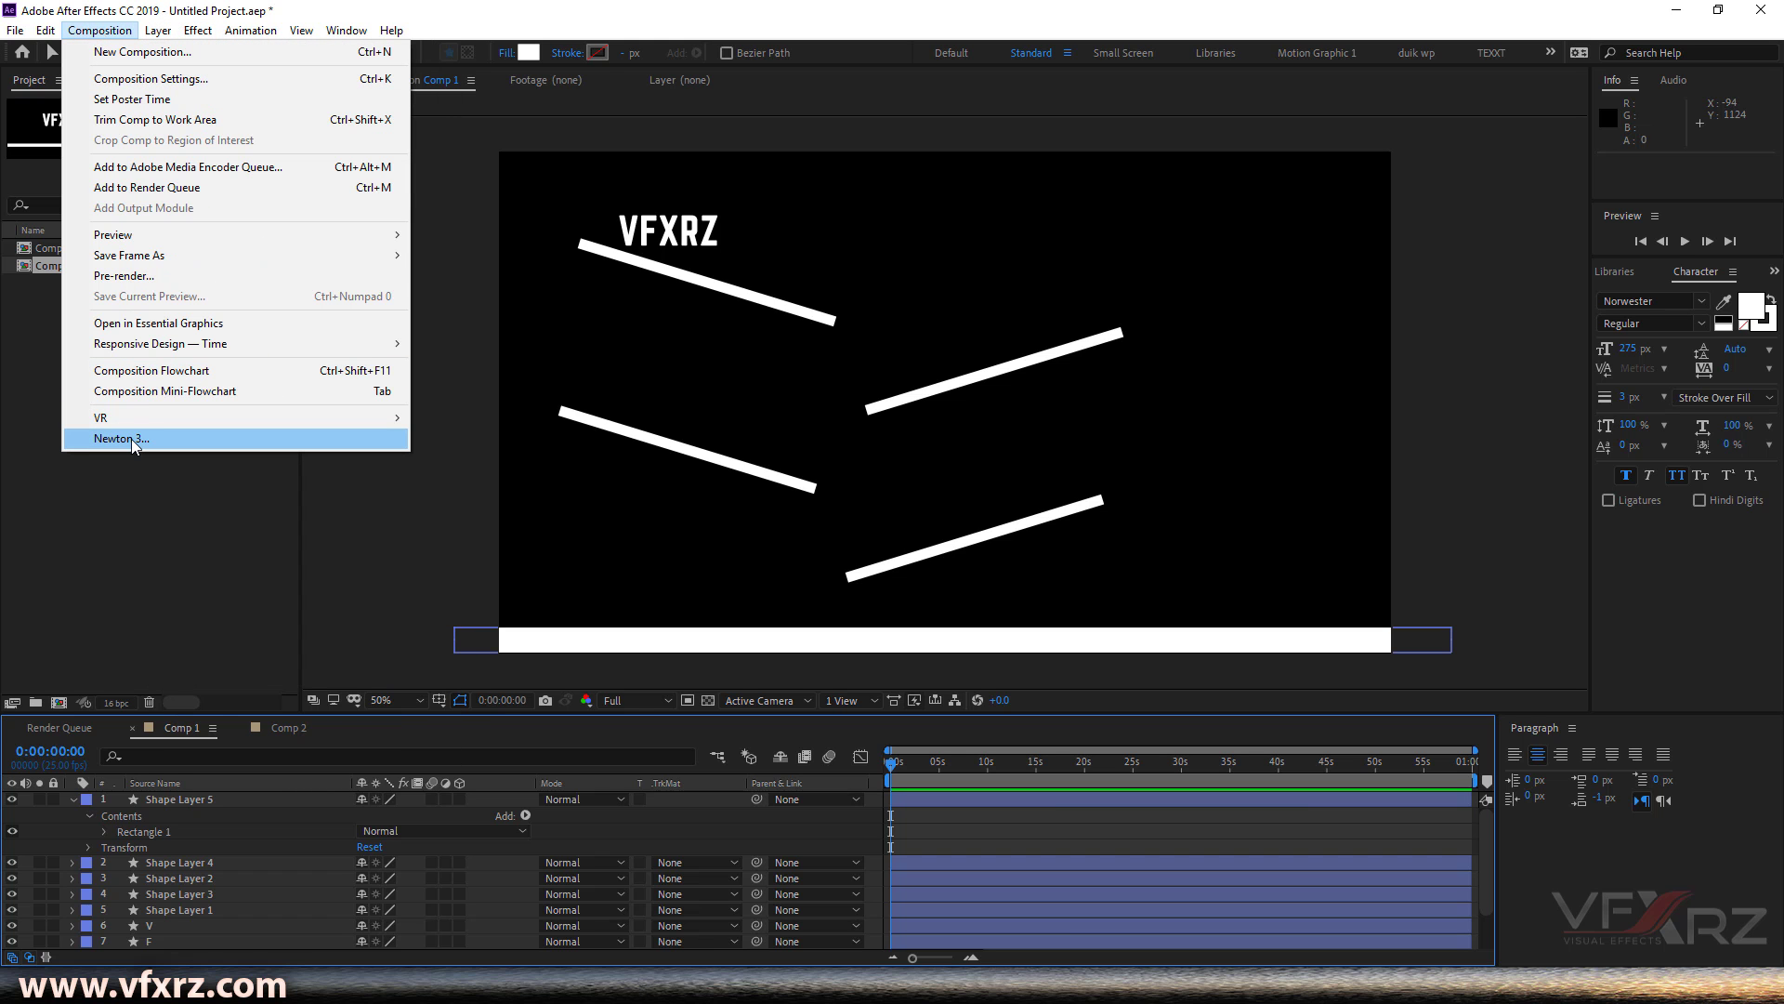
Launch Newton 3, set all five bar bodies to Static, and play the simulation.
{"action": "left_click", "coordinate": [131, 439]}
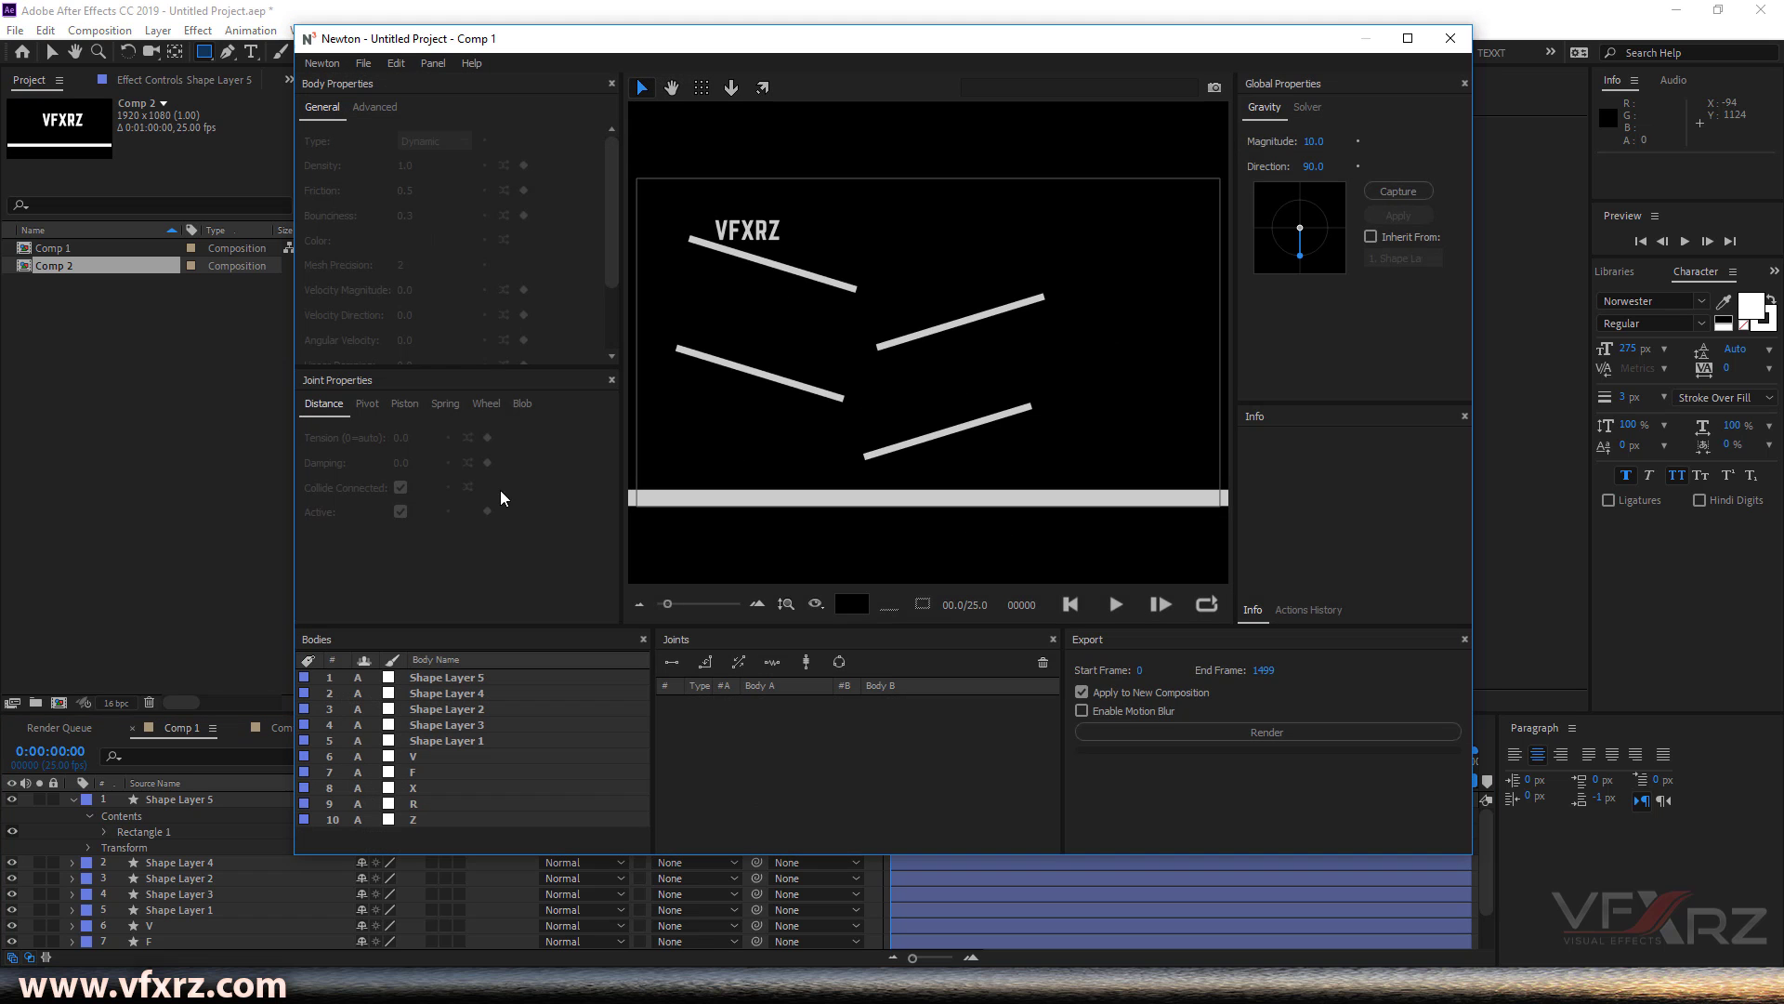
{"action": "left_click_drag", "start_coordinate": [1119, 268], "coordinate": [778, 539]}
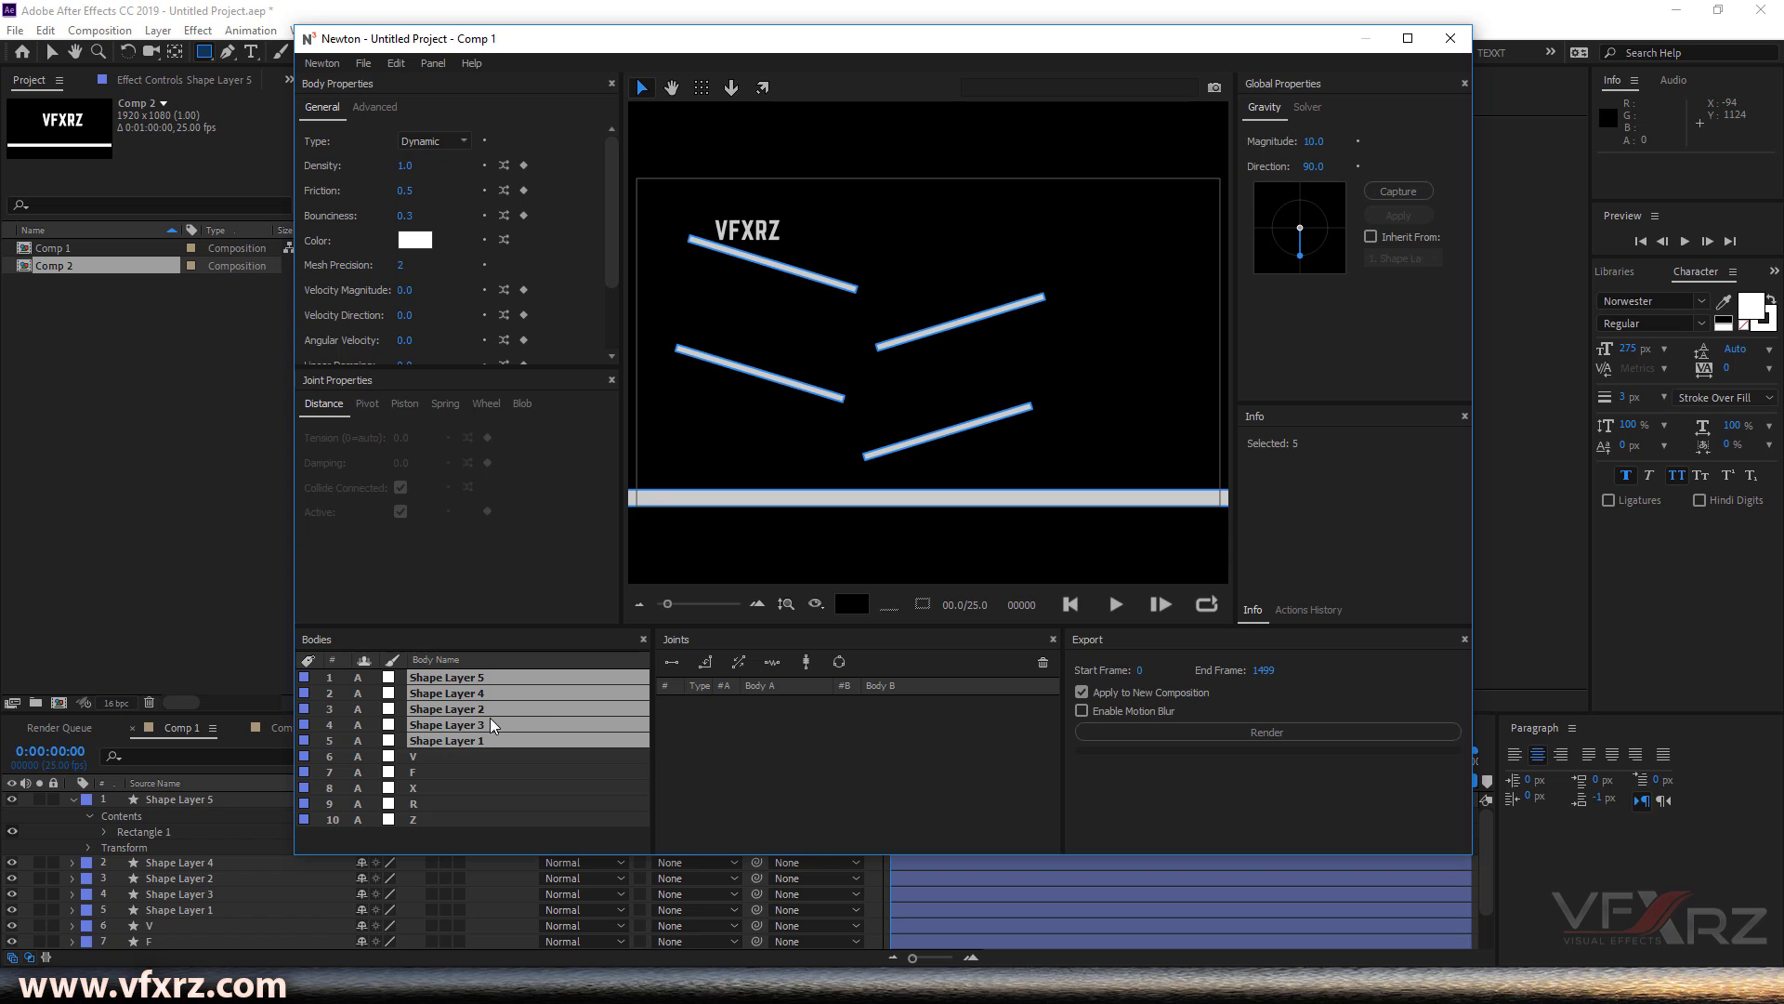
{"action": "left_click", "coordinate": [450, 140]}
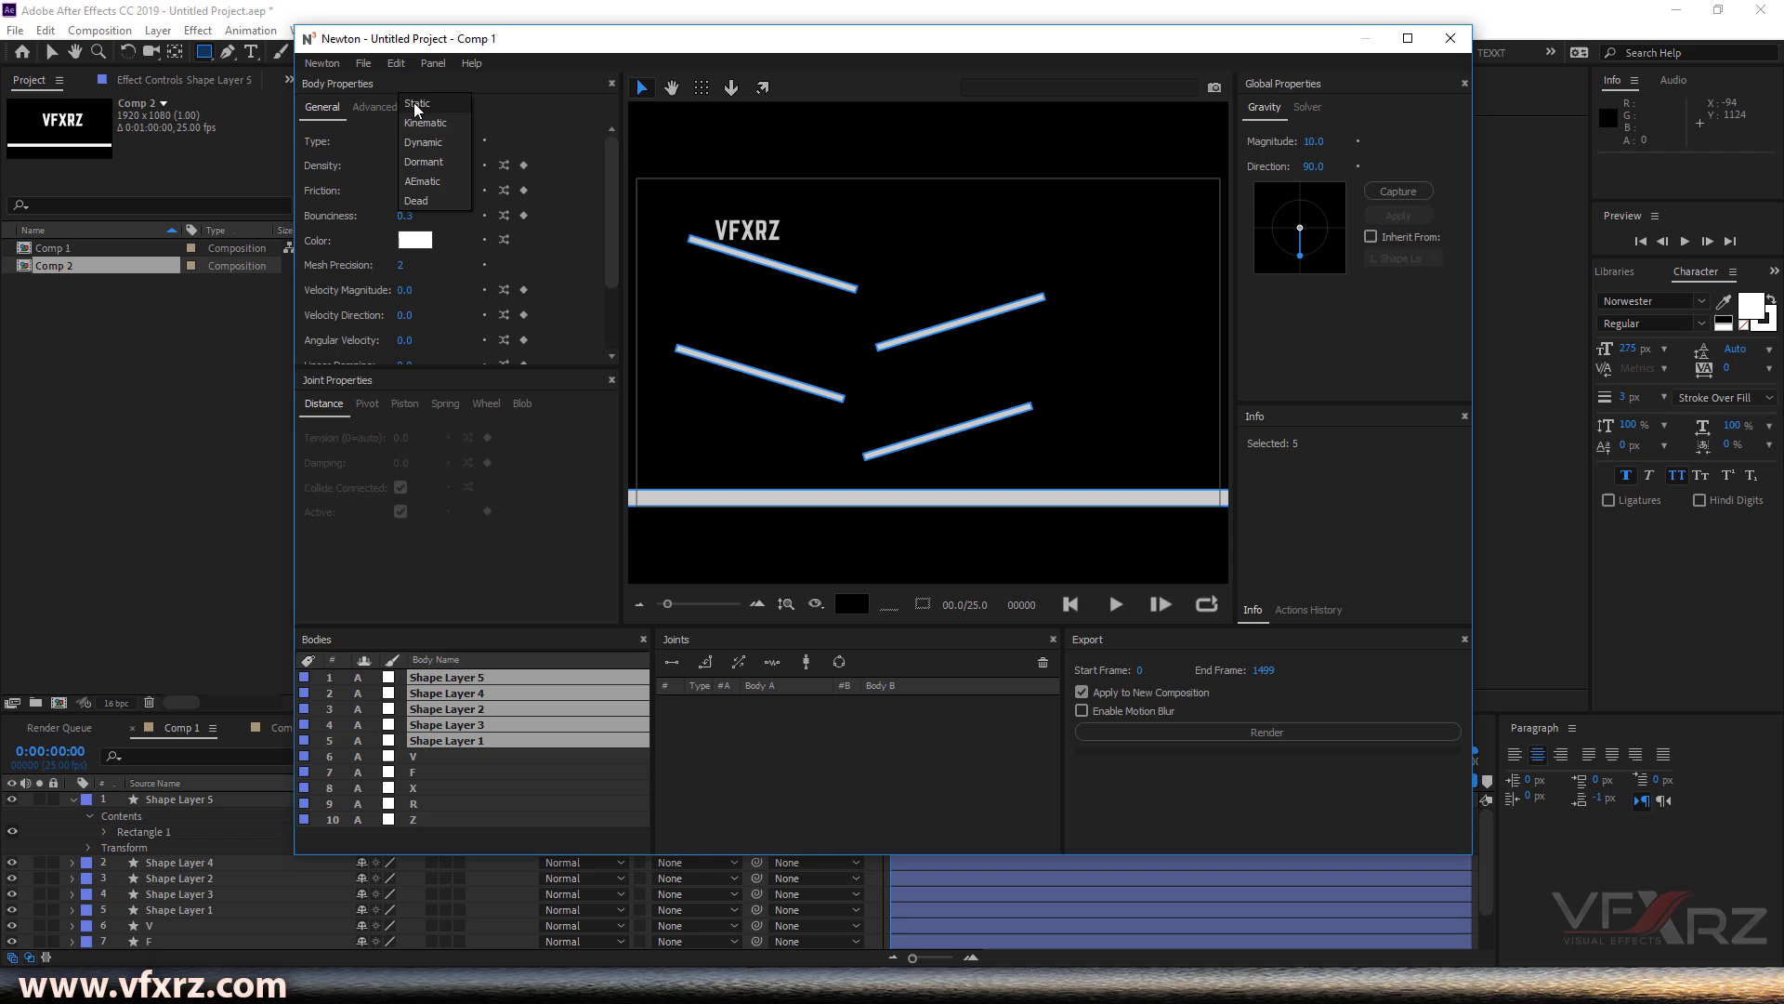
{"action": "left_click", "coordinate": [435, 104]}
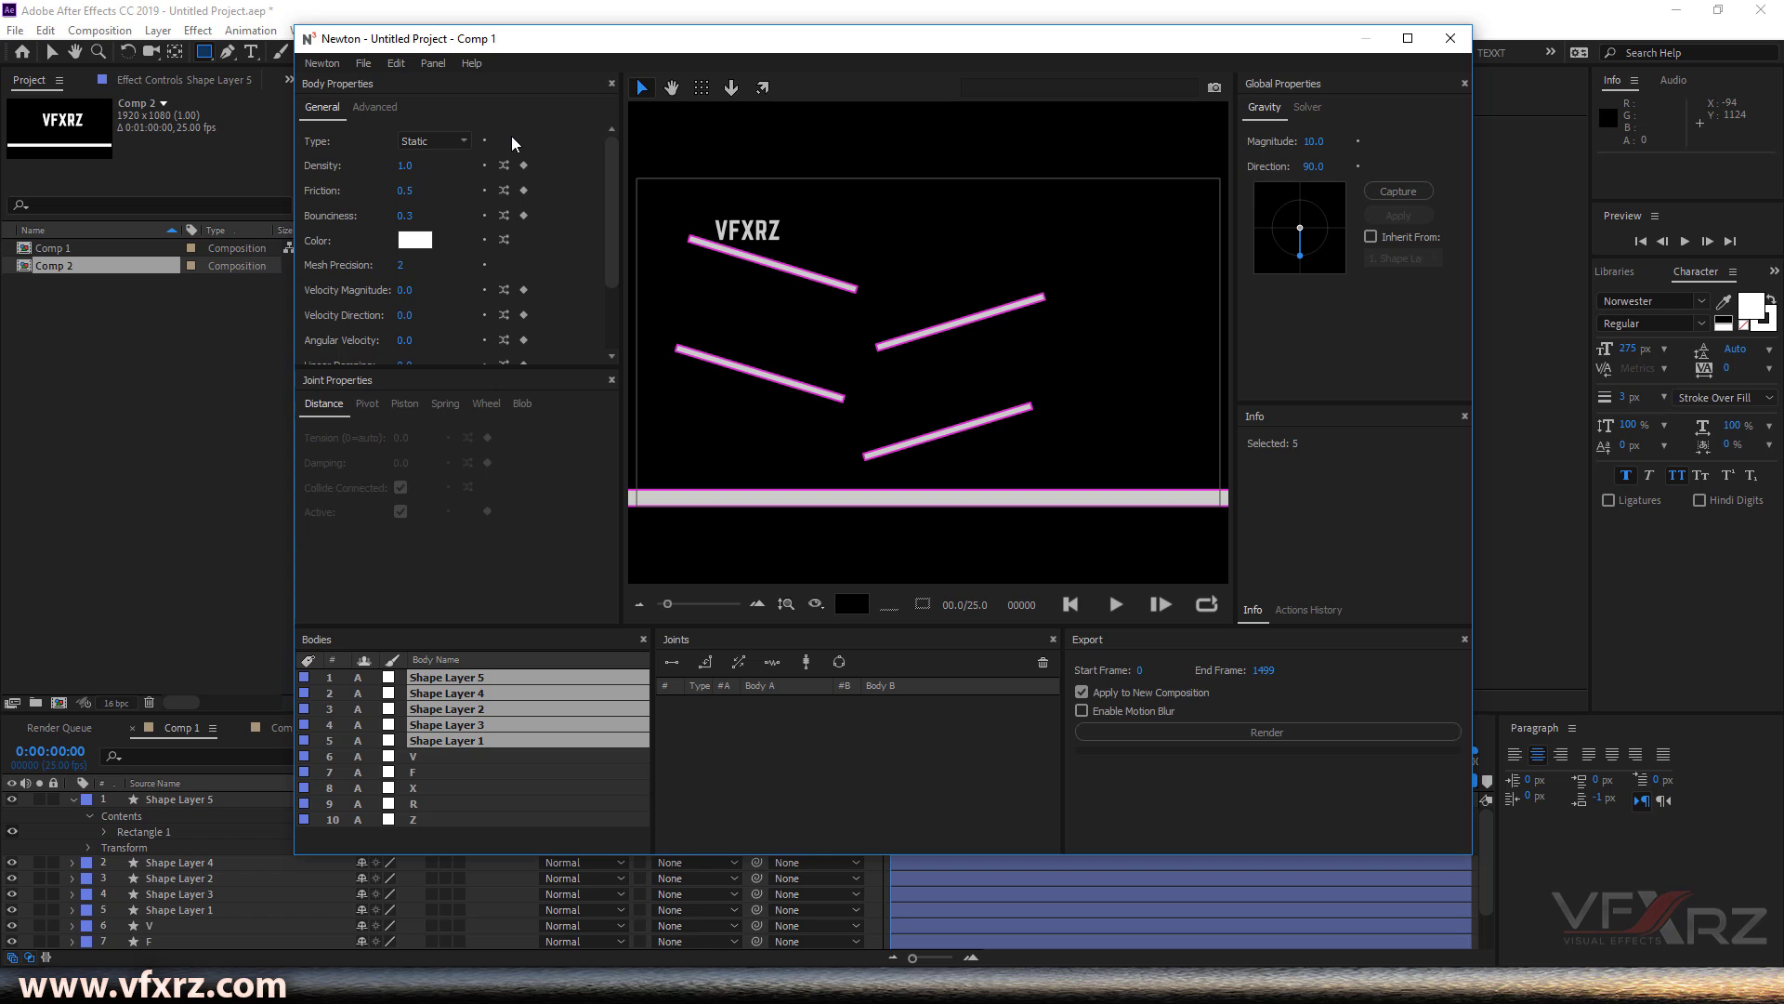
{"action": "left_click", "coordinate": [1116, 605]}
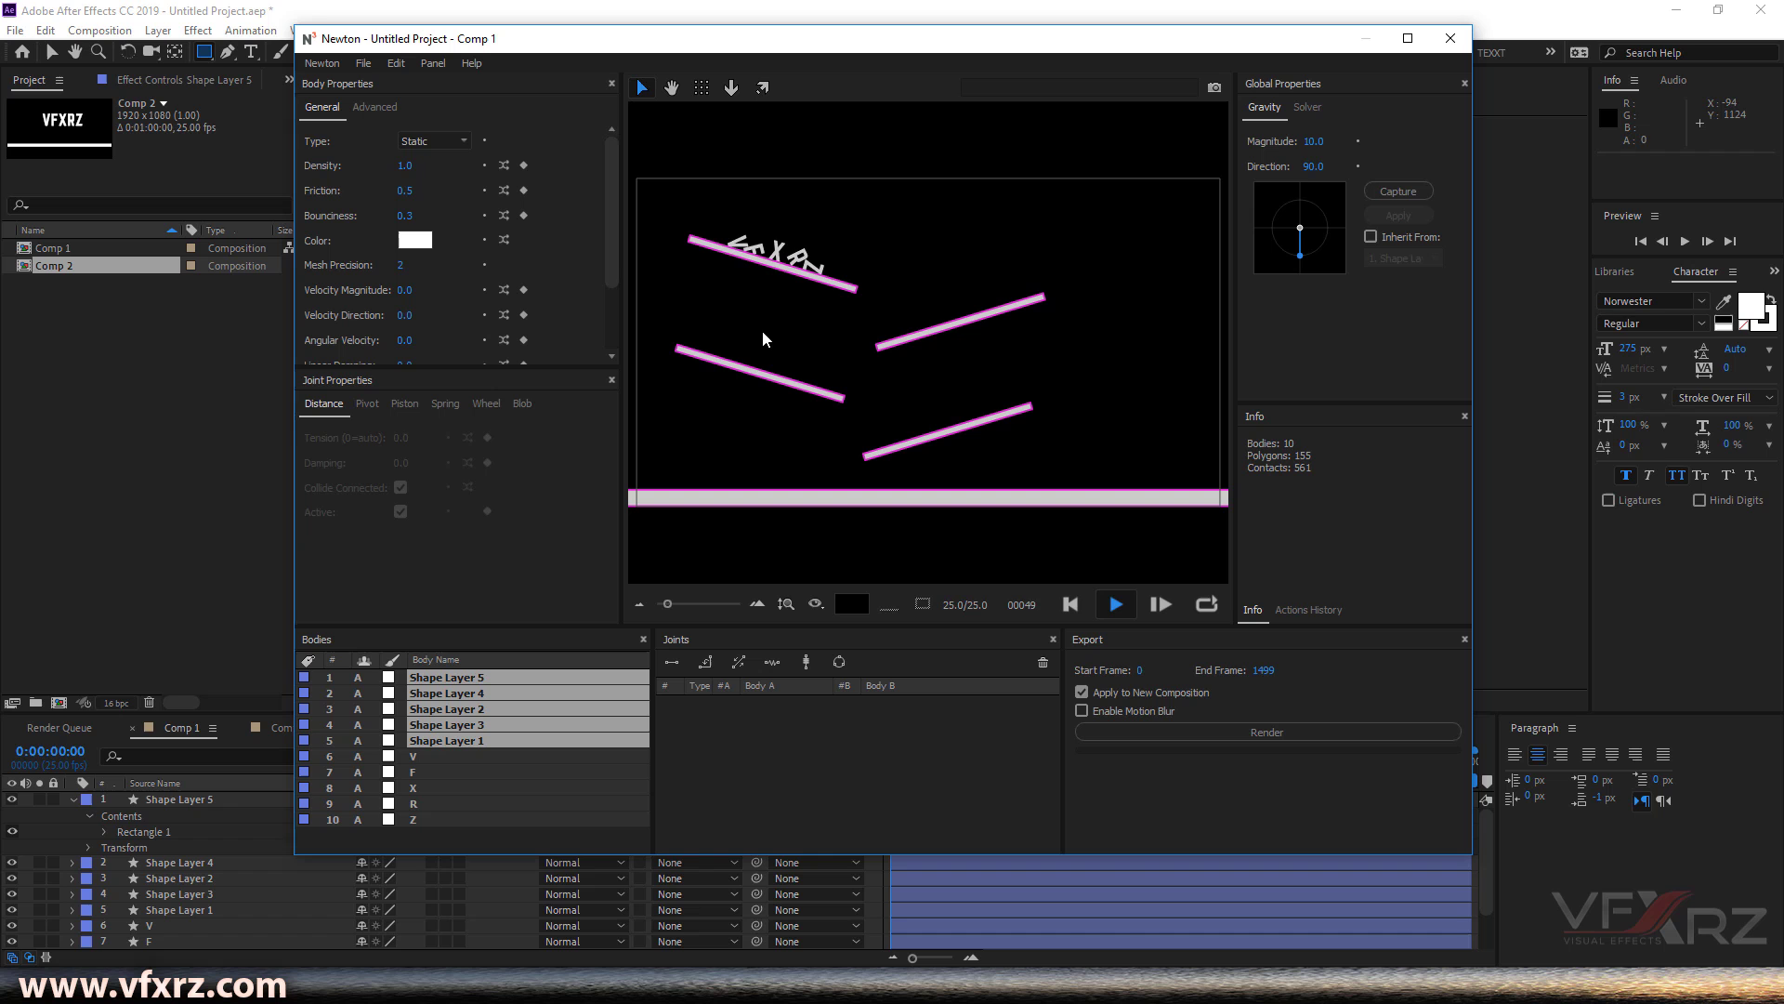
Set the bars' Friction to 0.0 and replay the simulation from the start.
{"action": "left_click", "coordinate": [1116, 605]}
{"action": "left_click_drag", "start_coordinate": [426, 197], "coordinate": [405, 202]}
{"action": "left_click", "coordinate": [405, 199]}
{"action": "type", "text": "0"}
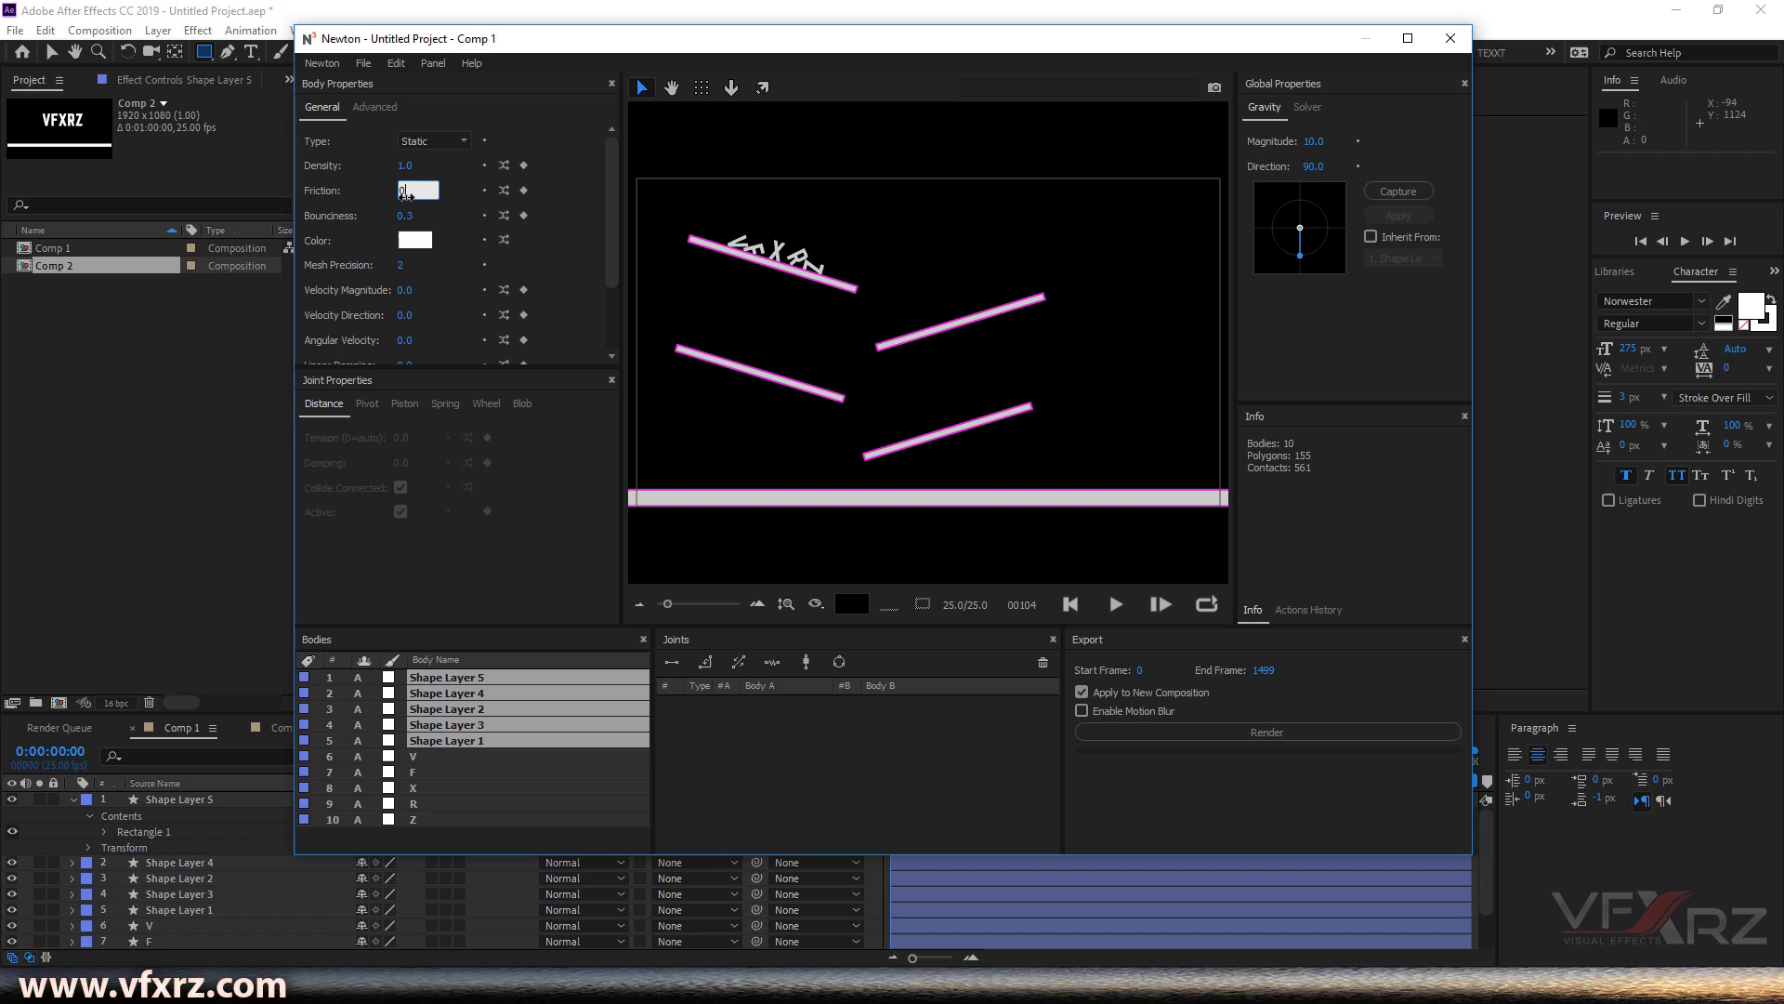
{"action": "type", "text": ".0"}
{"action": "key", "text": "Return"}
{"action": "left_click", "coordinate": [1069, 604]}
{"action": "left_click", "coordinate": [1114, 610]}
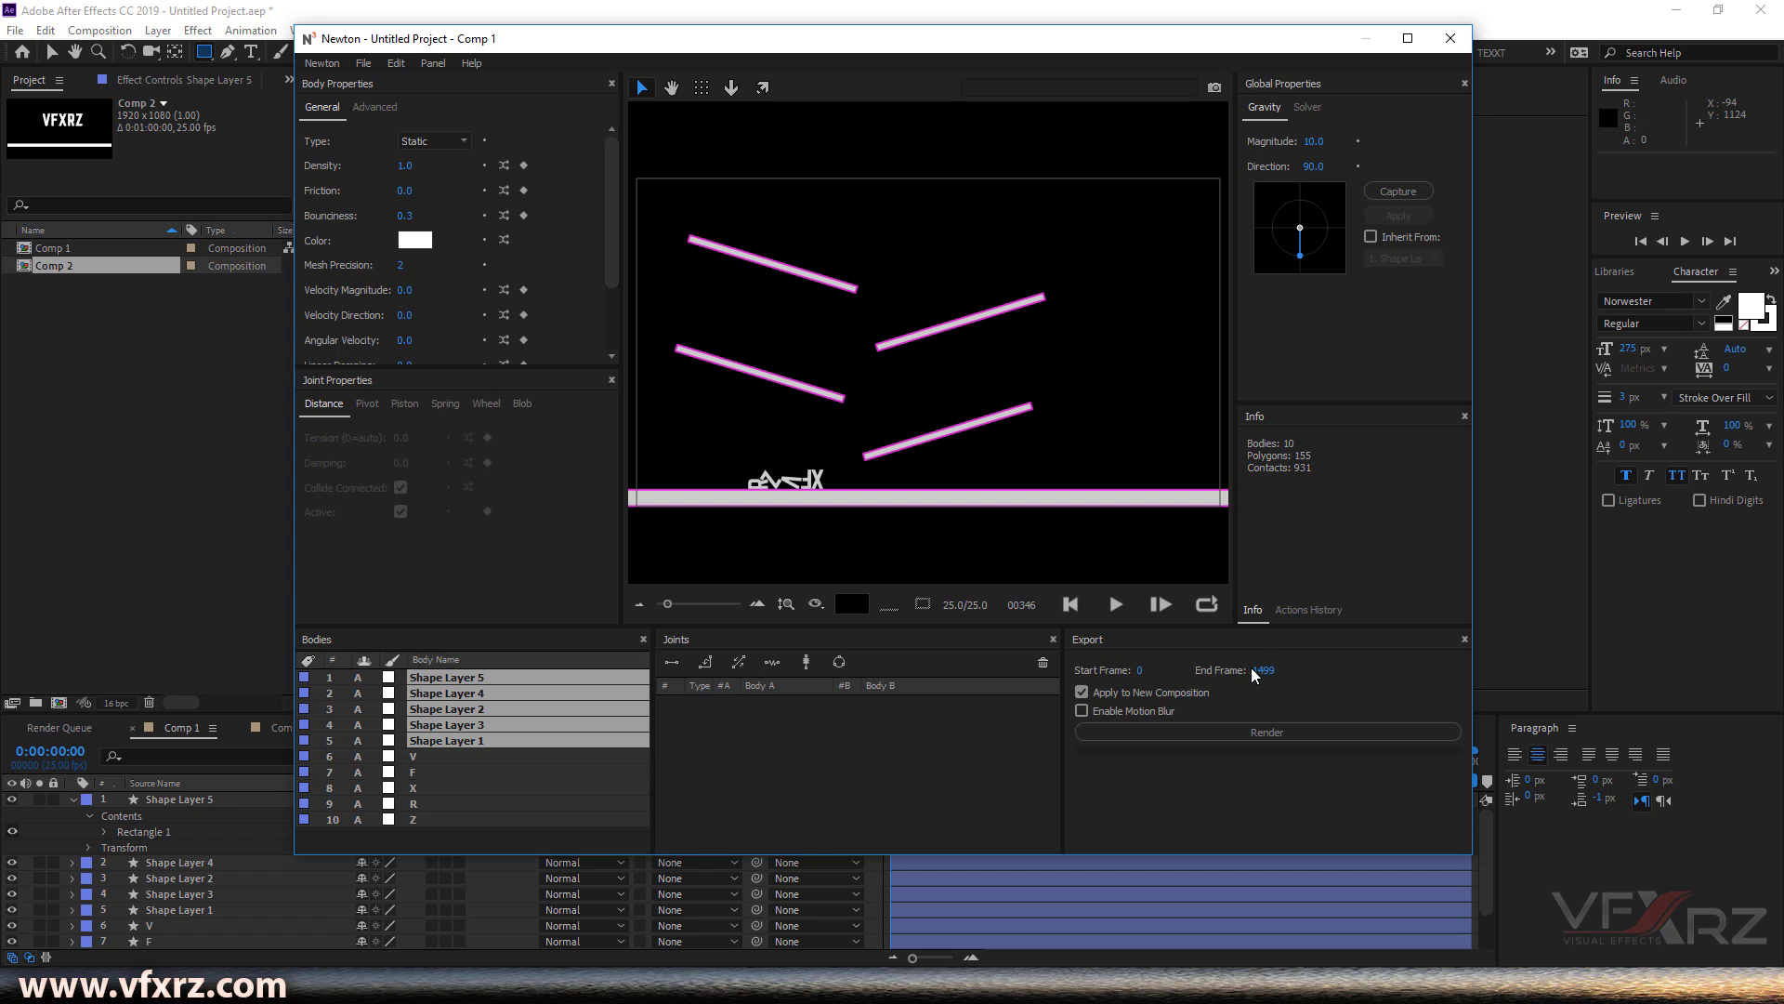
Set the export End Frame to 350 and render the simulation to a new composition.
{"action": "type", "text": "350"}
{"action": "key", "text": "Return"}
{"action": "left_click", "coordinate": [1281, 734]}
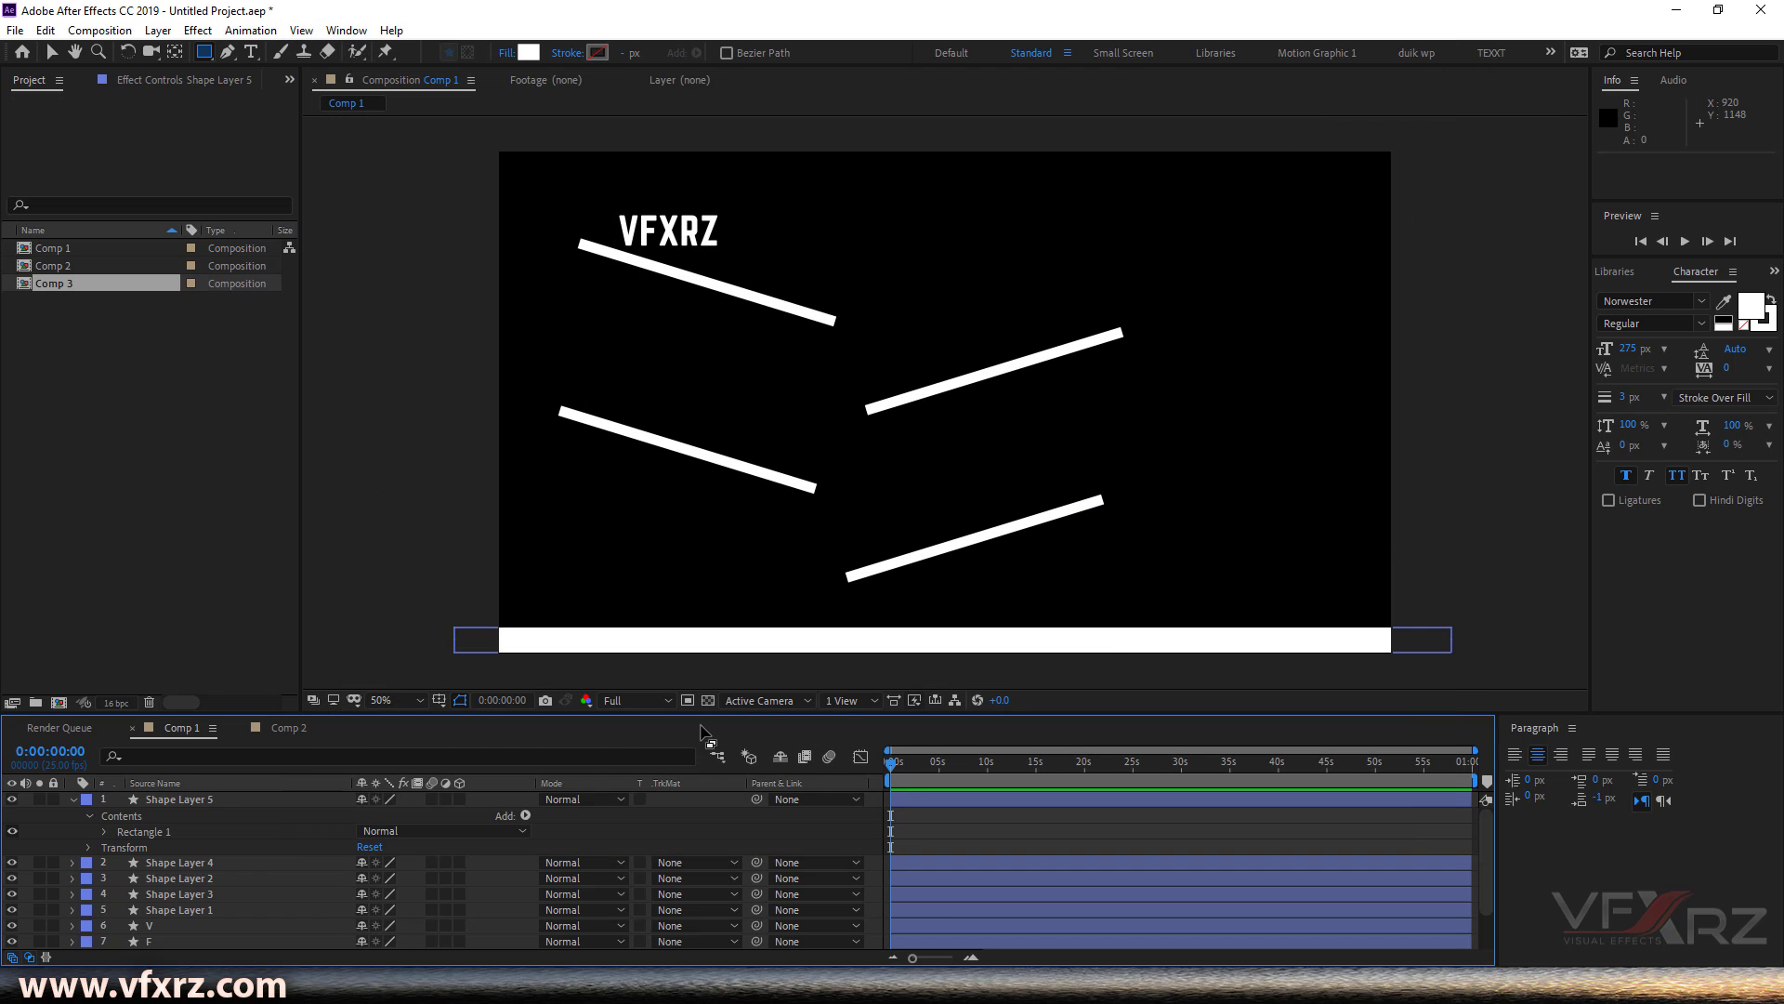
Open Comp 3 and play its preview, restarting playback with Spacebar.
{"action": "double_click", "coordinate": [52, 287]}
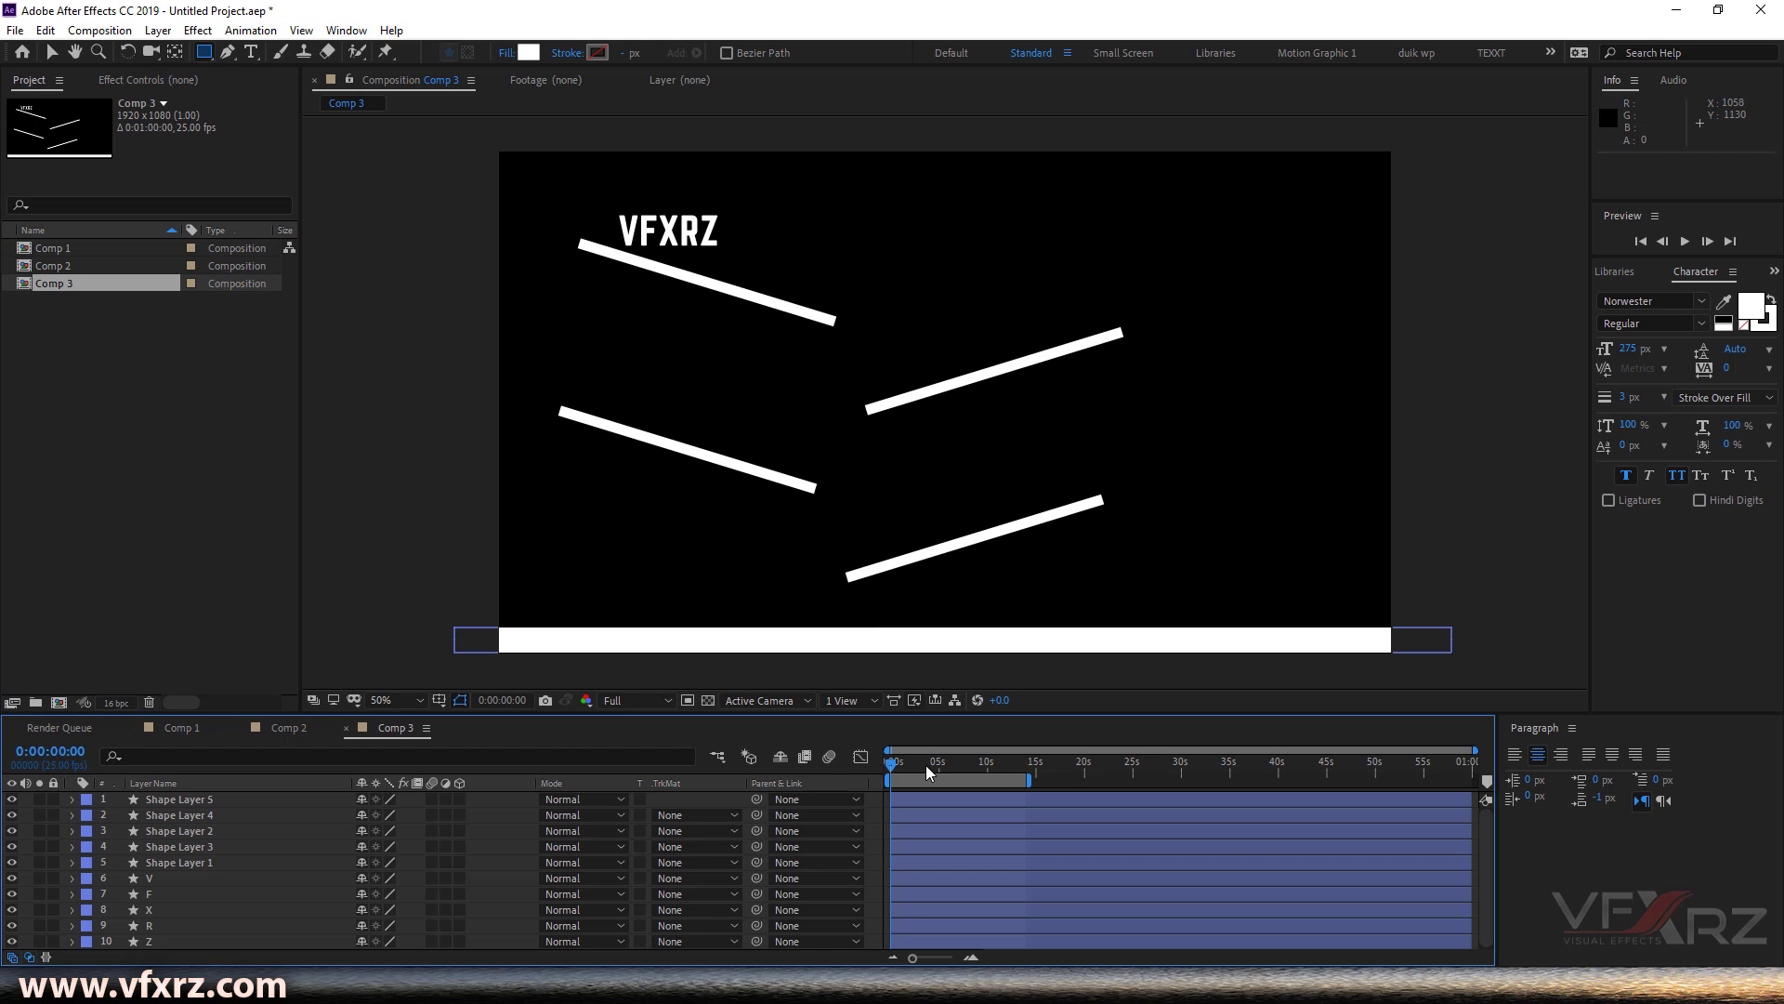
{"action": "left_click", "coordinate": [1684, 242]}
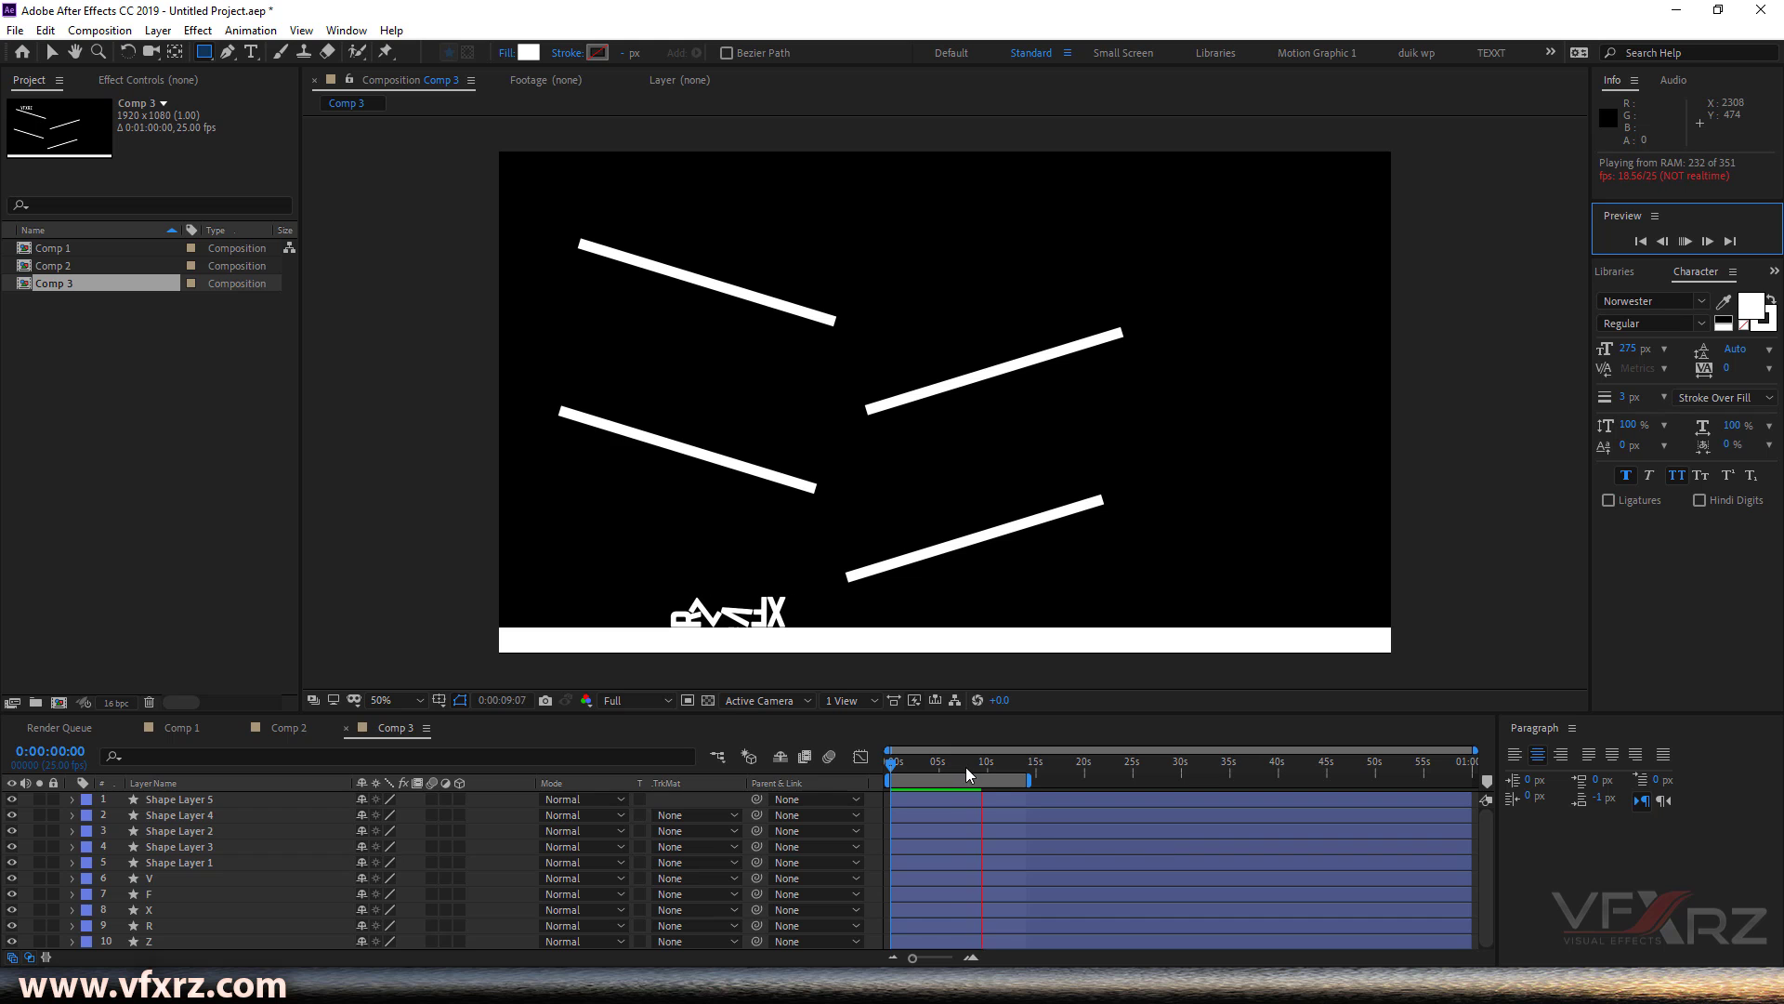
{"action": "left_click", "coordinate": [838, 789]}
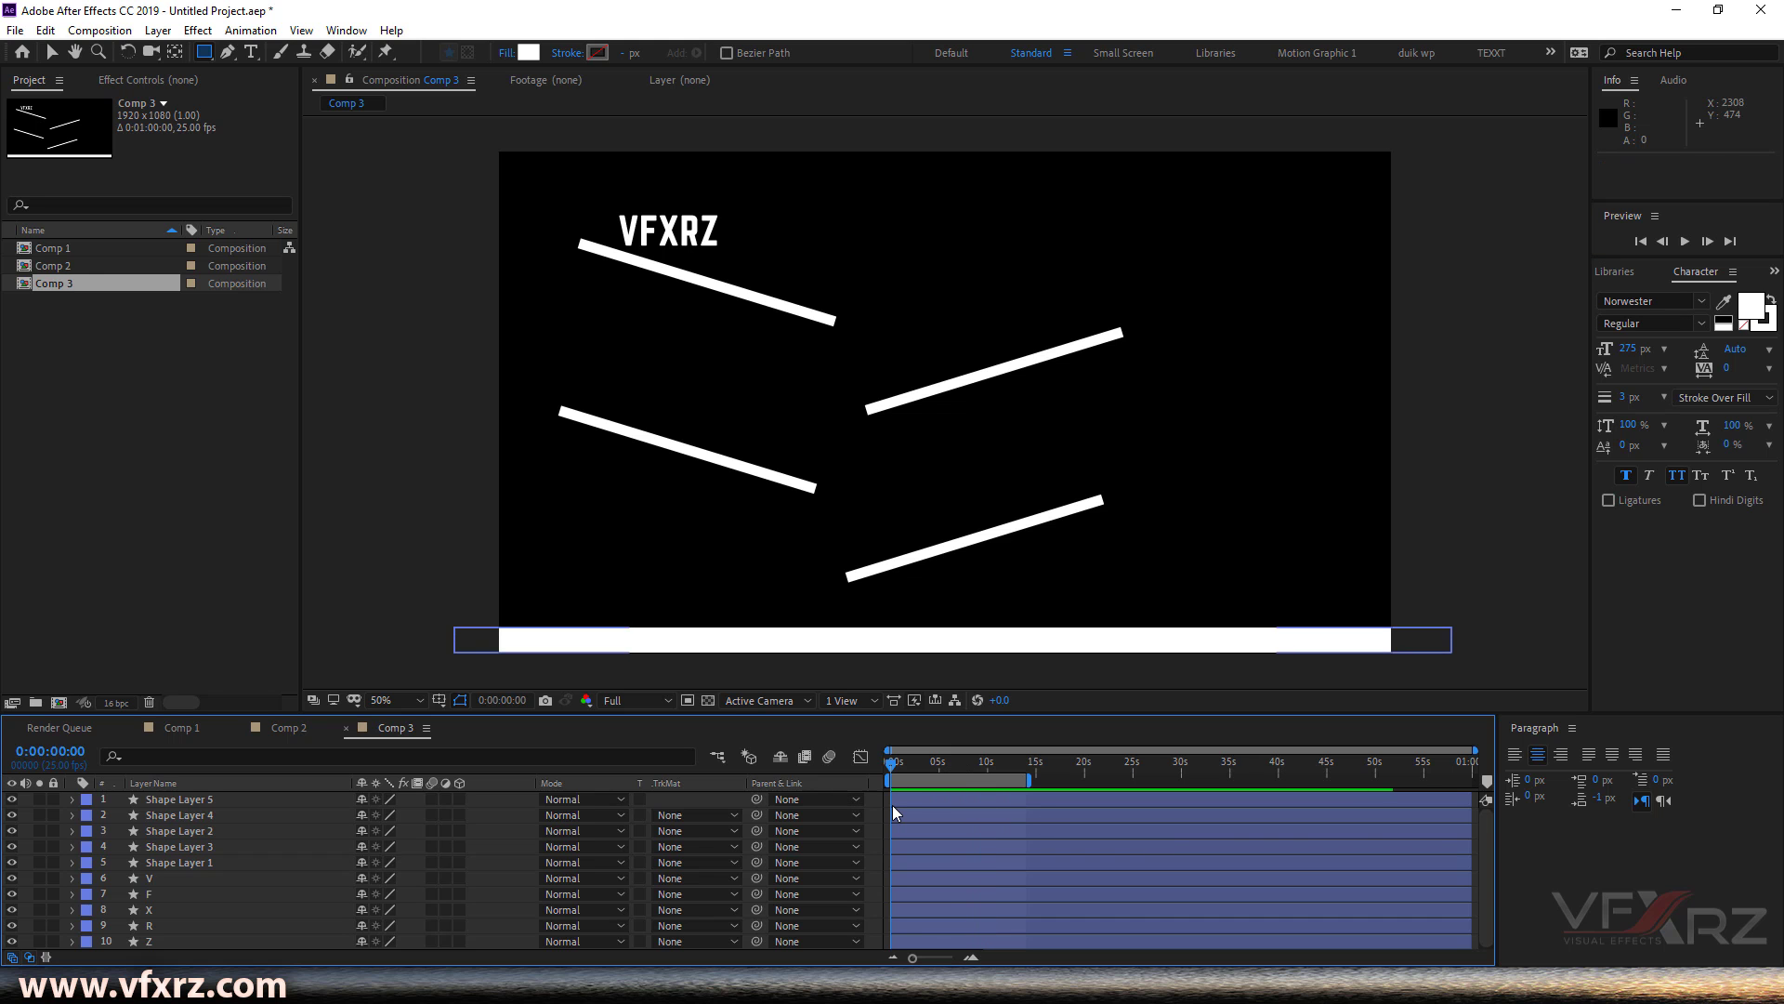
{"action": "key", "text": "space"}
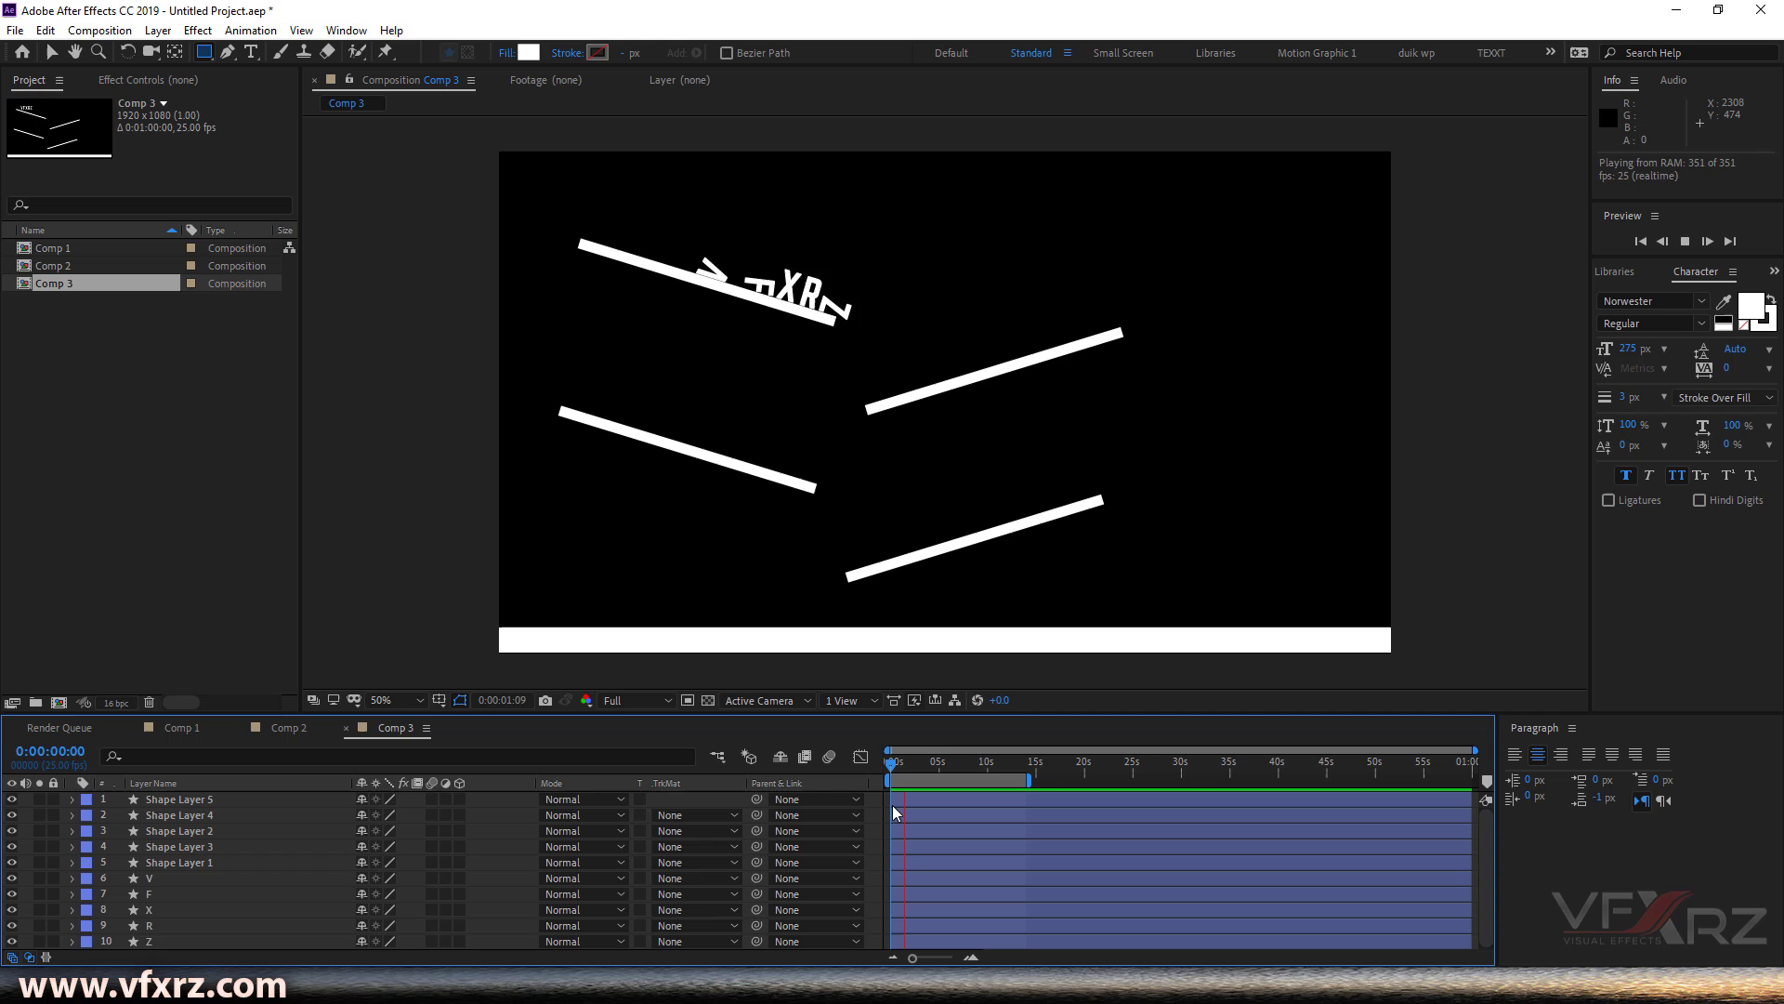